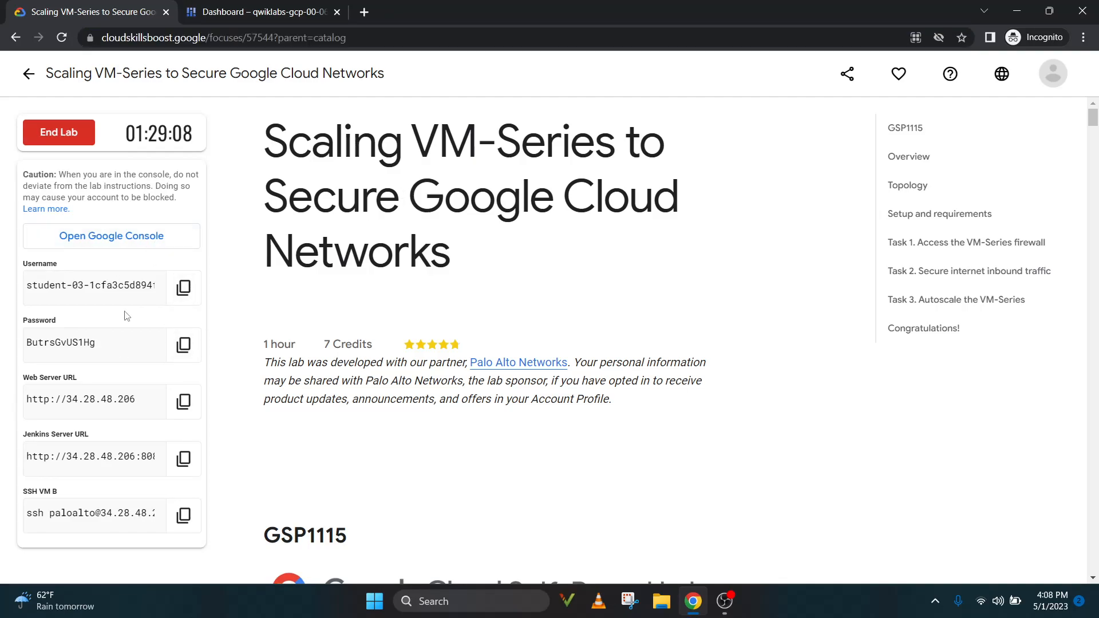
# - Review the lab instructions from the overview, objectives and topology through setup to Task 1 on accessing the VM-Series firewall
pyautogui.click(241, 5)
pyautogui.click(123, 7)
pyautogui.scroll(-15, 528, 259)
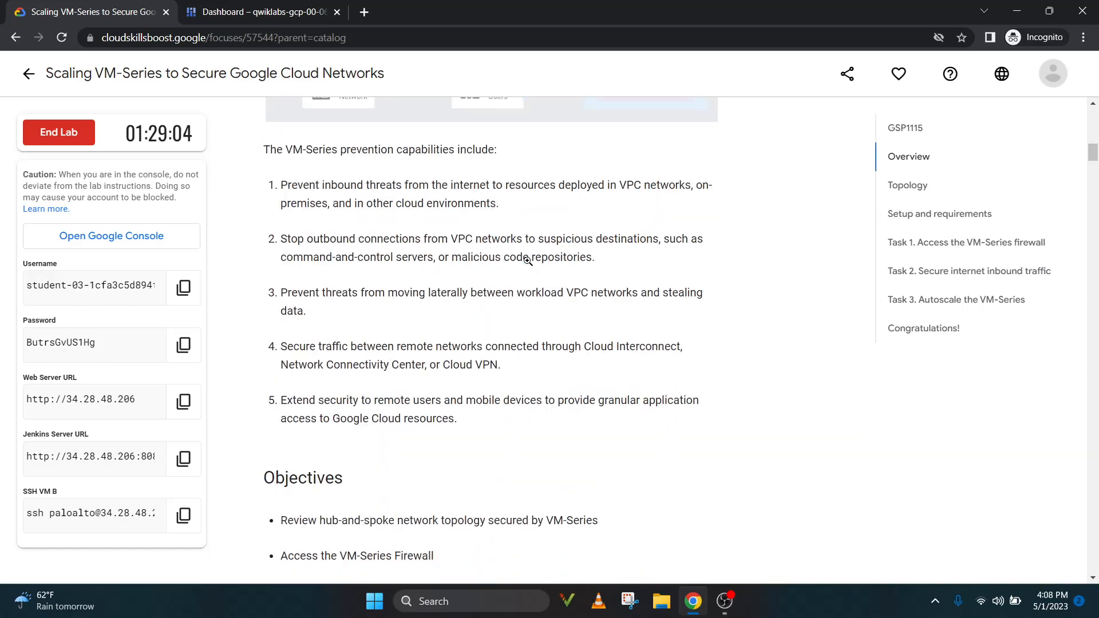
pyautogui.scroll(-4, 524, 269)
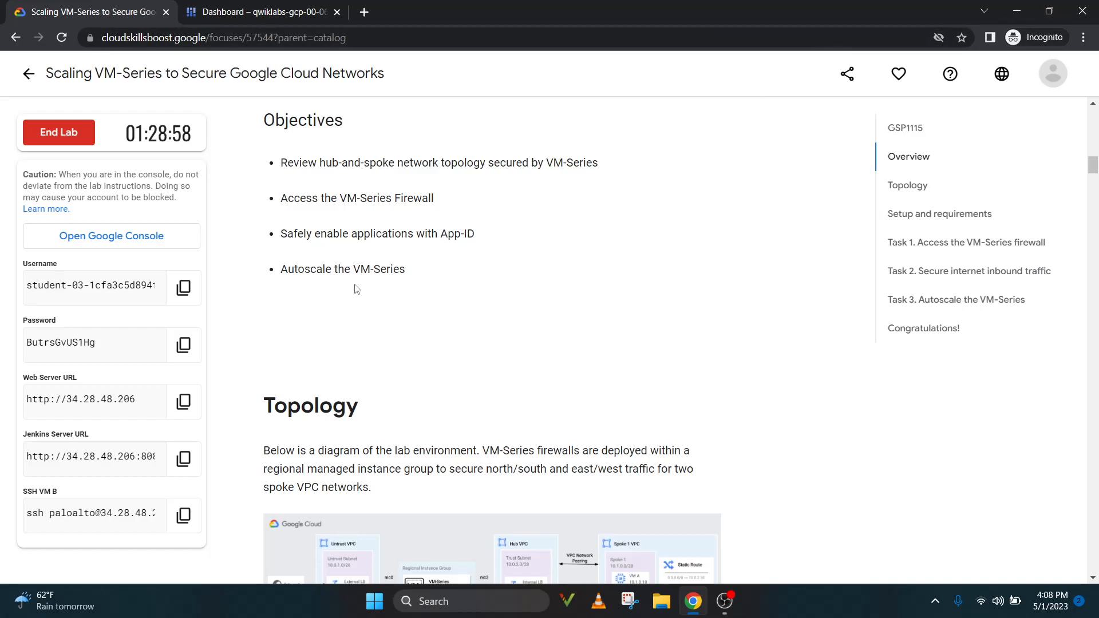
pyautogui.scroll(1, 357, 288)
pyautogui.scroll(-7, 356, 287)
pyautogui.scroll(-12, 356, 287)
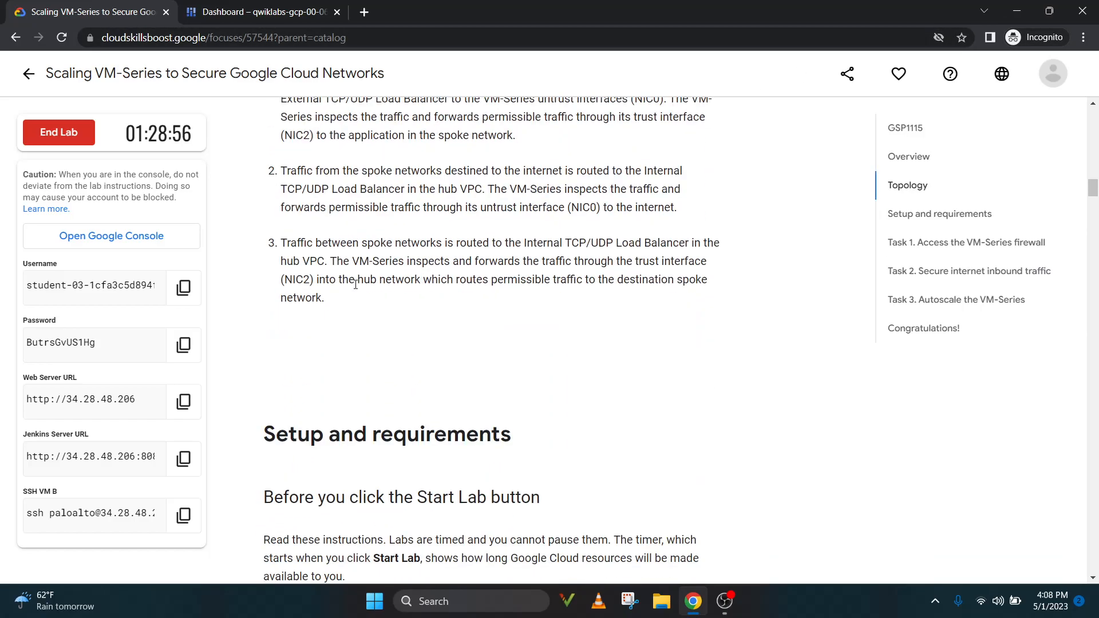
pyautogui.scroll(-12, 383, 299)
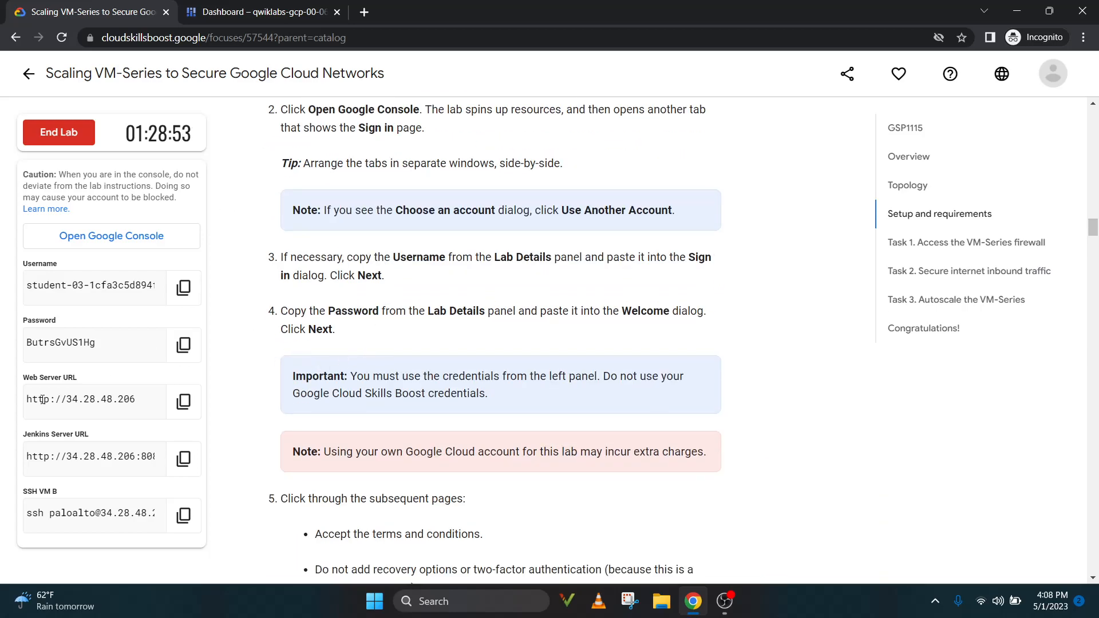
pyautogui.scroll(-6, 389, 246)
pyautogui.scroll(-8, 405, 262)
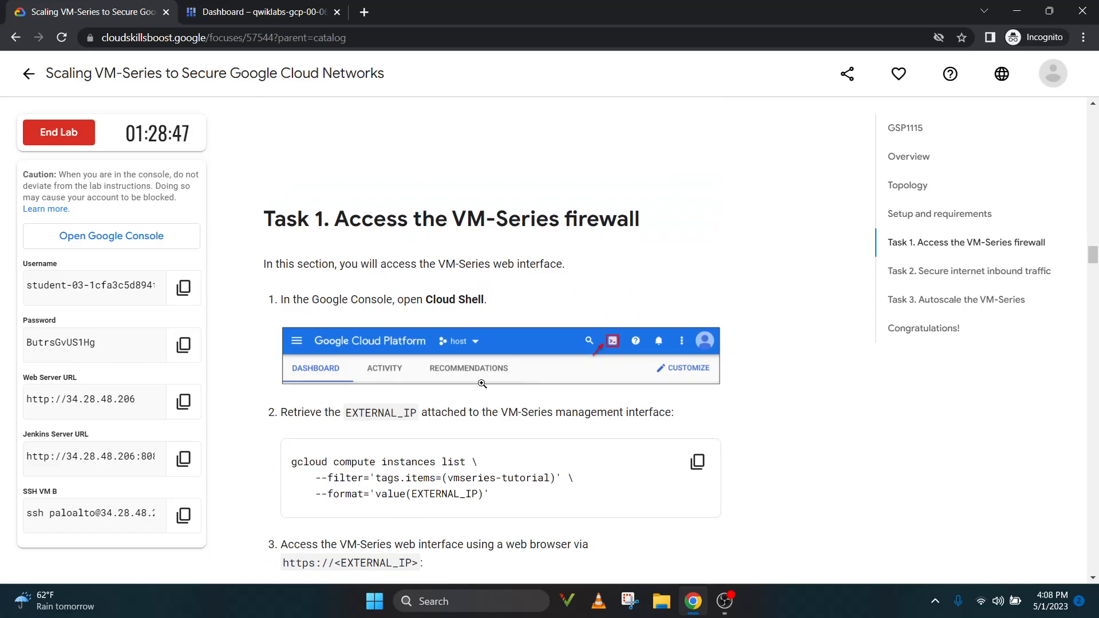
# - Start a Cloud Shell session in the Google Cloud console, continuing past its introduction
pyautogui.click(242, 14)
pyautogui.click(949, 67)
pyautogui.click(20, 71)
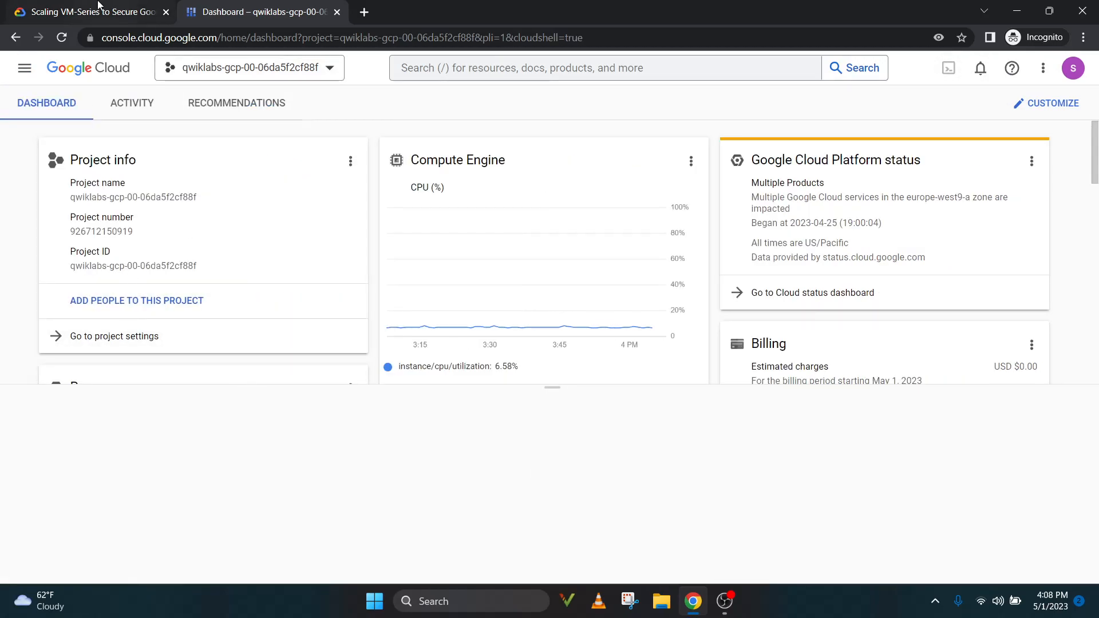
pyautogui.moveTo(114, 5)
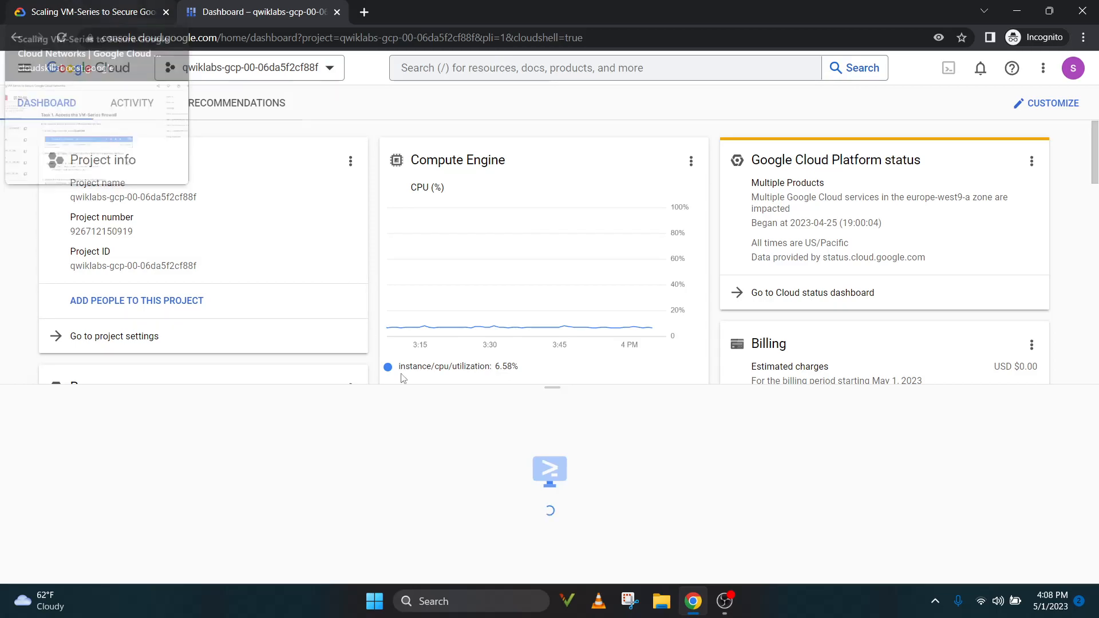
pyautogui.click(758, 551)
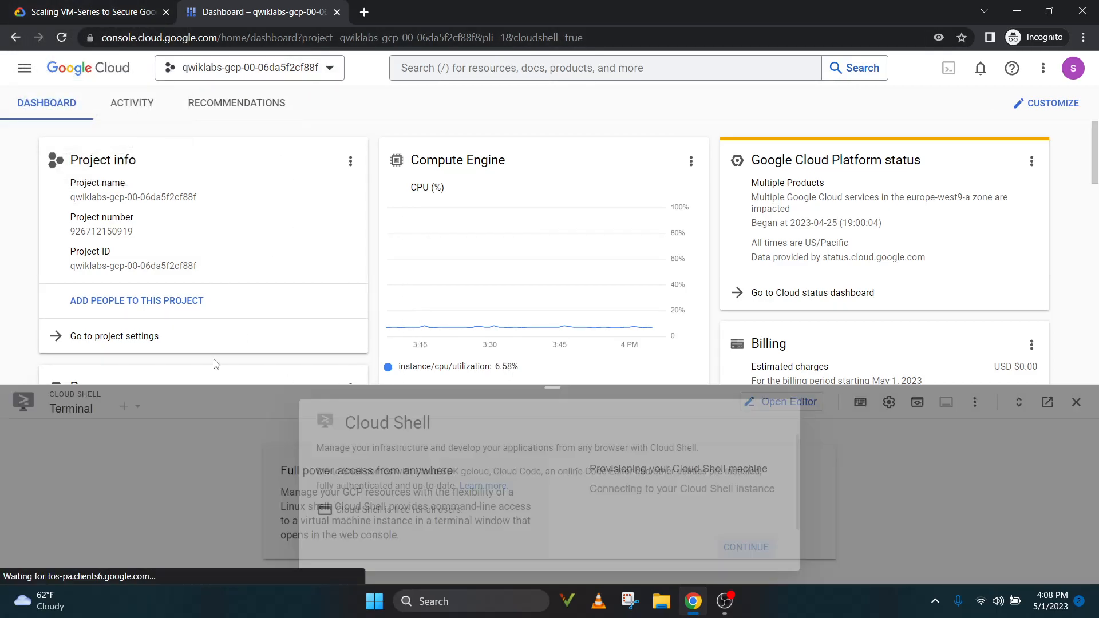
pyautogui.click(114, 7)
pyautogui.click(113, 37)
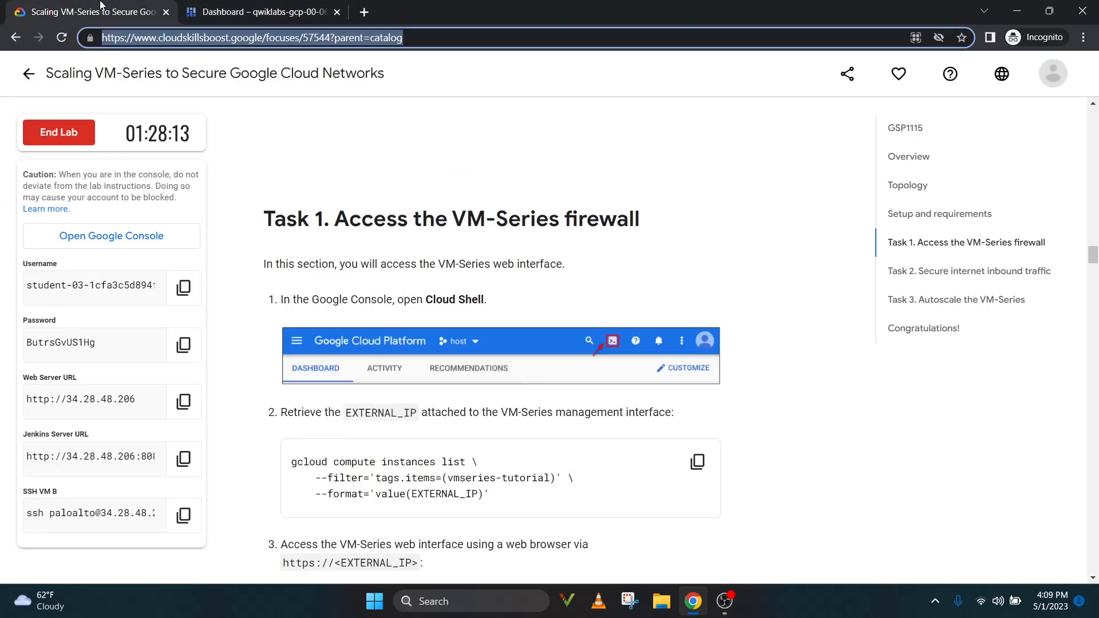
pyautogui.click(367, 162)
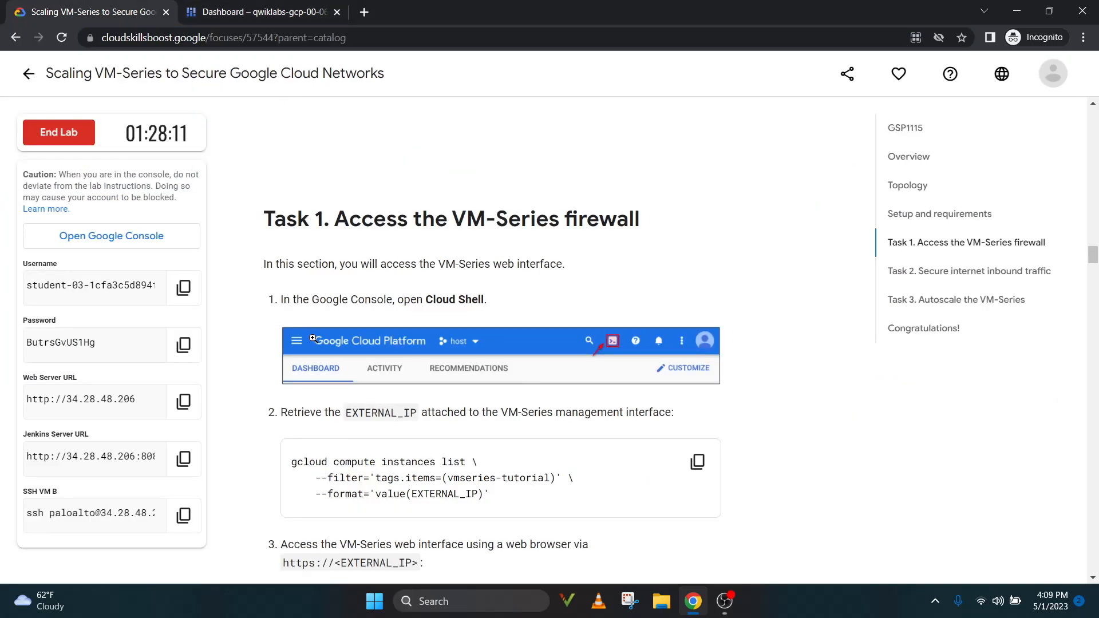
pyautogui.hotkey('ctrl', 'Tab')
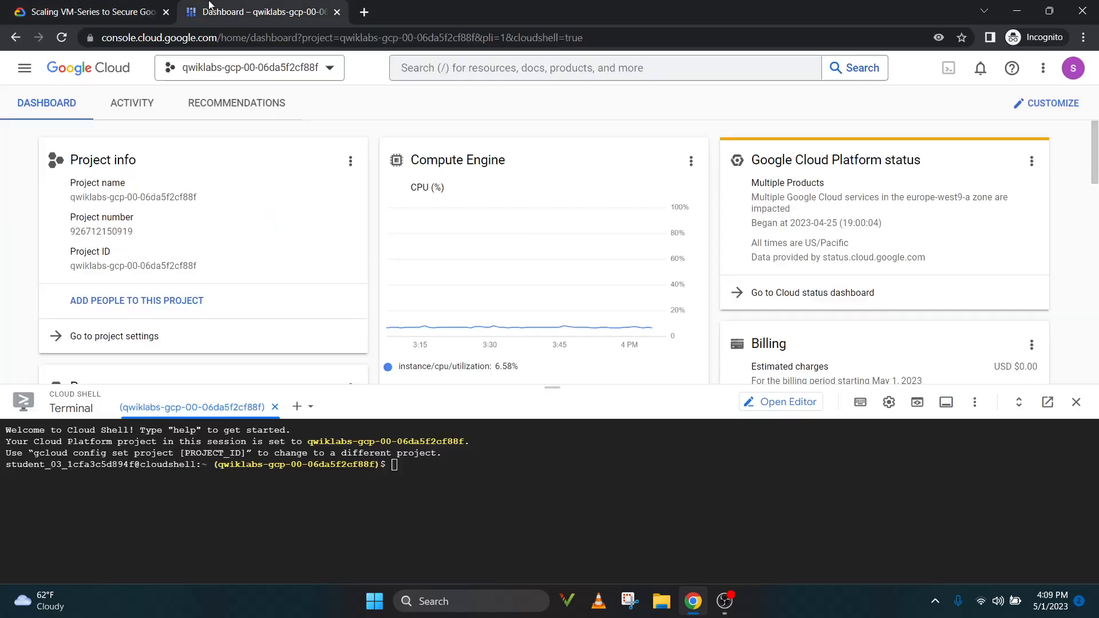
# - Copy the gcloud compute instances list command from Task 1, run it in Cloud Shell, and authorize Cloud Shell to use the credentials
pyautogui.click(83, 7)
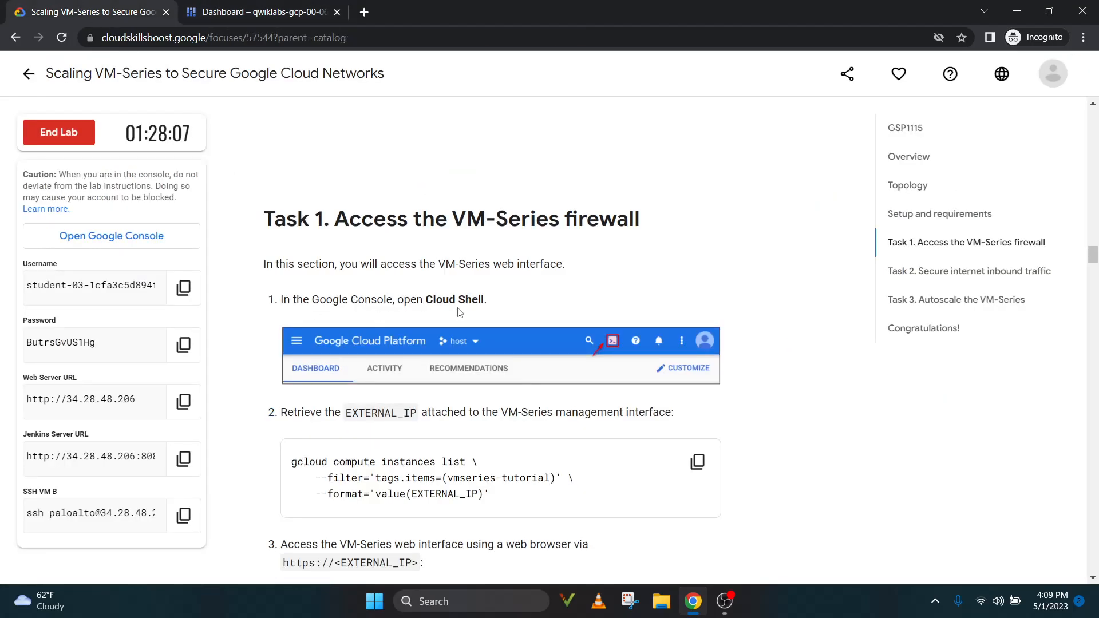
pyautogui.scroll(-1, 460, 312)
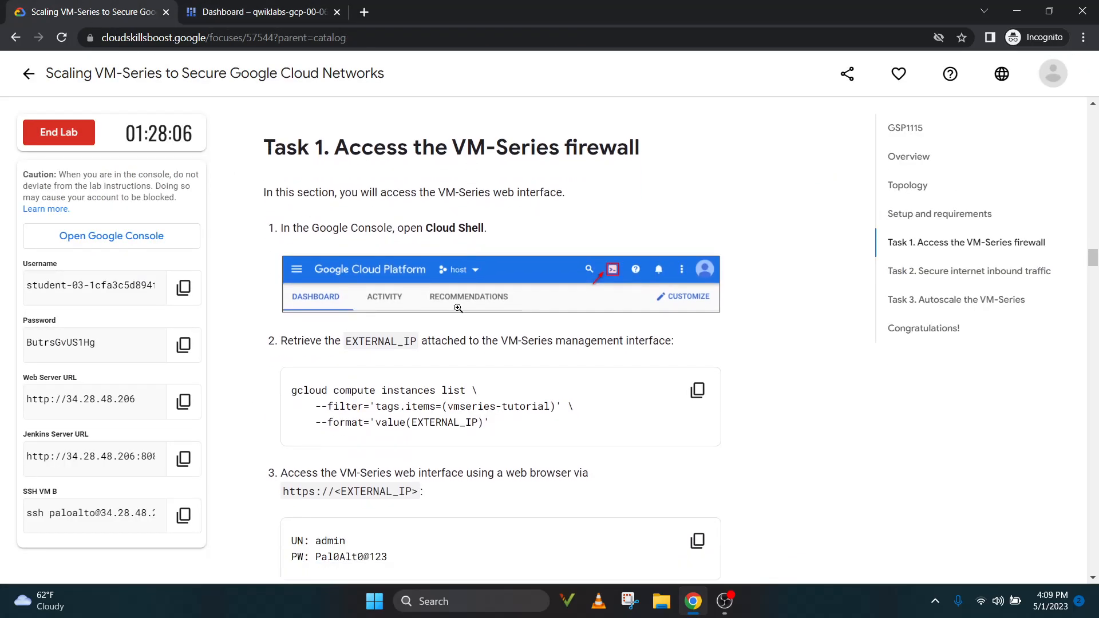
pyautogui.click(698, 393)
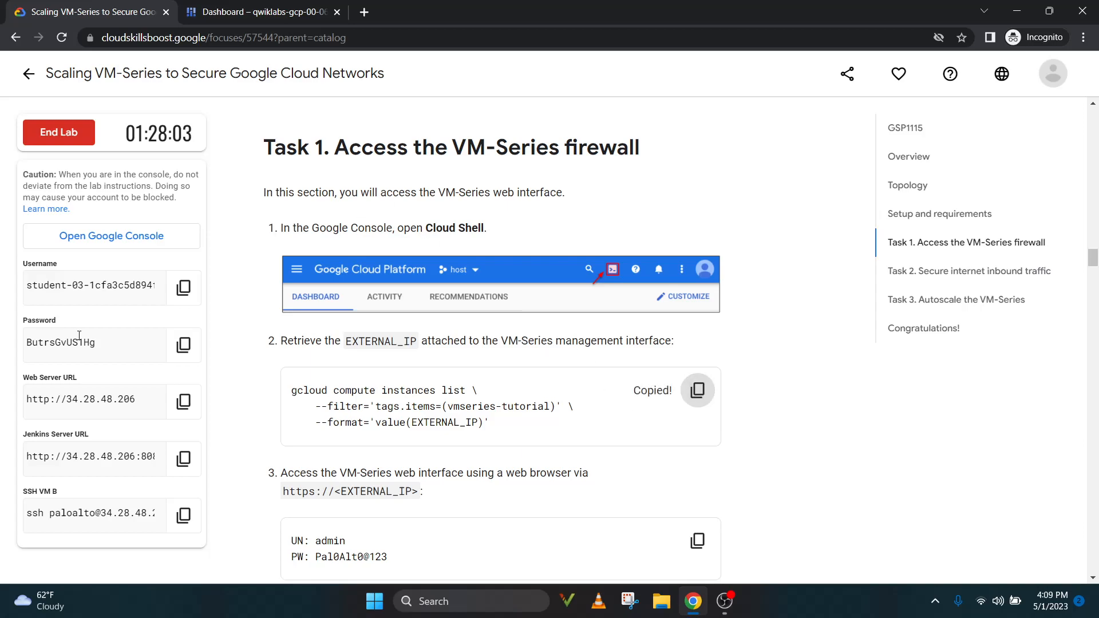
pyautogui.click(233, 6)
pyautogui.hotkey('ctrl', 'v')
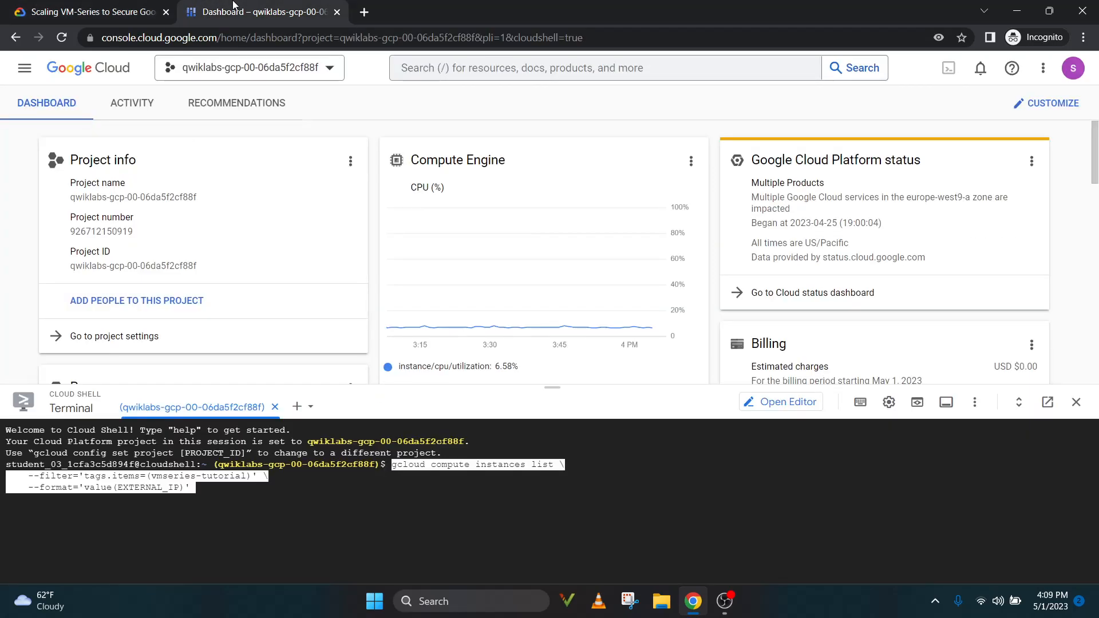
pyautogui.press('Return')
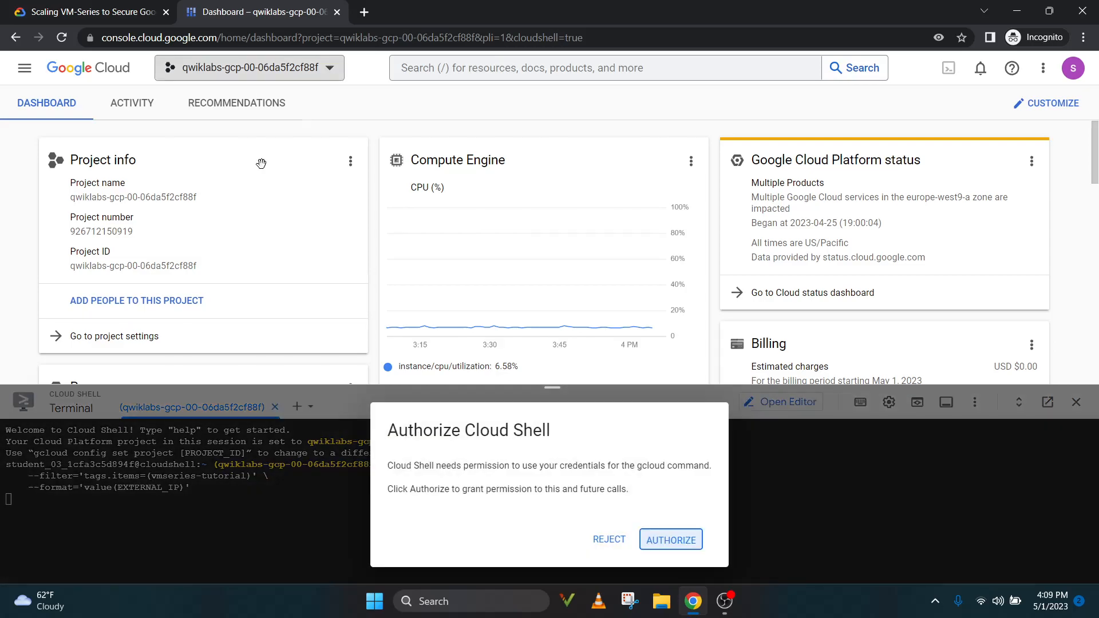
pyautogui.click(681, 543)
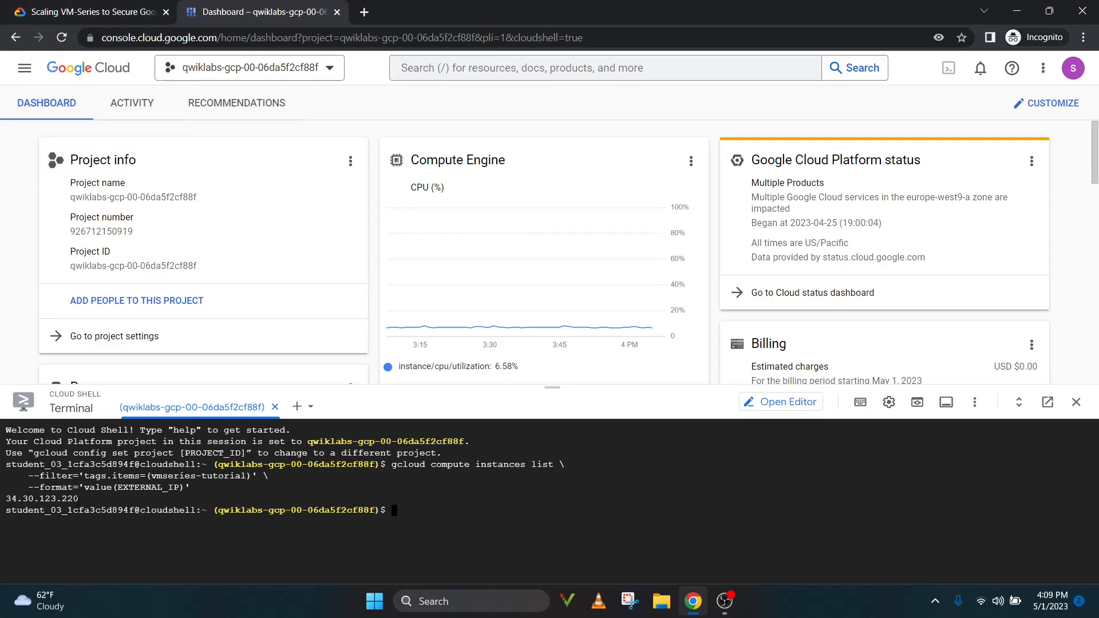
pyautogui.moveTo(79, 499); pyautogui.dragTo(2, 504)
pyautogui.click(52, 8)
pyautogui.scroll(-2, 457, 335)
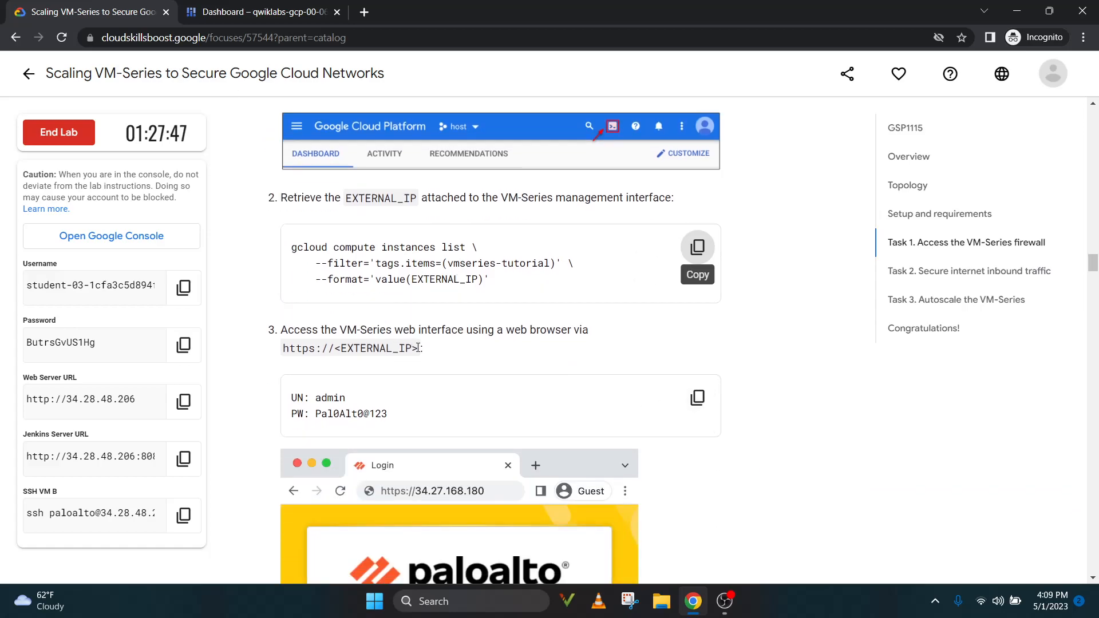
pyautogui.moveTo(283, 349); pyautogui.dragTo(422, 349)
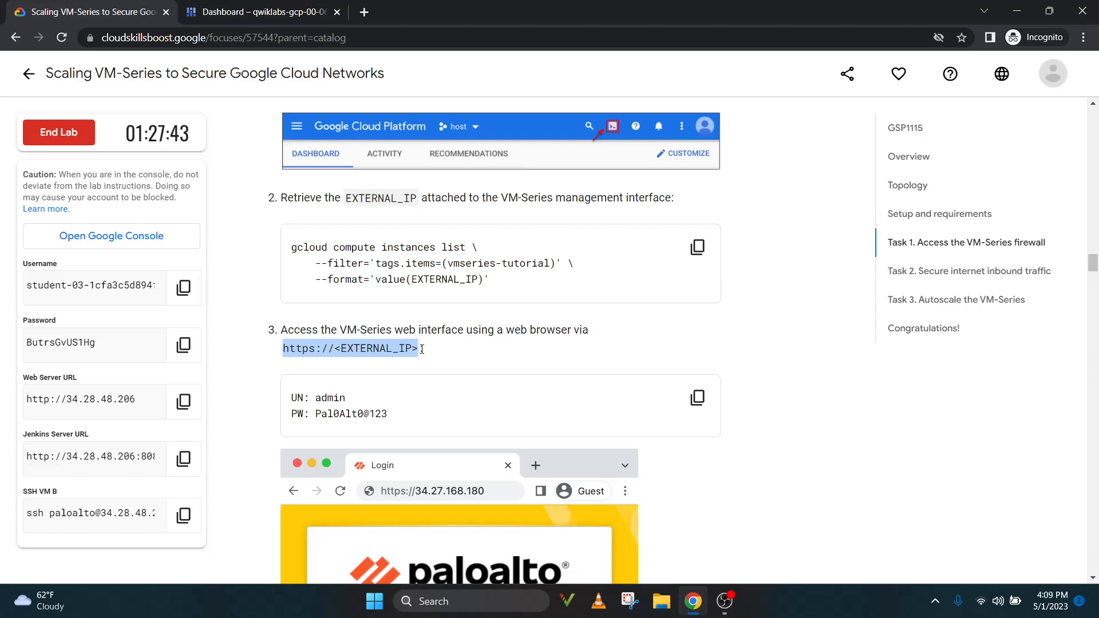
pyautogui.moveTo(422, 349); pyautogui.dragTo(424, 353)
pyautogui.click(365, 12)
pyautogui.hotkey('ctrl', 'v')
# - Replace the address placeholder with 34.30.123.220 from Cloud Shell, load the page, and proceed past the certificate warning
pyautogui.click(257, 12)
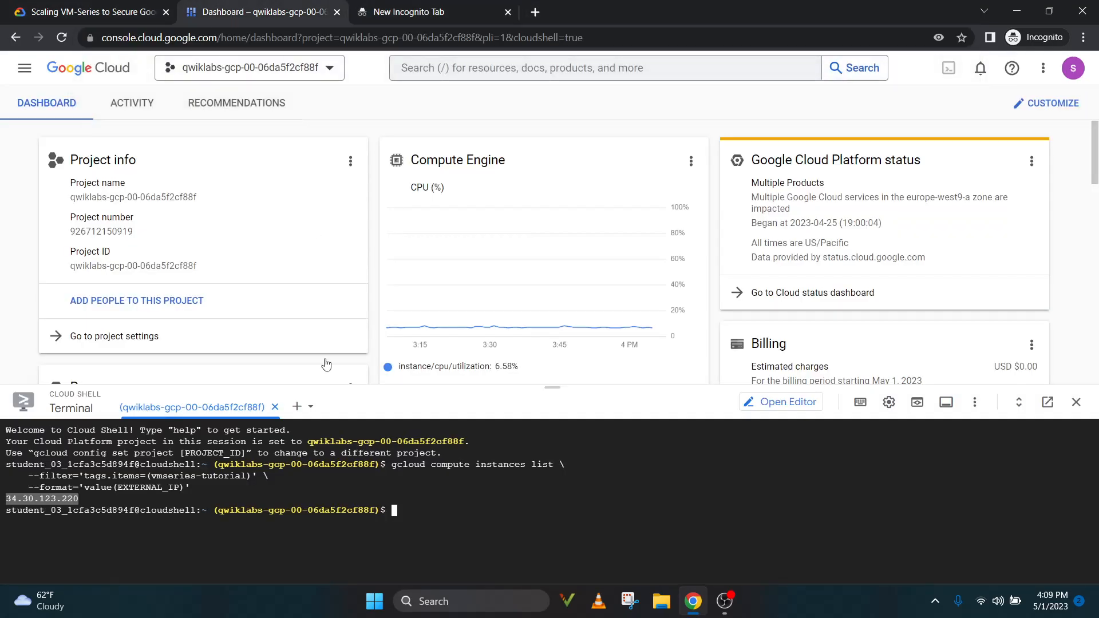
pyautogui.doubleClick(66, 500)
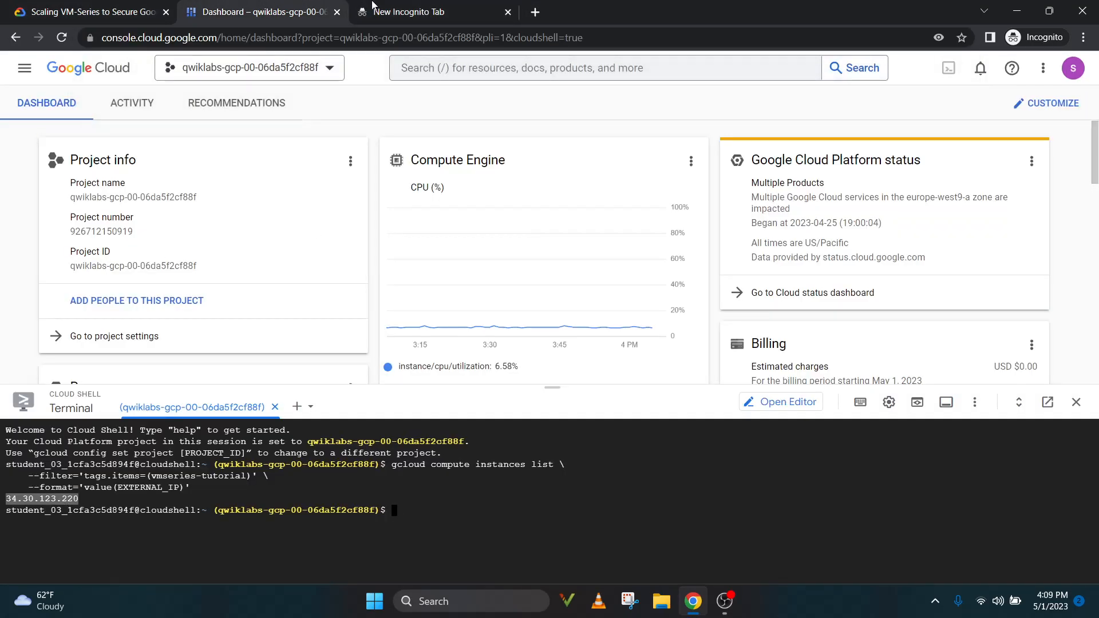
pyautogui.click(375, 9)
pyautogui.moveTo(208, 37); pyautogui.dragTo(136, 45)
pyautogui.hotkey('ctrl', 'v')
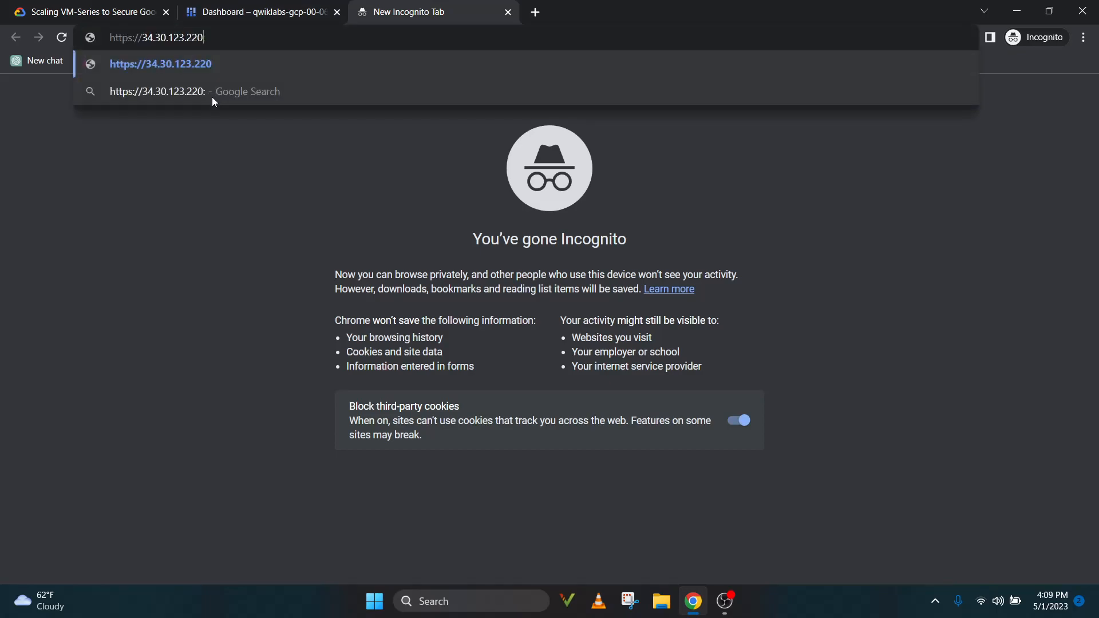
pyautogui.press('Return')
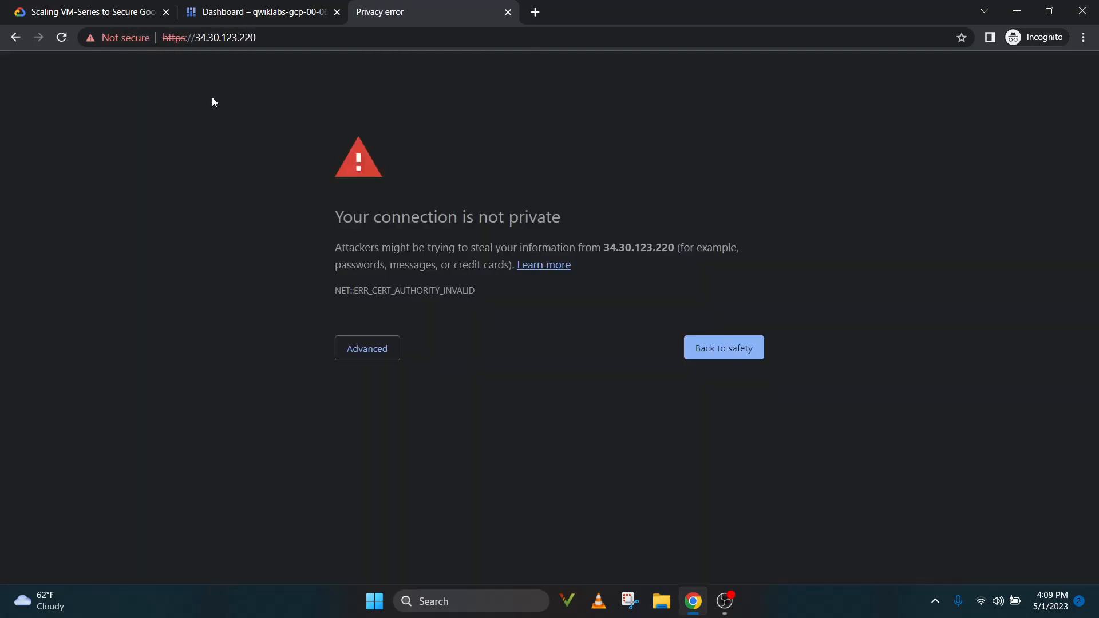
pyautogui.click(367, 349)
pyautogui.click(455, 458)
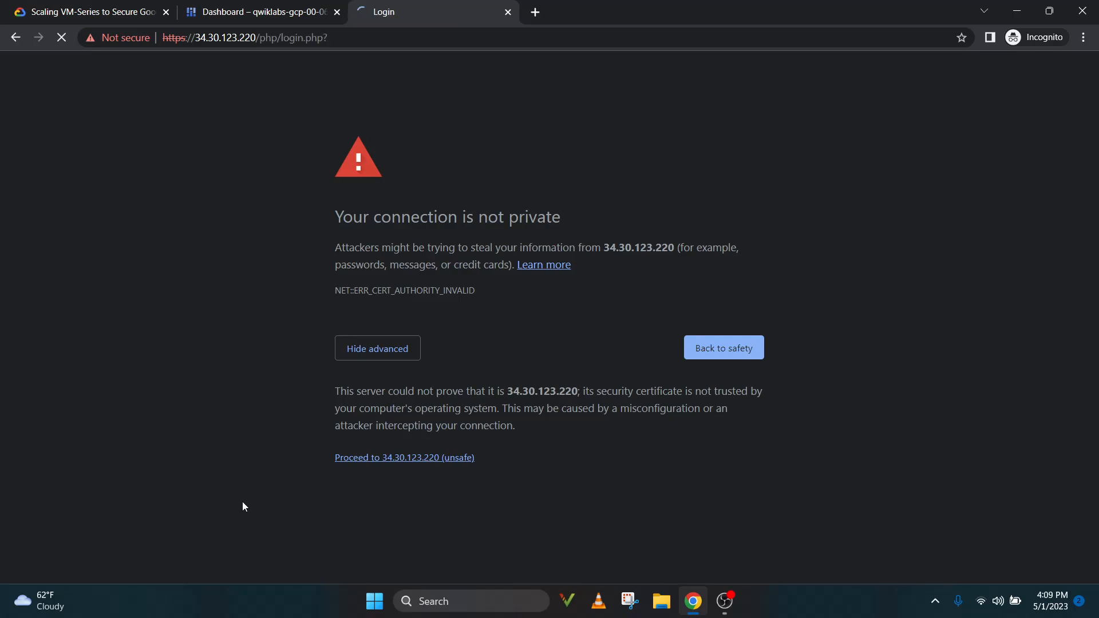
# - Copy the username admin from the Task 1 credentials into the Palo Alto Networks login form
pyautogui.click(115, 11)
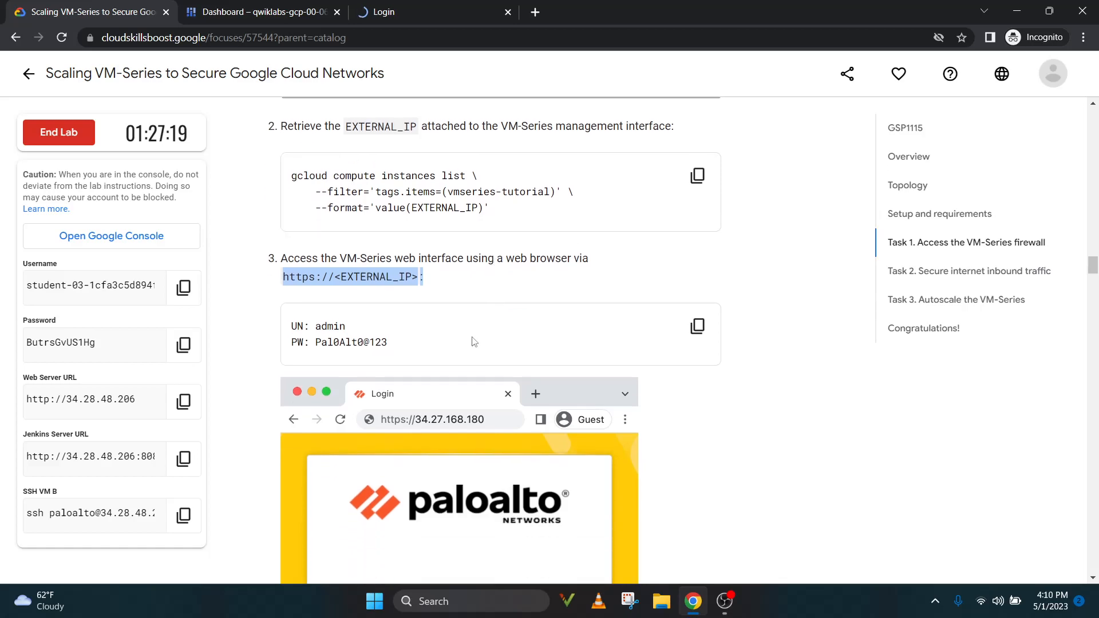
pyautogui.click(456, 7)
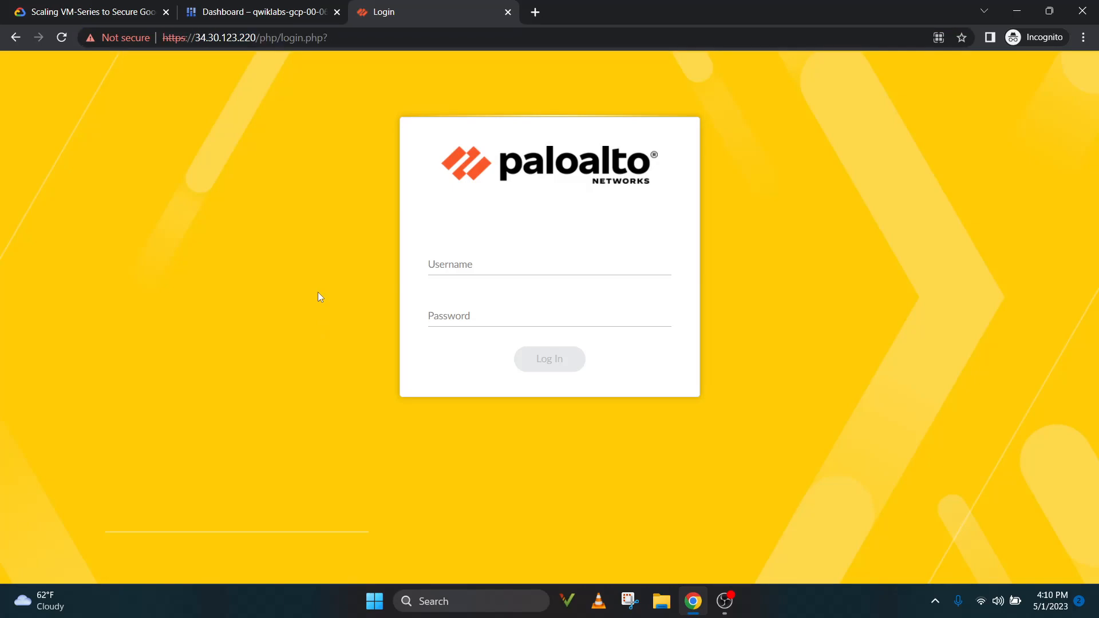
pyautogui.click(2, 4)
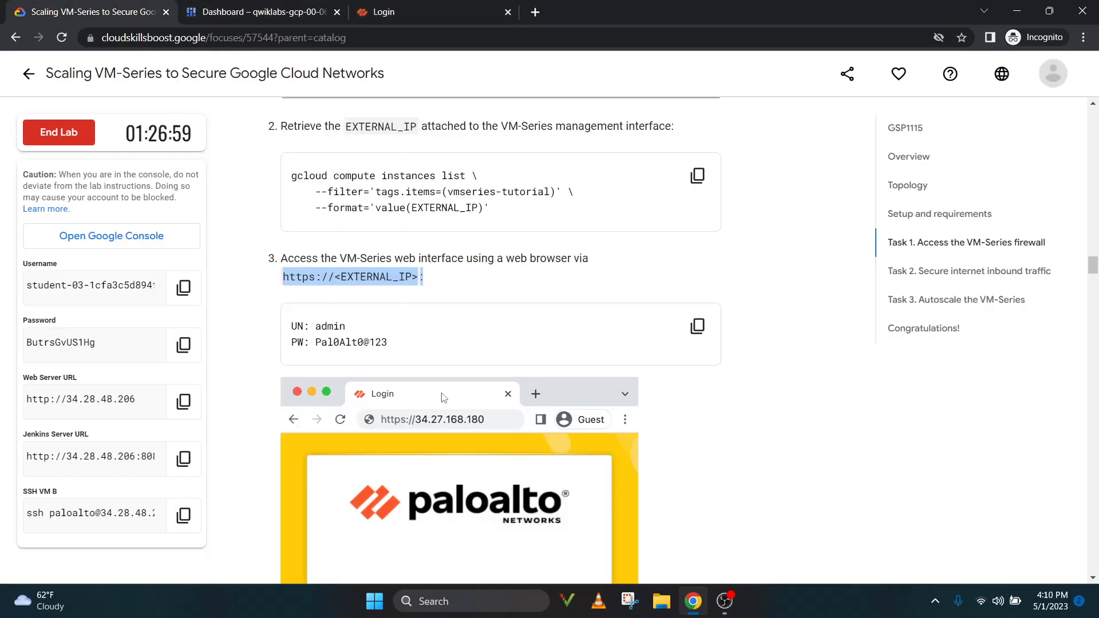
pyautogui.moveTo(350, 330); pyautogui.dragTo(318, 330)
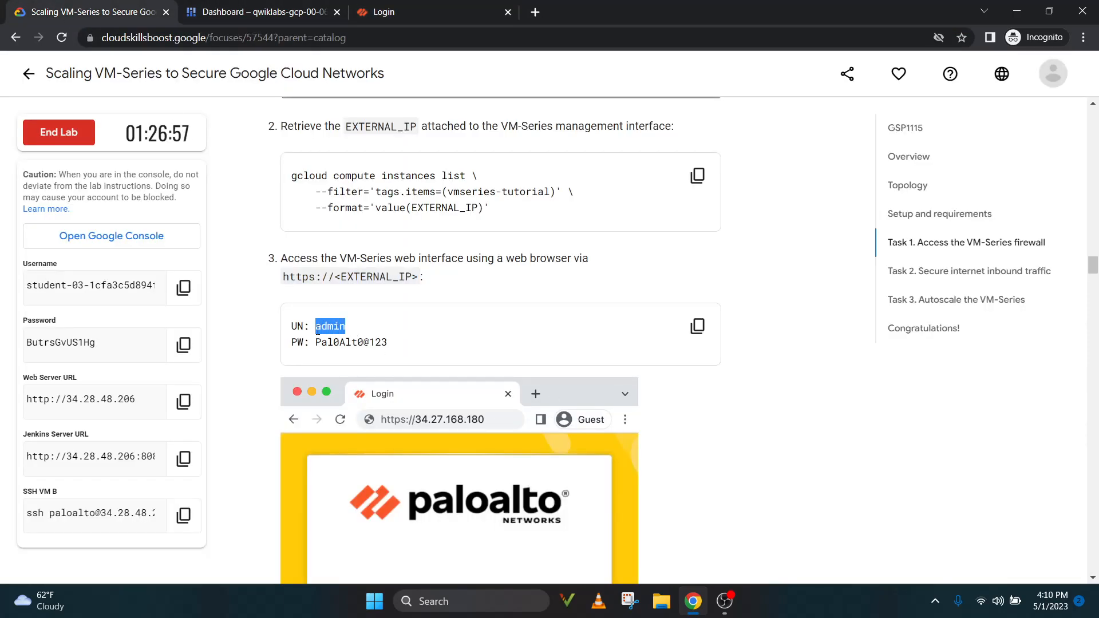
pyautogui.click(336, 339)
pyautogui.doubleClick(331, 326)
pyautogui.click(386, 7)
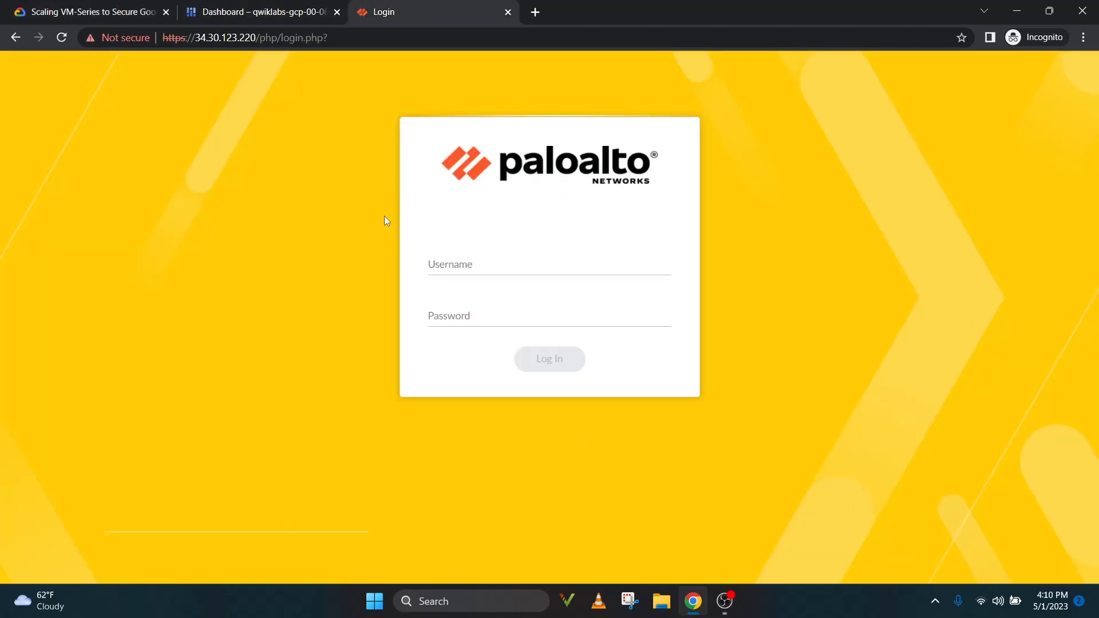
pyautogui.click(457, 266)
pyautogui.hotkey('ctrl', 'v')
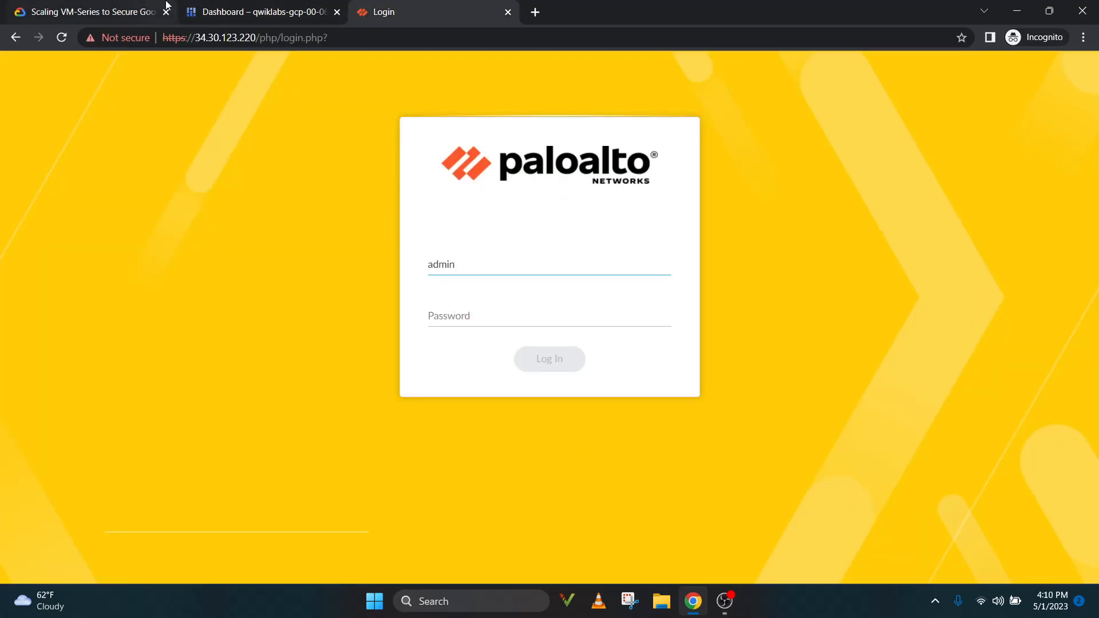
# - Copy the firewall password from the Task 1 credentials into the login form's password field and log in
pyautogui.click(111, 9)
pyautogui.moveTo(392, 346); pyautogui.dragTo(318, 353)
pyautogui.click(384, 12)
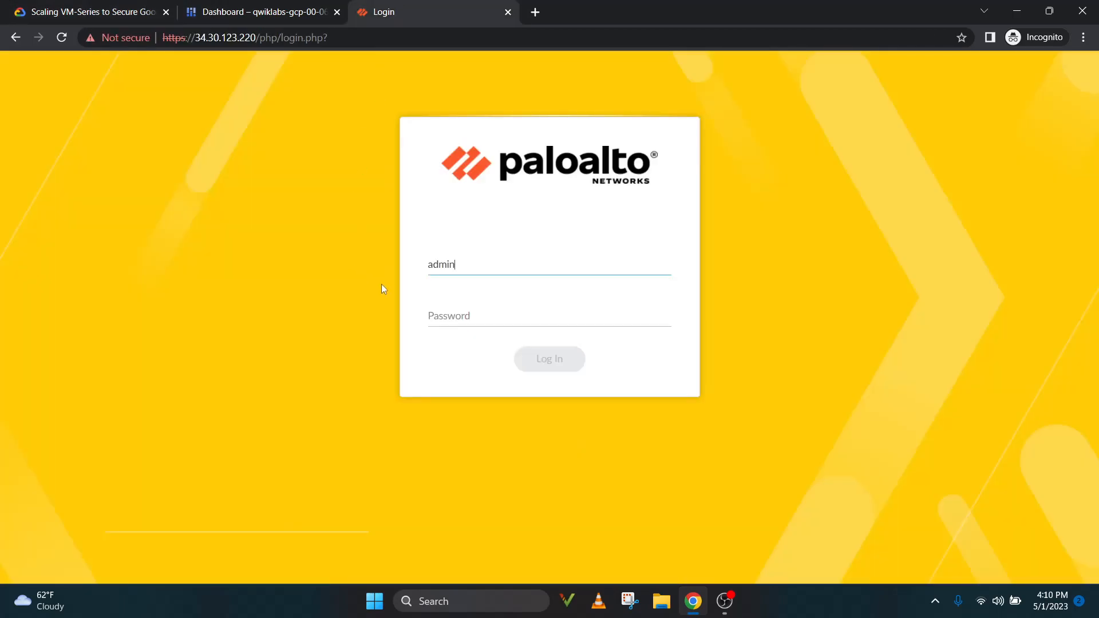
pyautogui.click(462, 319)
pyautogui.hotkey('ctrl', 'v')
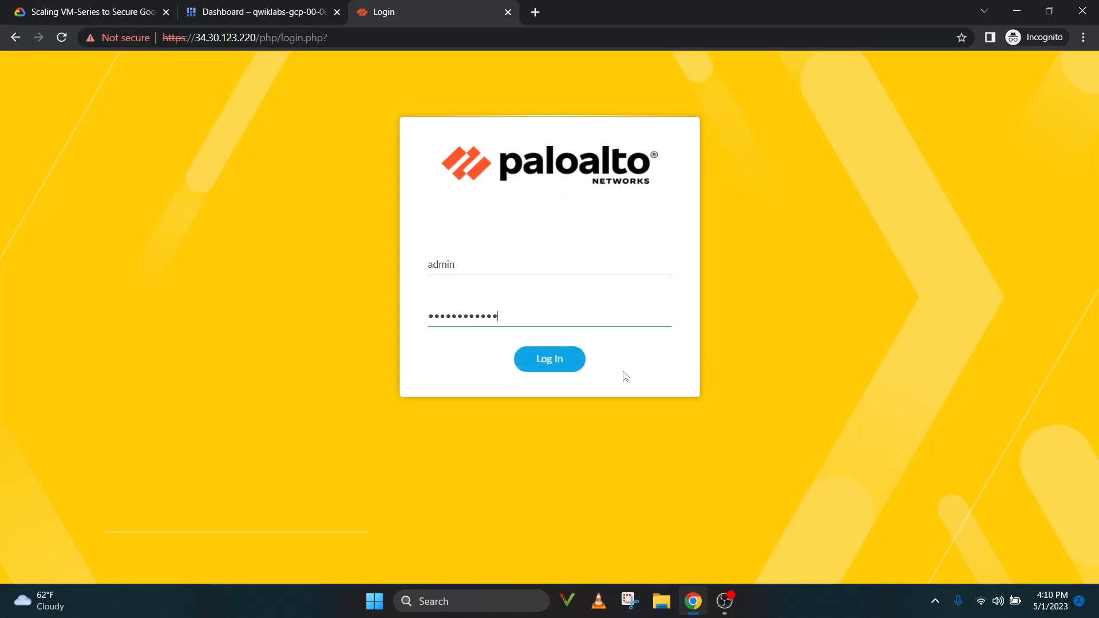
pyautogui.click(553, 362)
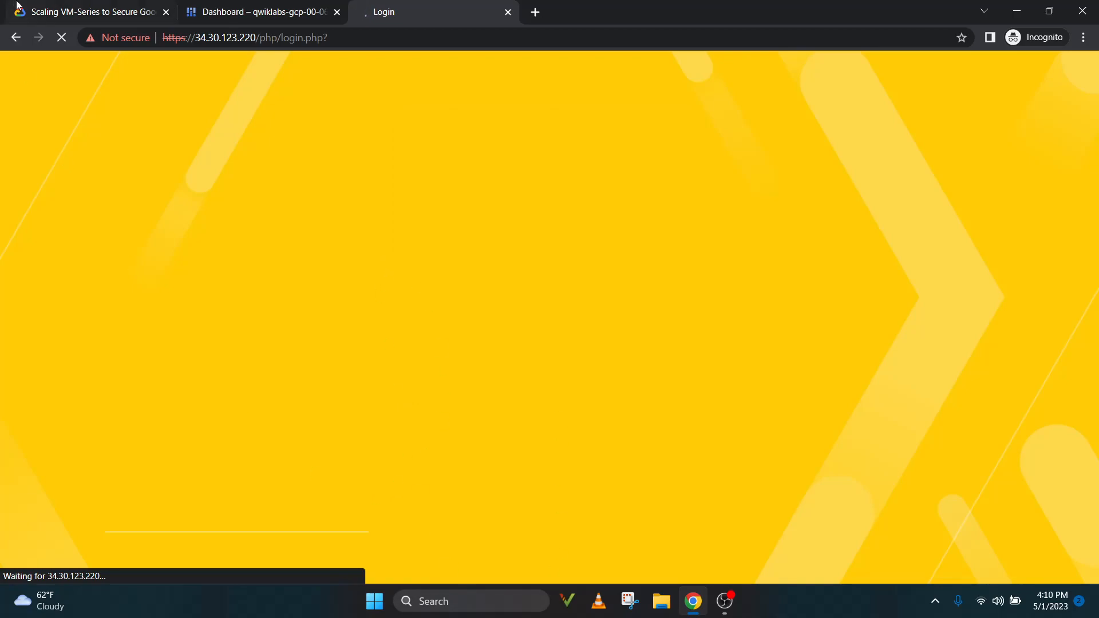
# - Read the start of the Task 2 instructions on securing internet inbound traffic, and return to the firewall page
pyautogui.click(32, 10)
pyautogui.scroll(-5, 437, 308)
pyautogui.scroll(-4, 429, 315)
pyautogui.scroll(-1, 412, 335)
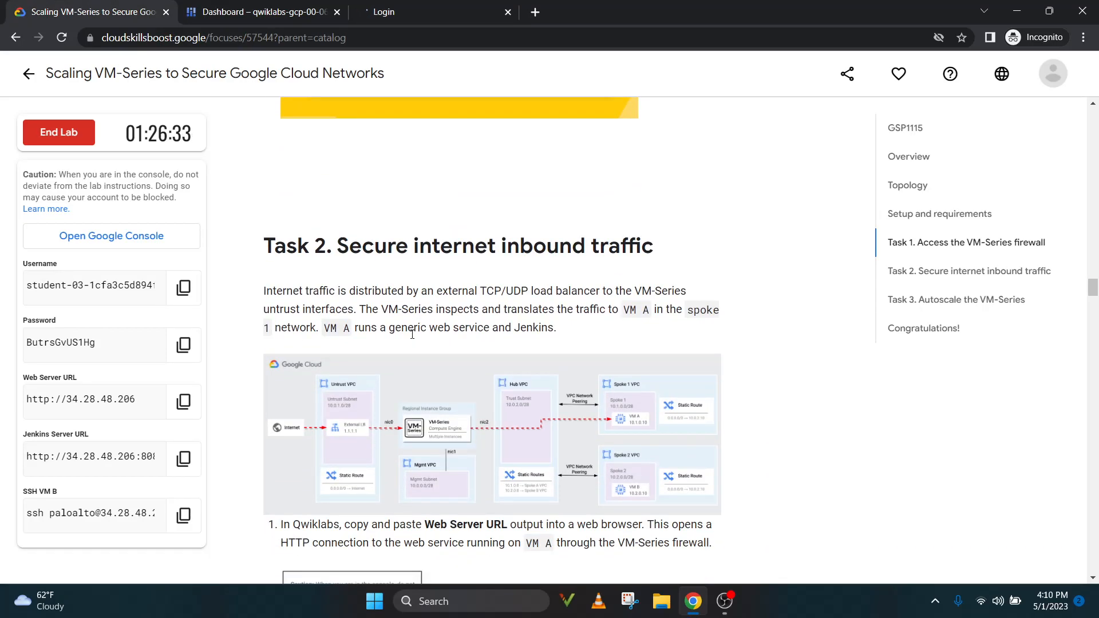
pyautogui.scroll(-1, 412, 335)
pyautogui.hotkey('ctrl', 'shift', 'Tab')
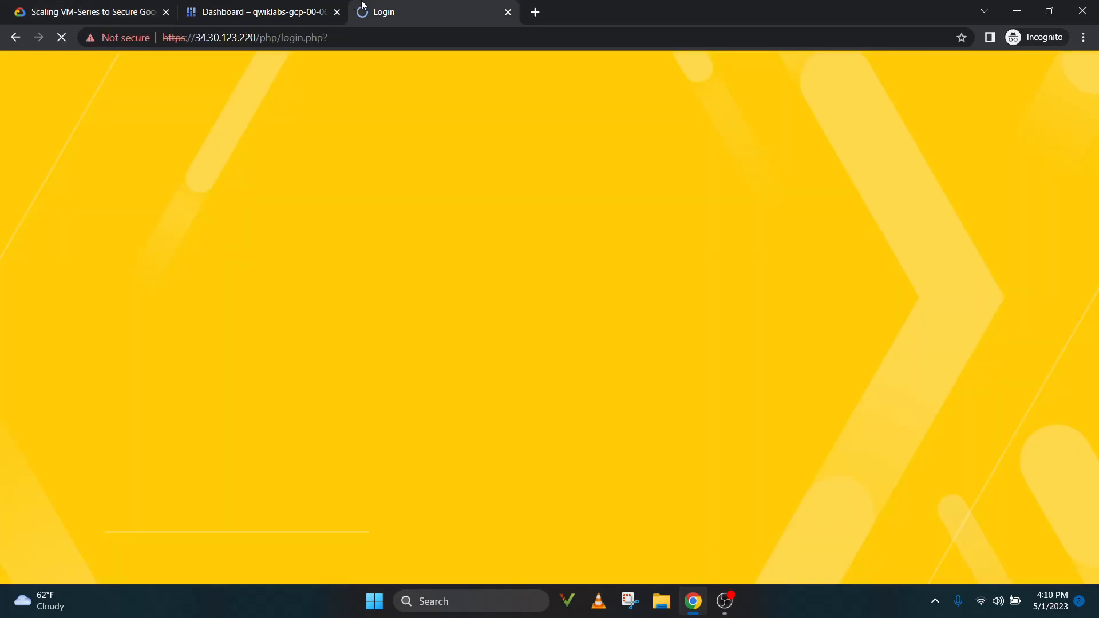
# - Skim the Task 2 lab instructions down to the App-ID section, and reload the firewall page at 34.30.123.220
pyautogui.click(104, 6)
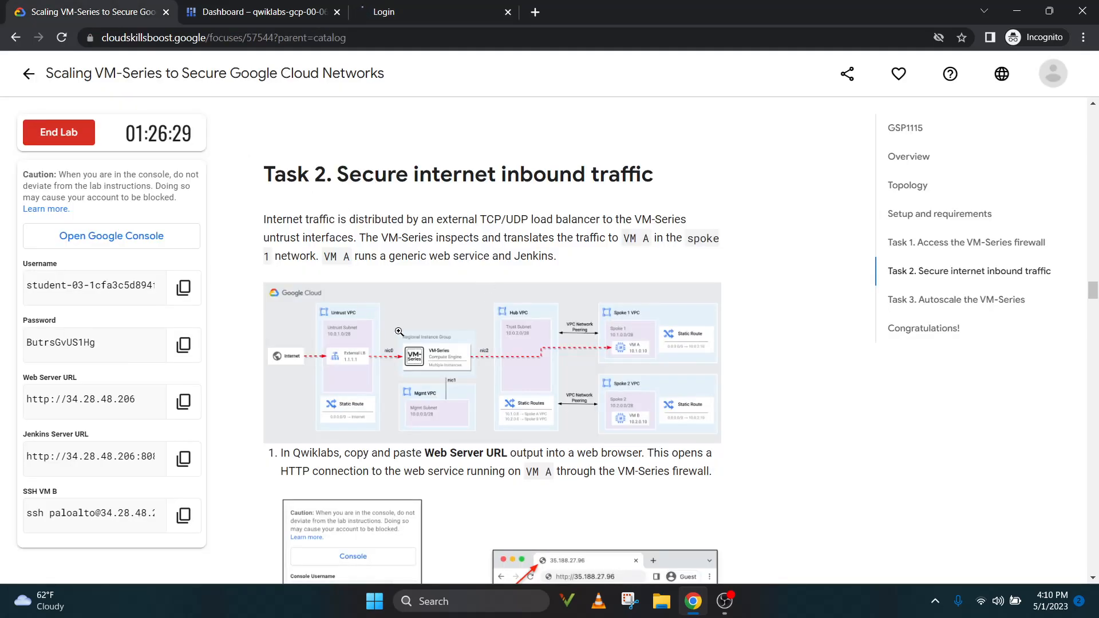
pyautogui.scroll(-3, 500, 355)
pyautogui.scroll(-3, 499, 356)
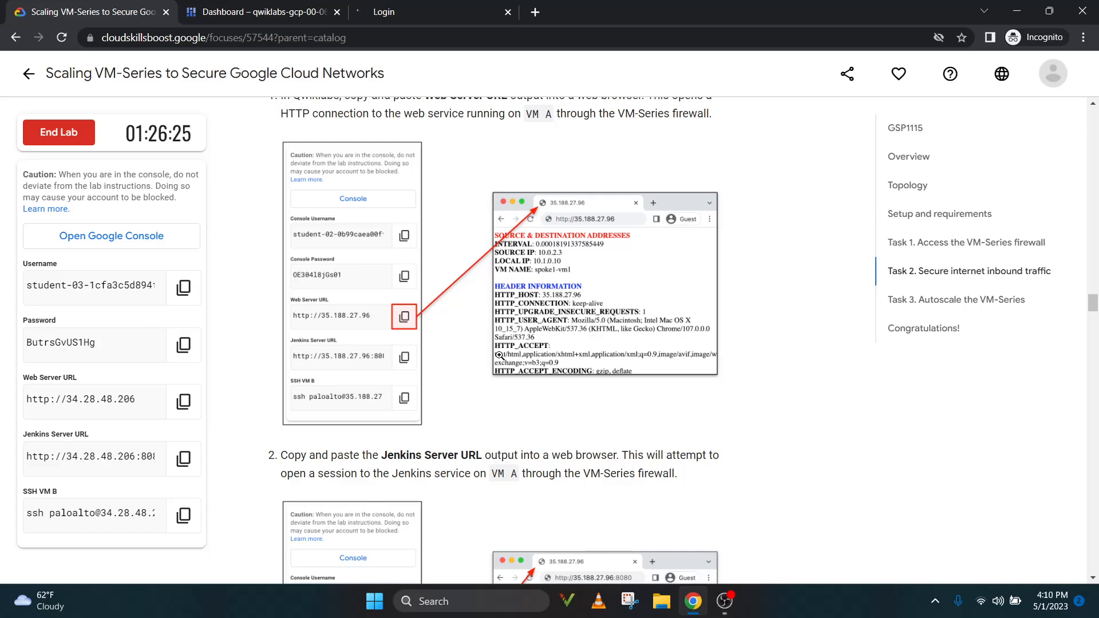
pyautogui.scroll(-1, 499, 355)
pyautogui.scroll(-5, 500, 356)
pyautogui.scroll(-3, 499, 355)
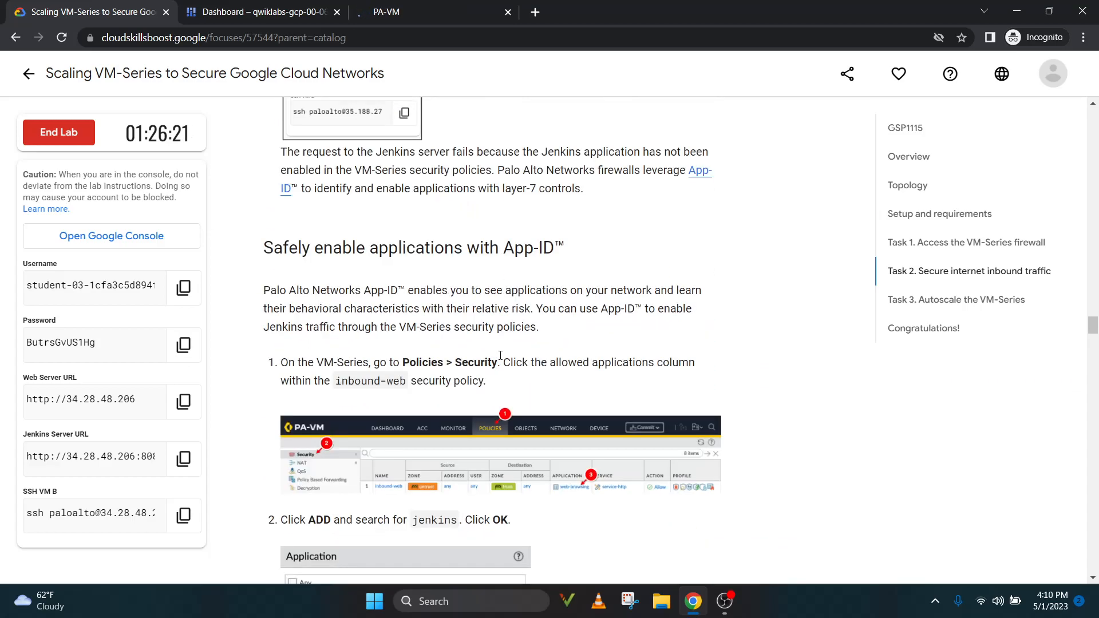
pyautogui.scroll(3, 500, 356)
pyautogui.click(452, 5)
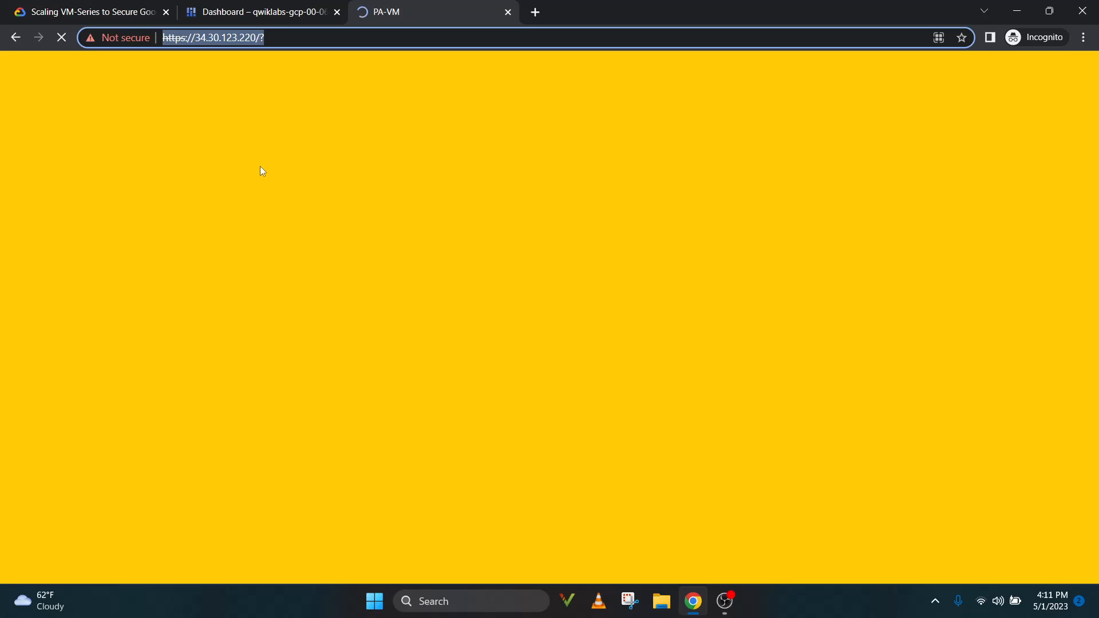
pyautogui.press('Return')
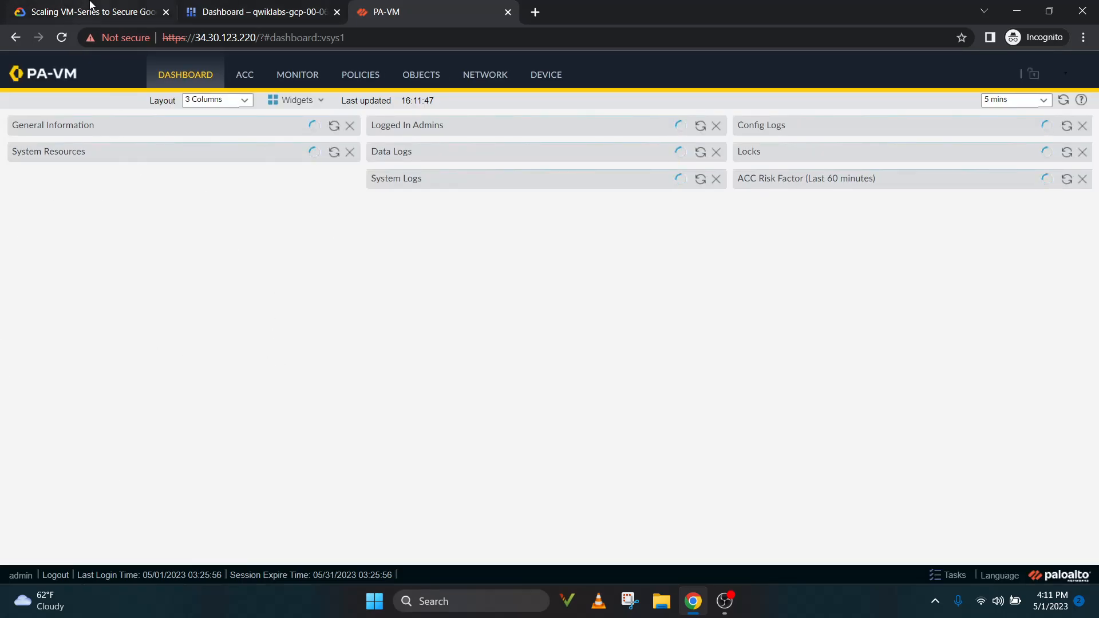
# - Copy the Web Server URL from the lab credentials and load it in a new browser tab
pyautogui.hotkey('ctrl', 'Tab')
pyautogui.scroll(4, 474, 348)
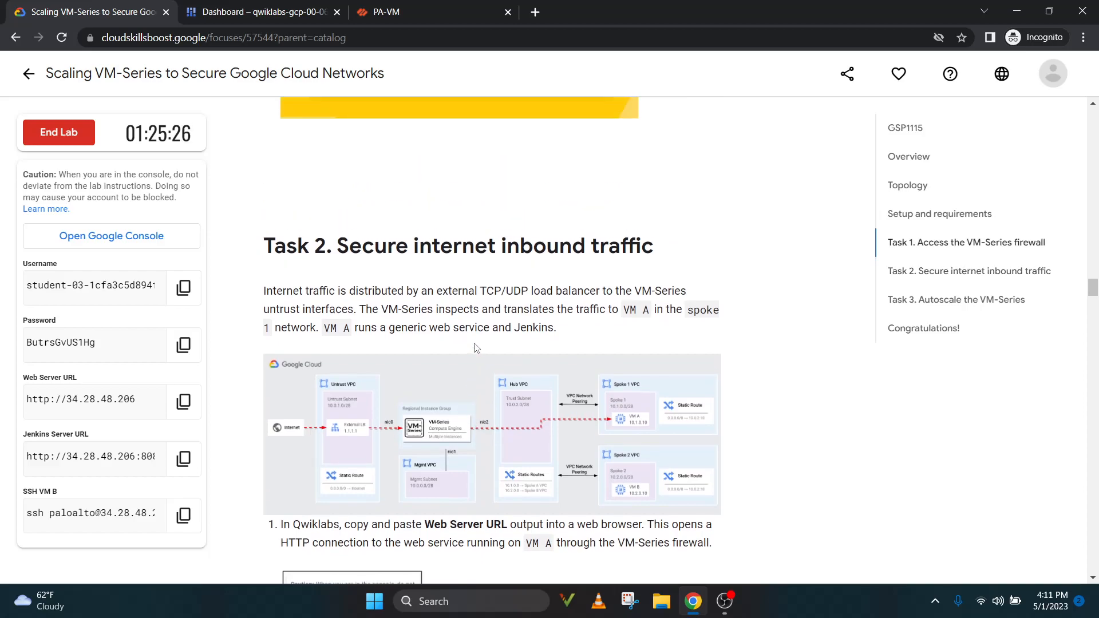
pyautogui.scroll(-2, 372, 375)
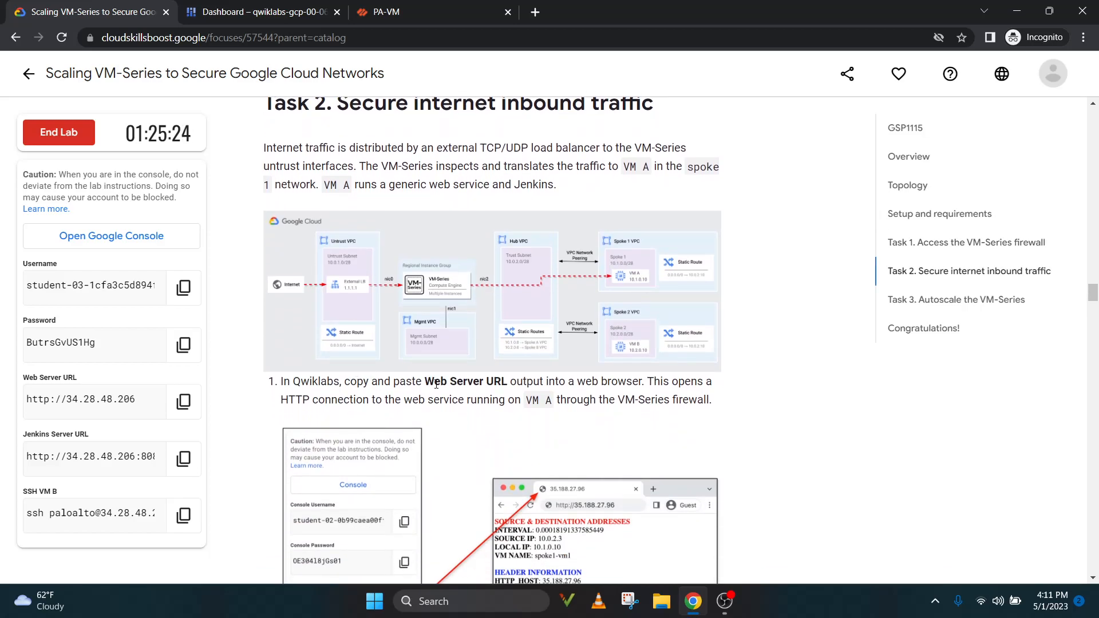
pyautogui.click(183, 402)
pyautogui.click(544, 7)
pyautogui.hotkey('ctrl', 'v')
pyautogui.press('Return')
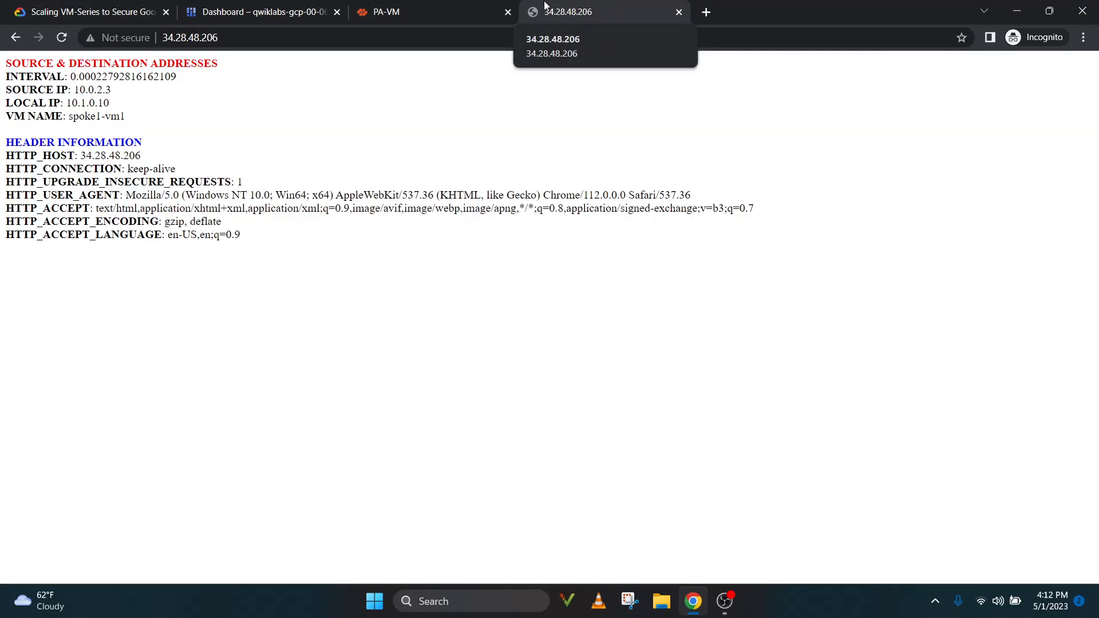
# - Copy the Jenkins Server URL from the lab credentials and try to load it in another new browser tab
pyautogui.click(98, 8)
pyautogui.scroll(-10, 522, 316)
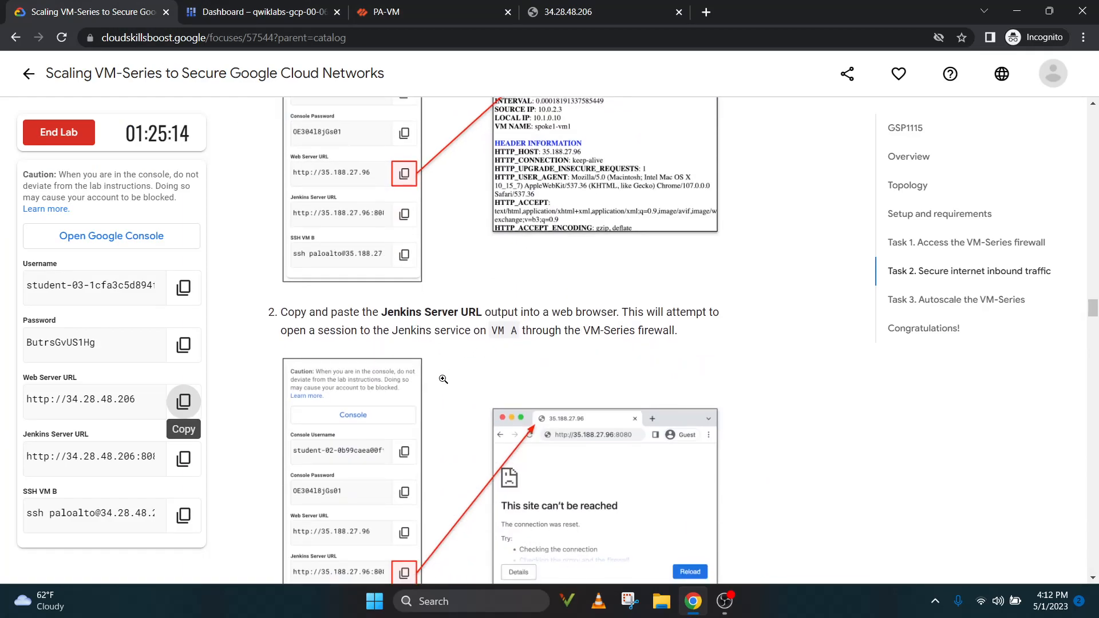
pyautogui.click(183, 459)
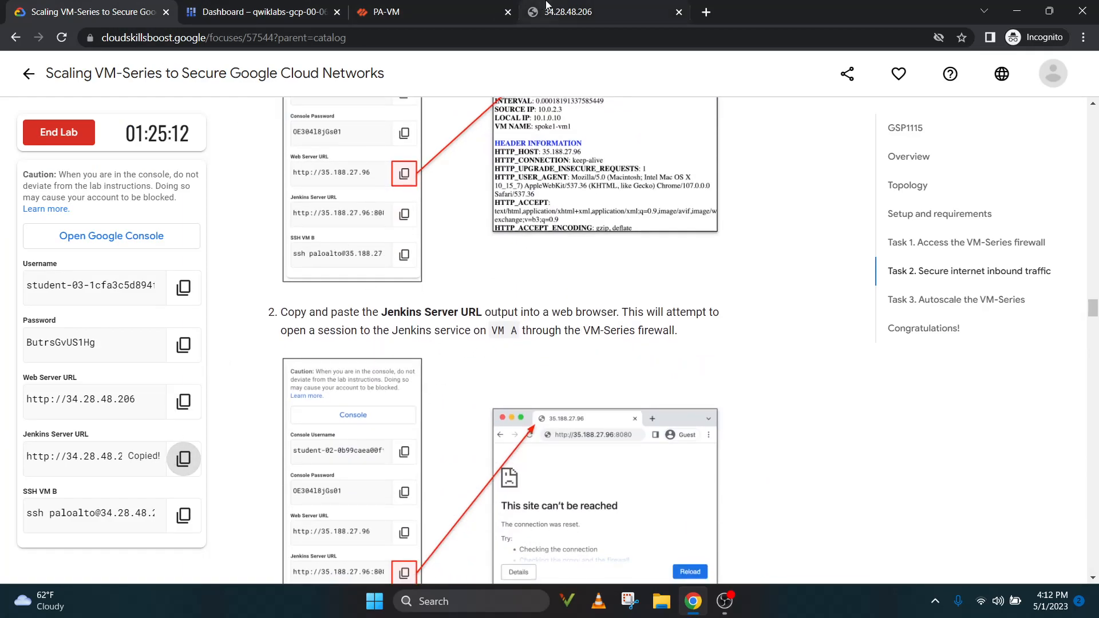
pyautogui.click(551, 11)
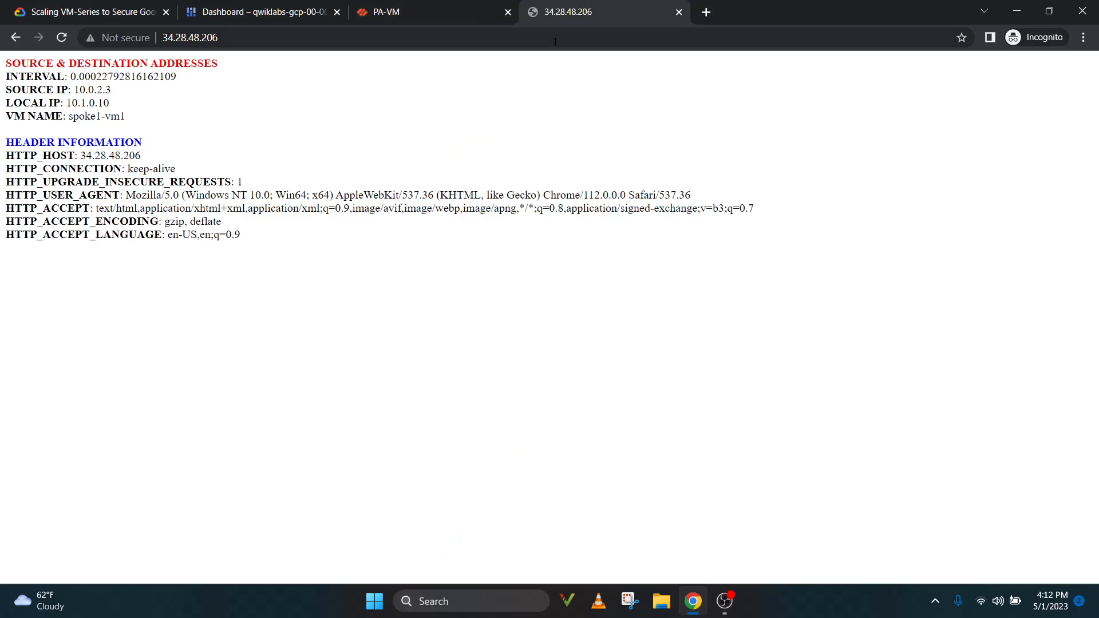
pyautogui.click(706, 11)
pyautogui.hotkey('ctrl', 'v')
pyautogui.press('Return')
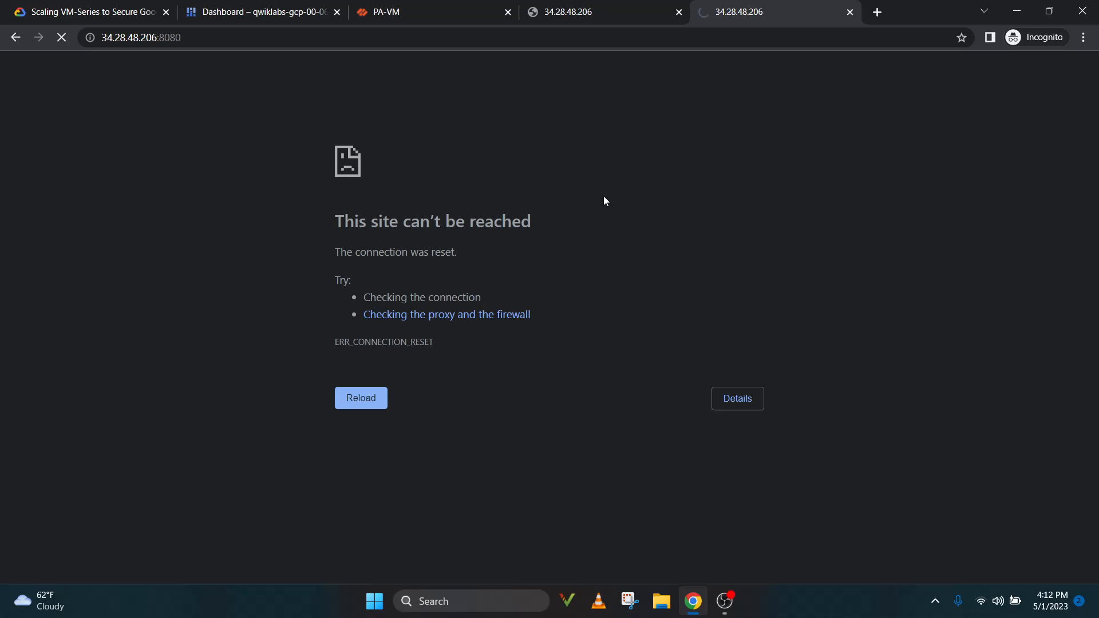
# - Close the Jenkins and web server pages, and dismiss the PAN-OS 10.2 welcome dialog on the firewall
pyautogui.hotkey('ctrl', 'w')
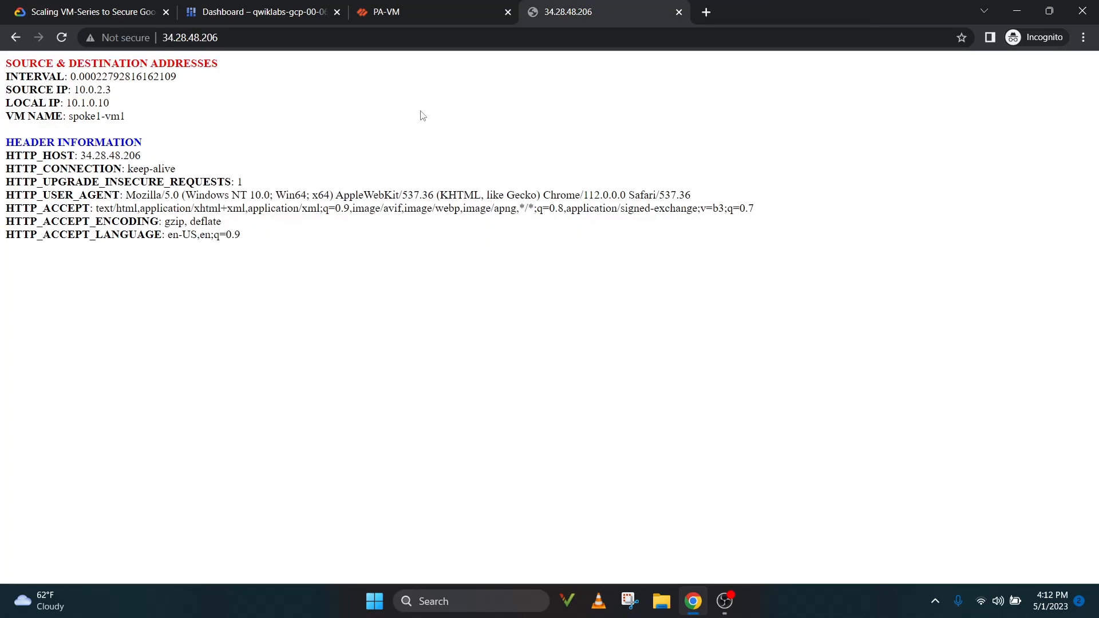
pyautogui.hotkey('ctrl', 'w')
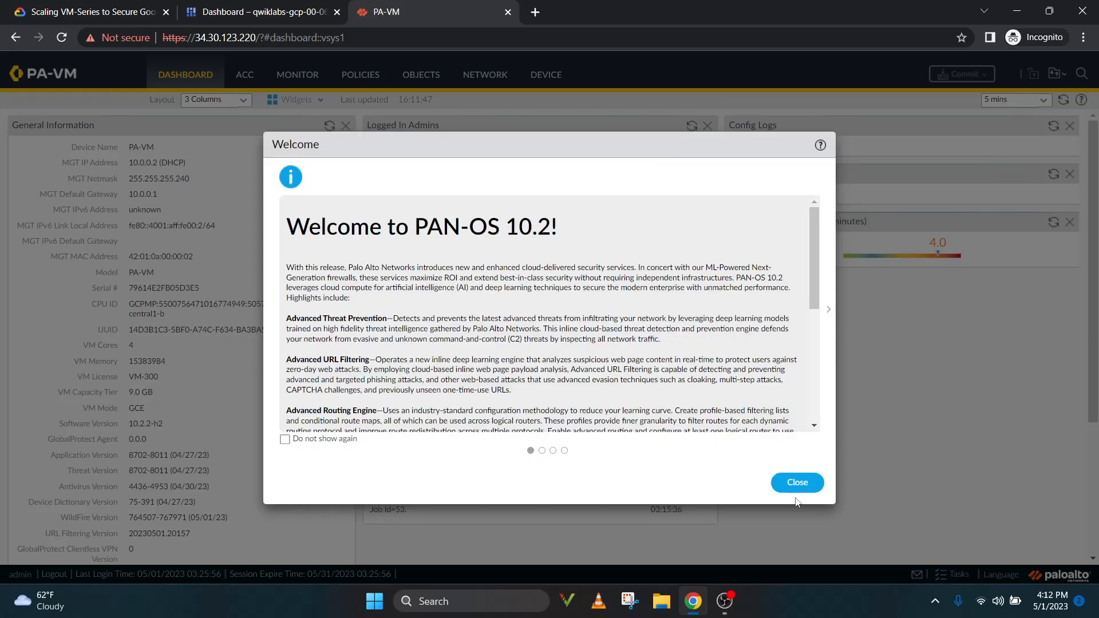
pyautogui.click(797, 484)
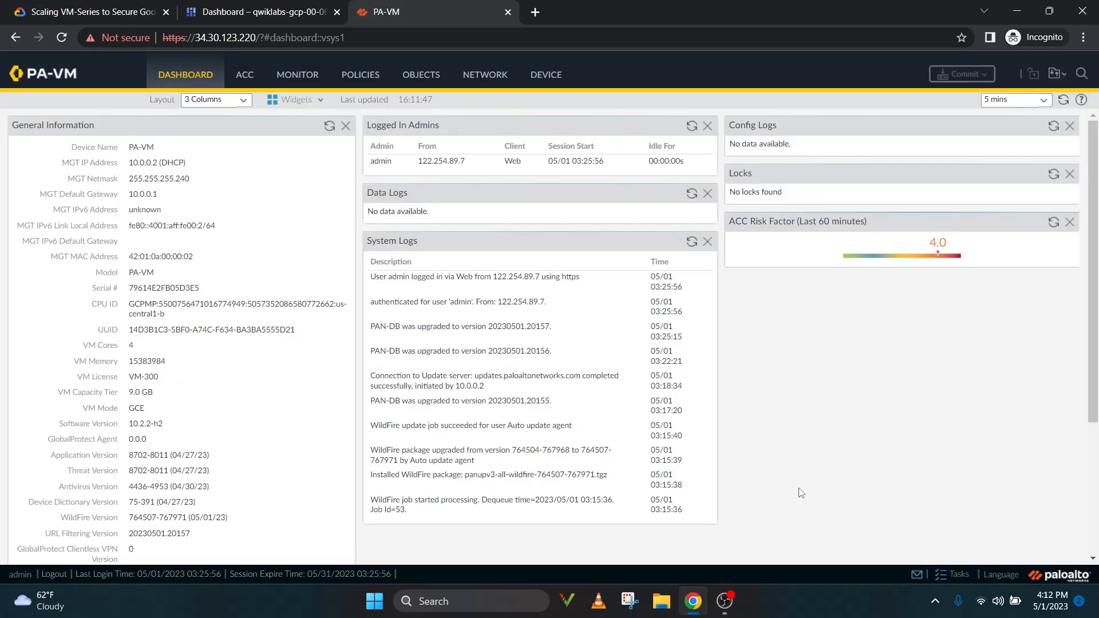
# - Read the lab's instructions on safely enabling applications with App-ID, and open the firewall's Security policy rules
pyautogui.hotkey('ctrl', '1')
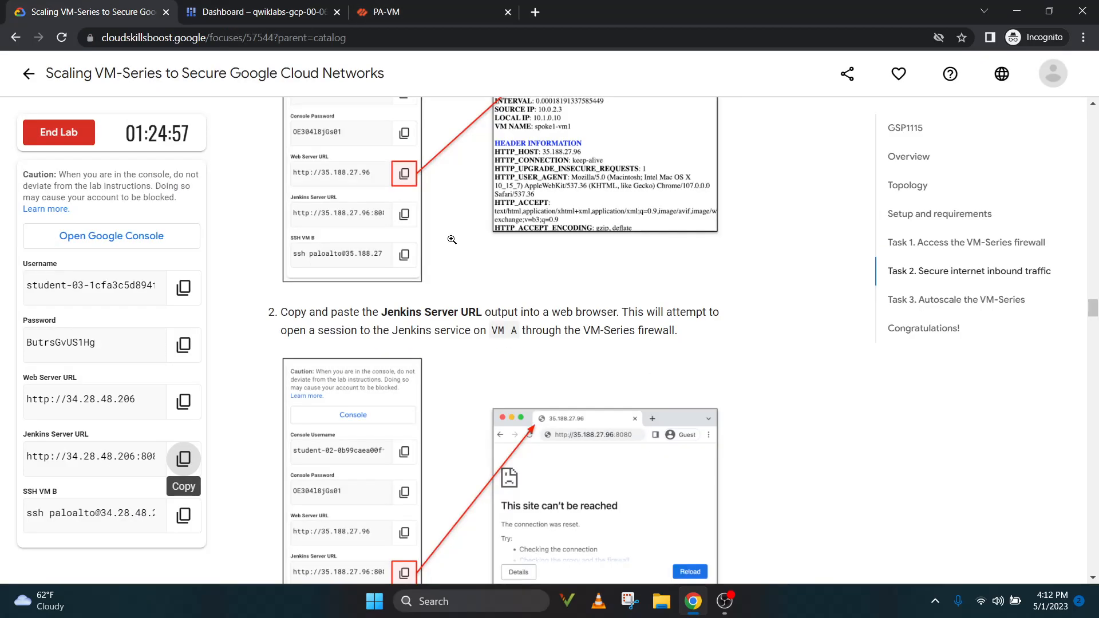
pyautogui.scroll(-10, 452, 240)
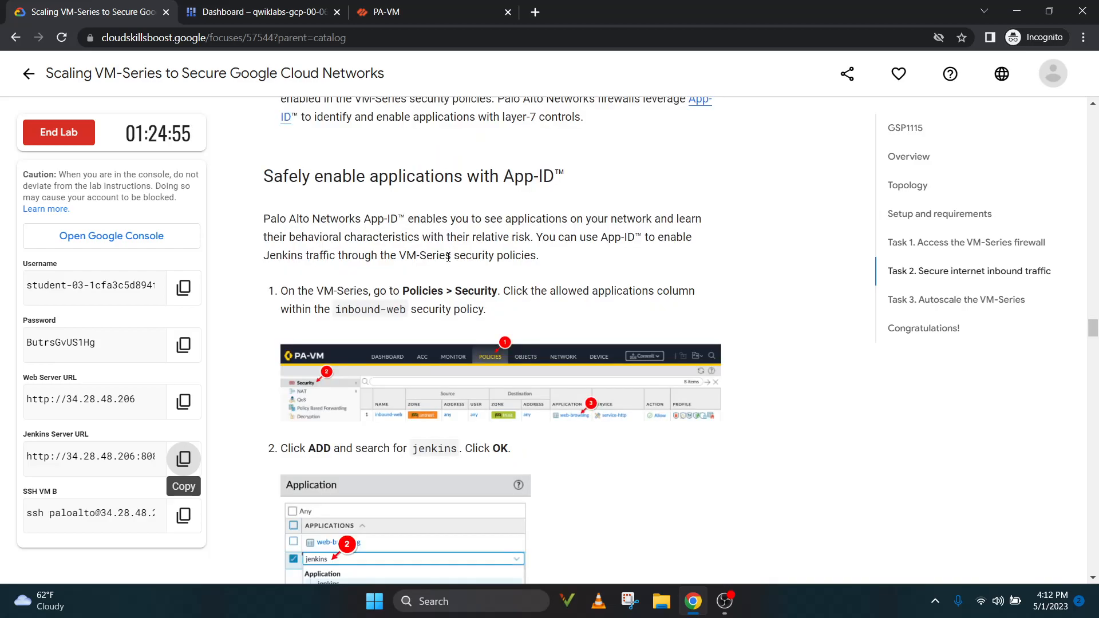
pyautogui.scroll(3, 499, 328)
pyautogui.scroll(-2, 570, 339)
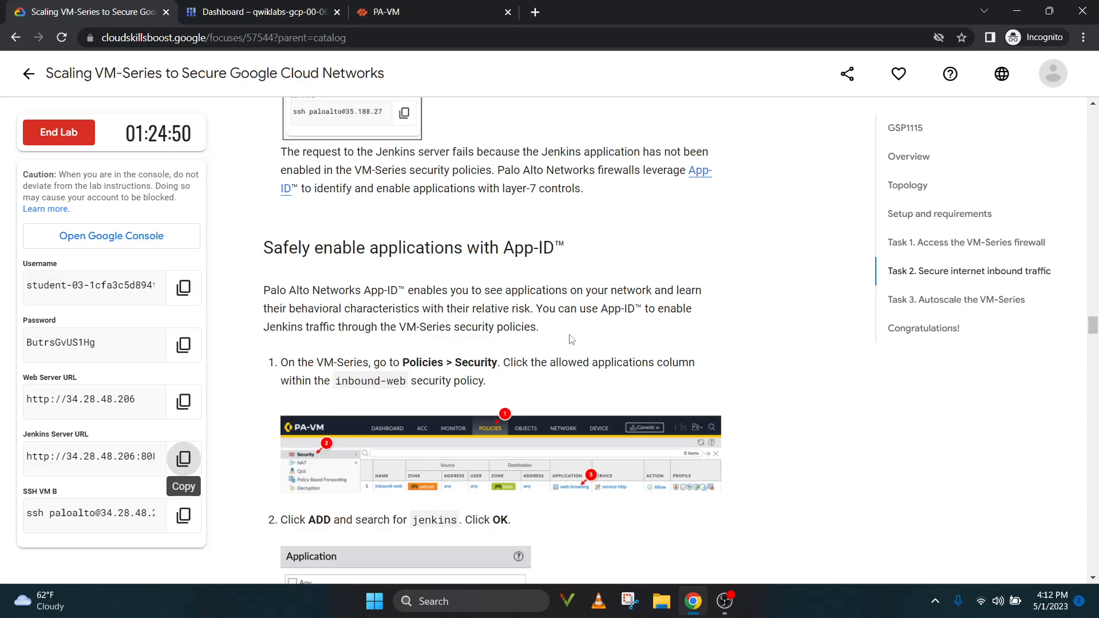
pyautogui.scroll(-1, 570, 339)
pyautogui.click(435, 11)
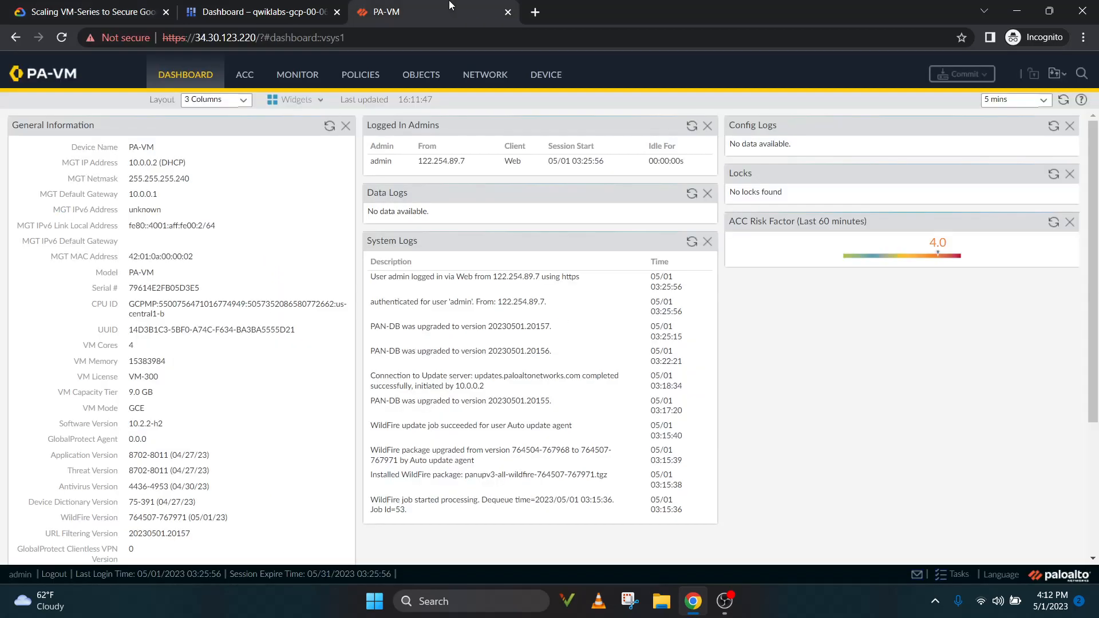
pyautogui.click(372, 83)
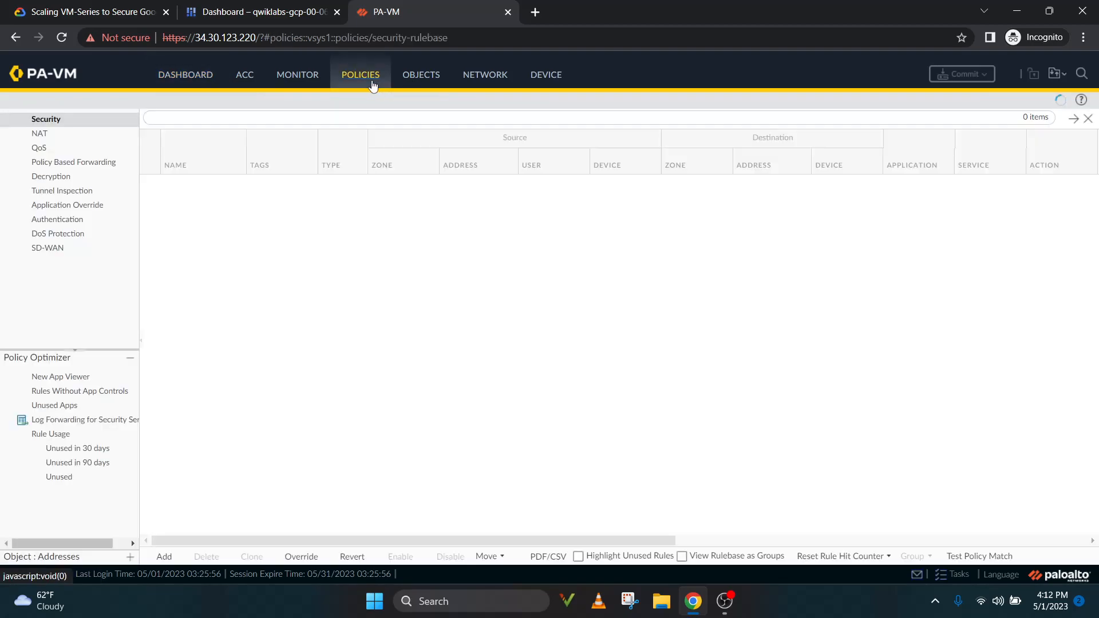
pyautogui.click(139, 6)
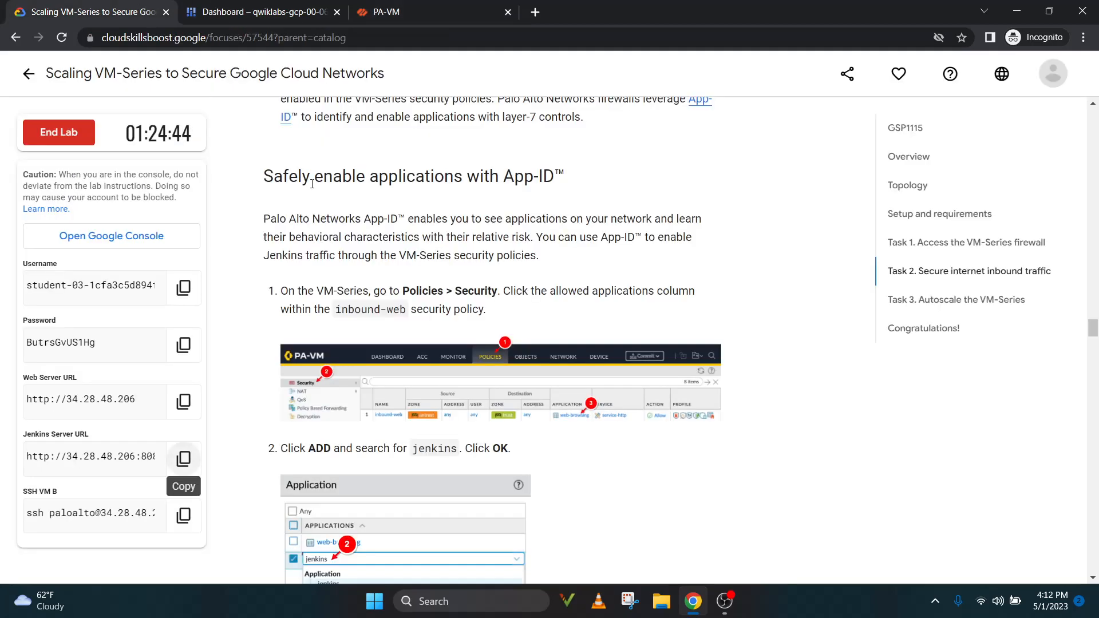
pyautogui.click(411, 7)
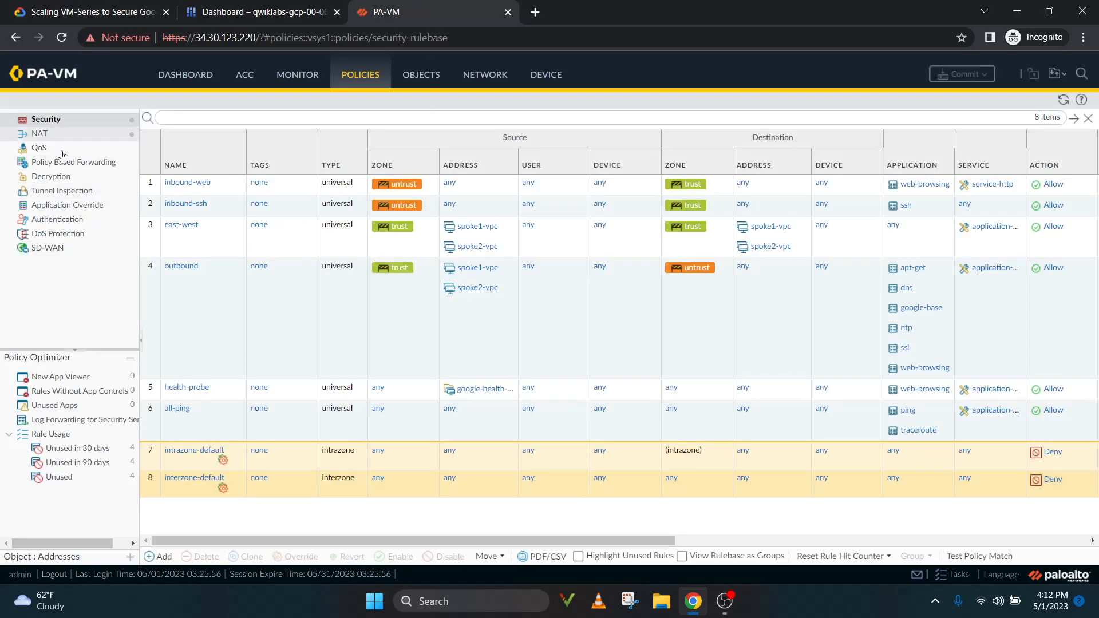
pyautogui.click(71, 125)
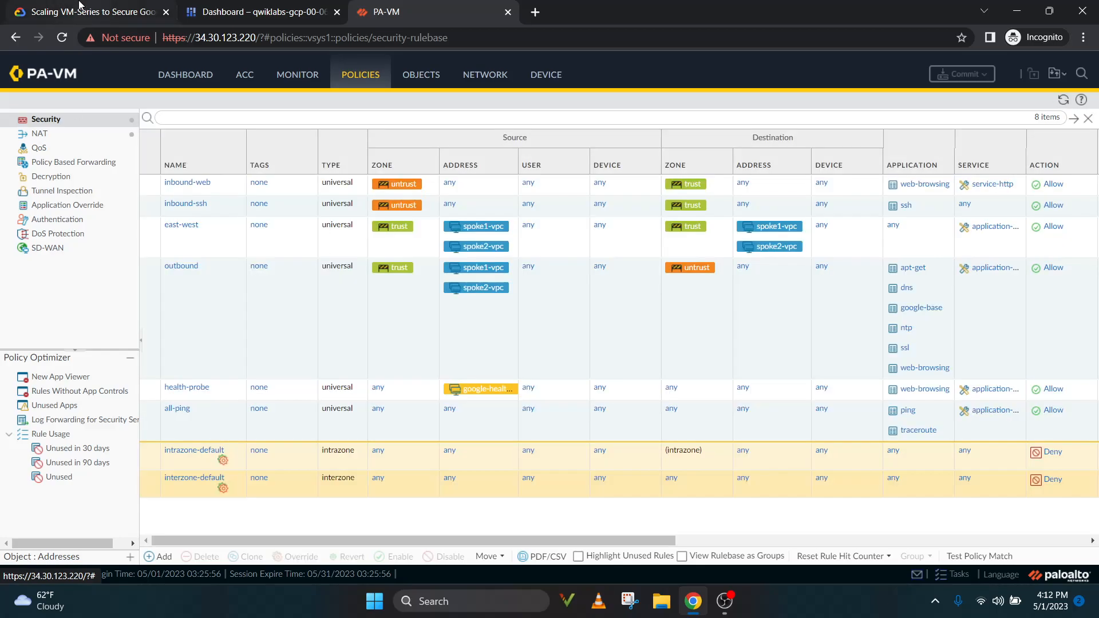
# - Compare the lab's instruction on the allowed applications column with the inbound-web rule in the firewall's Security policy list
pyautogui.click(80, 7)
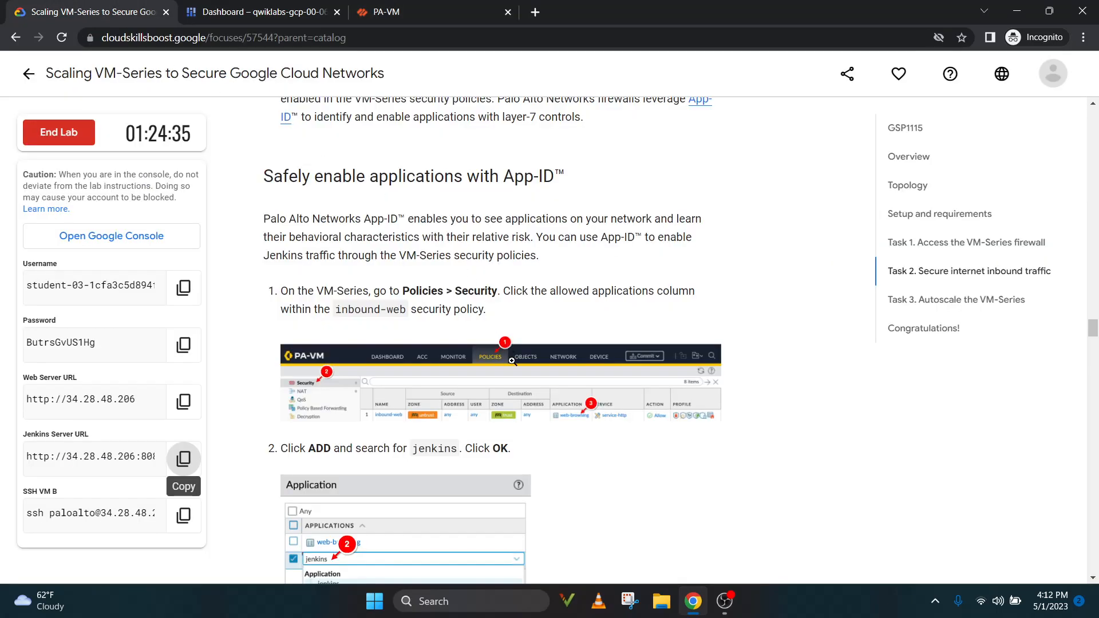
pyautogui.scroll(-1, 512, 361)
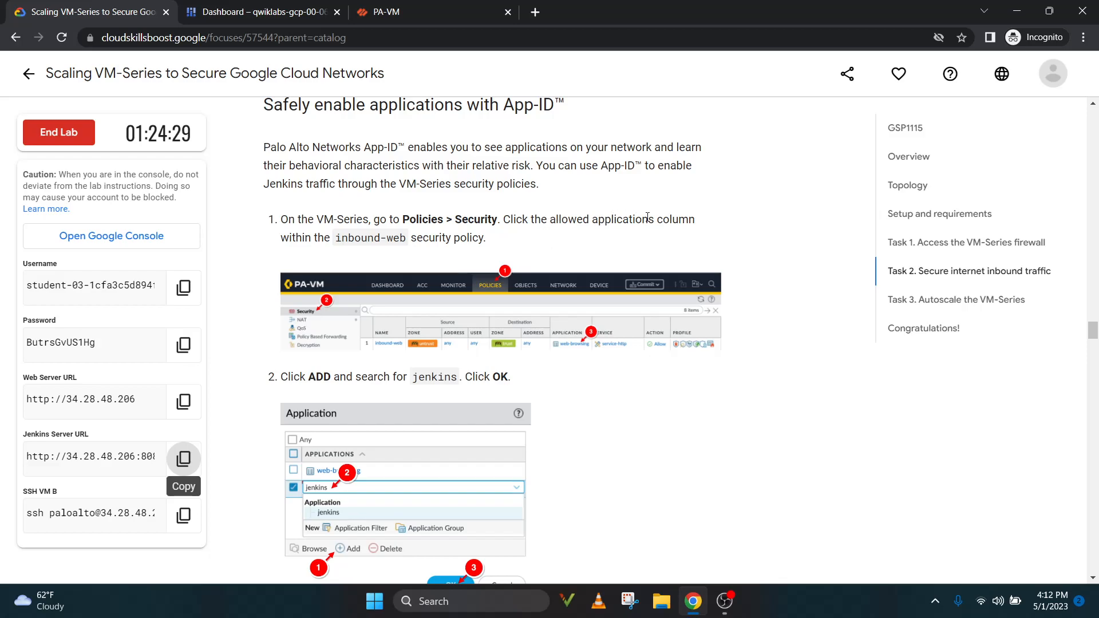
pyautogui.click(401, 12)
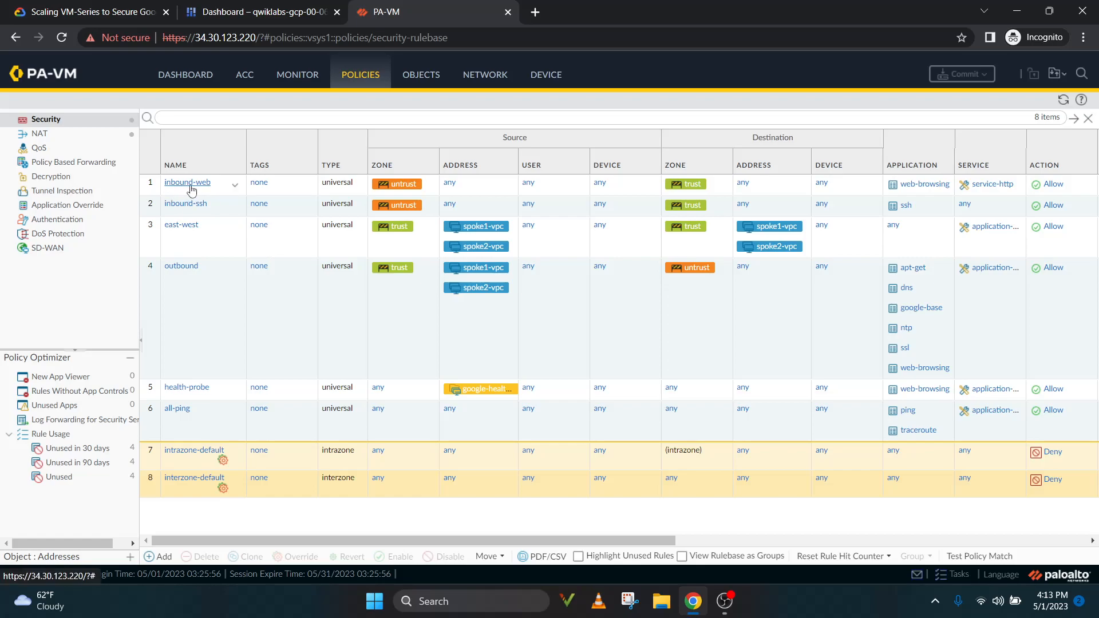
pyautogui.click(48, 9)
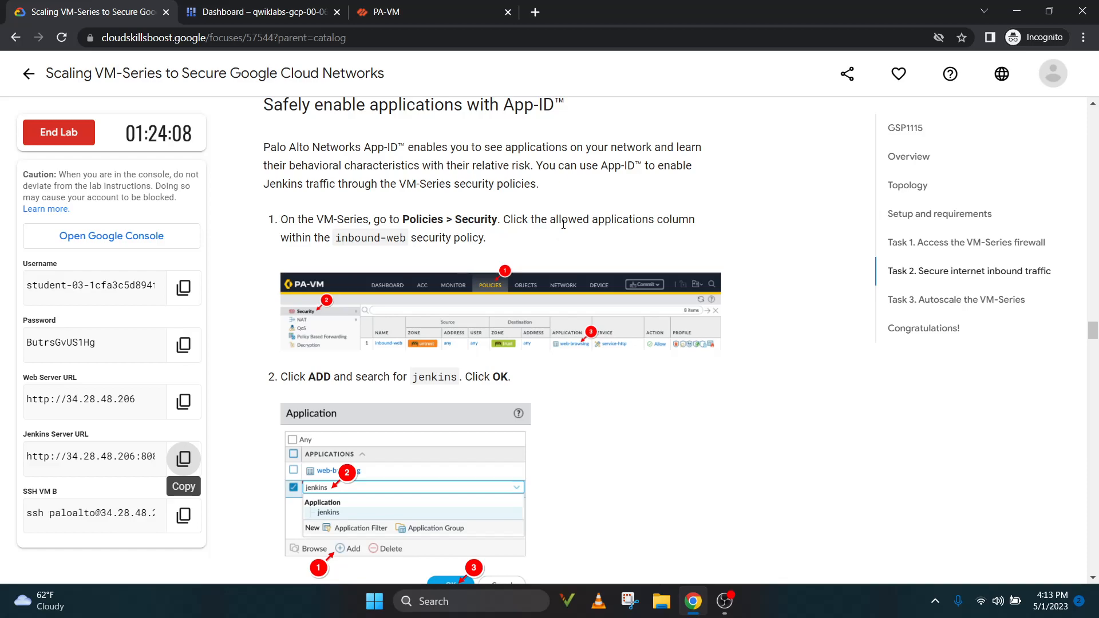
pyautogui.click(452, 10)
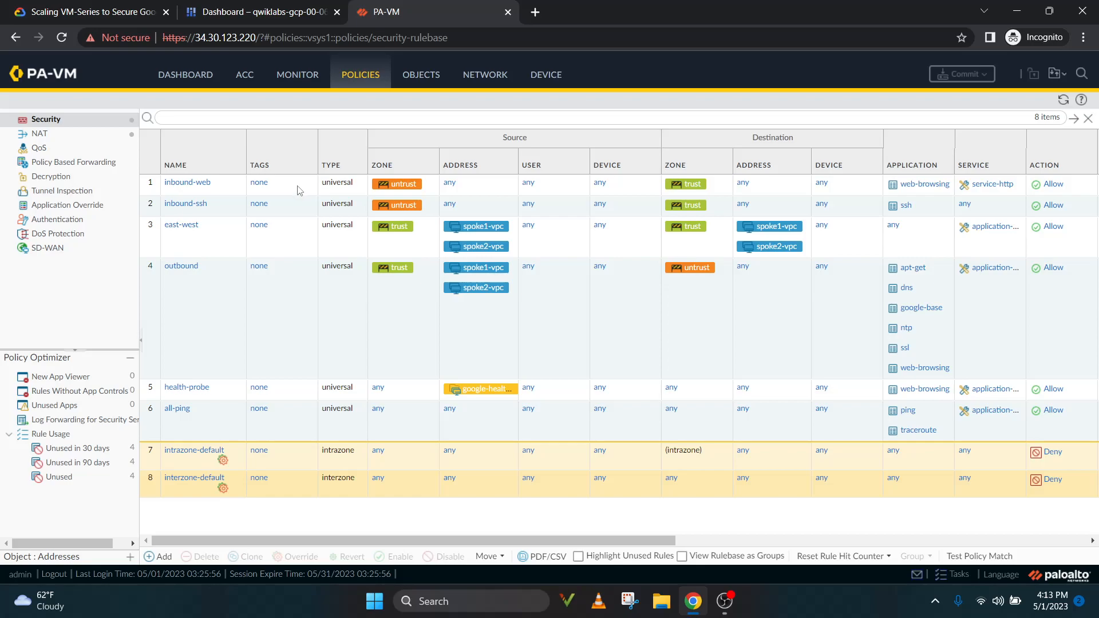
pyautogui.hotkey('ctrl', 'l')
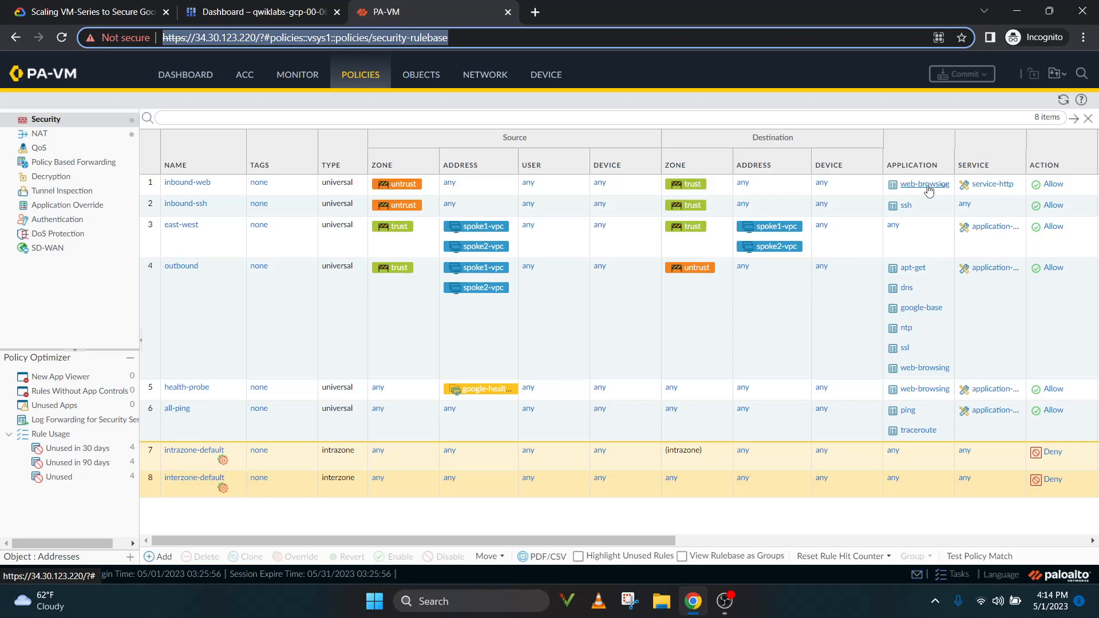
# - Check the lab's enlarged policy screenshot, and open the allowed applications of the inbound-web rule on the firewall
pyautogui.click(94, 12)
pyautogui.scroll(3, 508, 349)
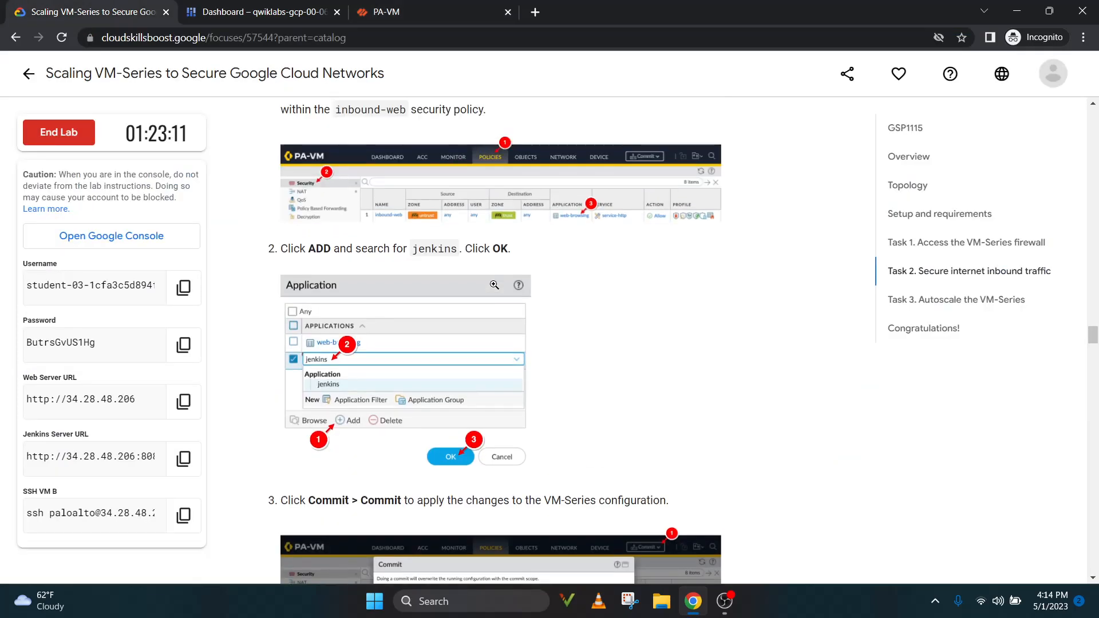
pyautogui.click(508, 348)
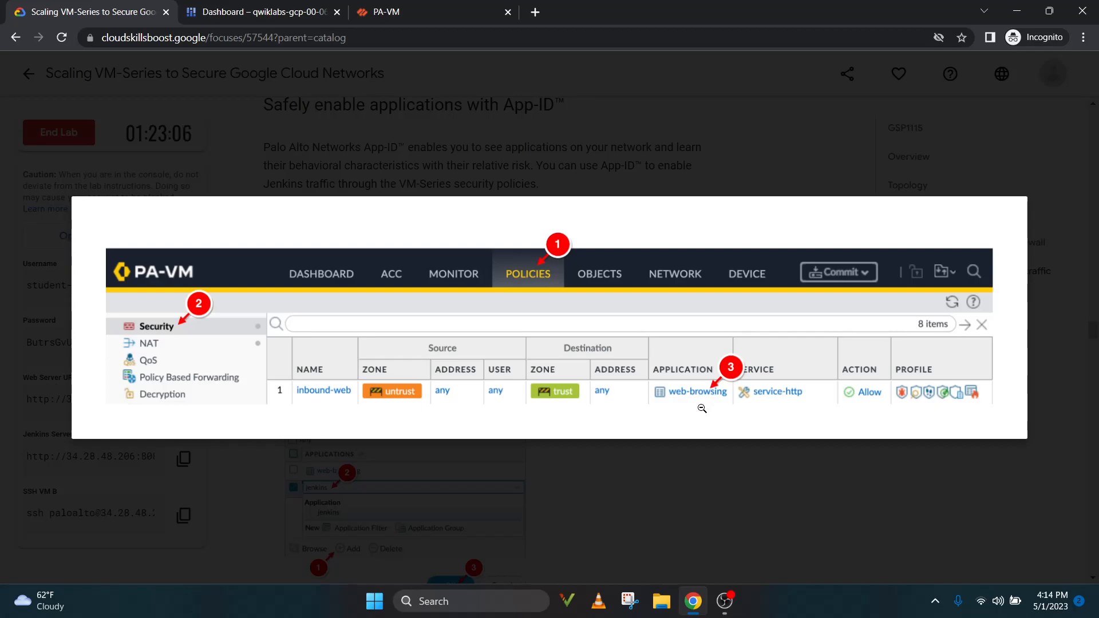
pyautogui.hotkey('ctrl', 'shift', 'Tab')
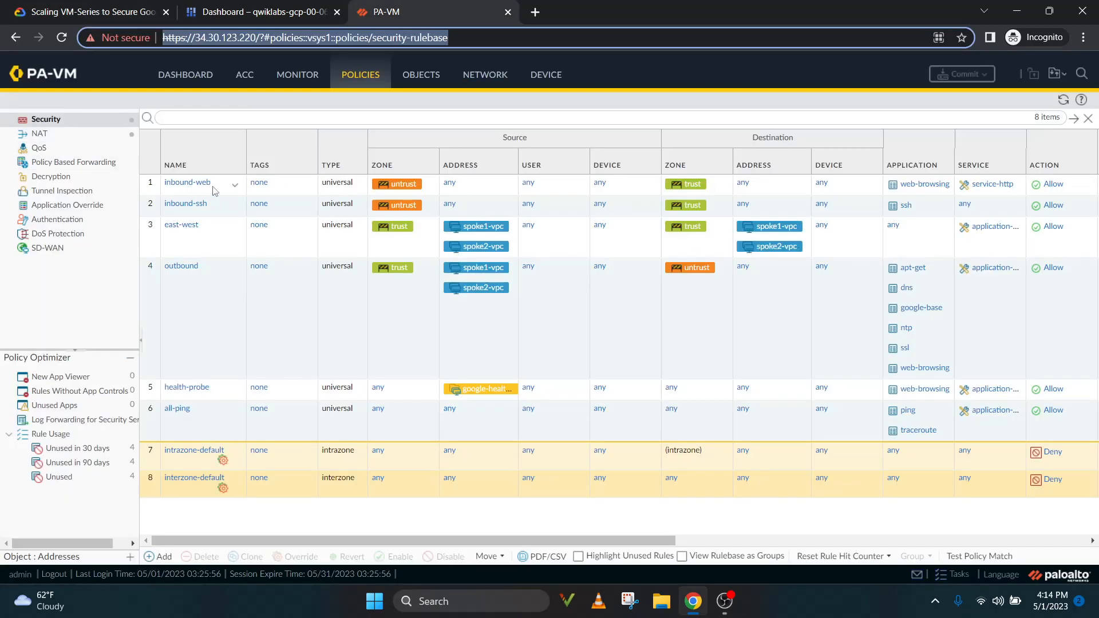
pyautogui.click(935, 188)
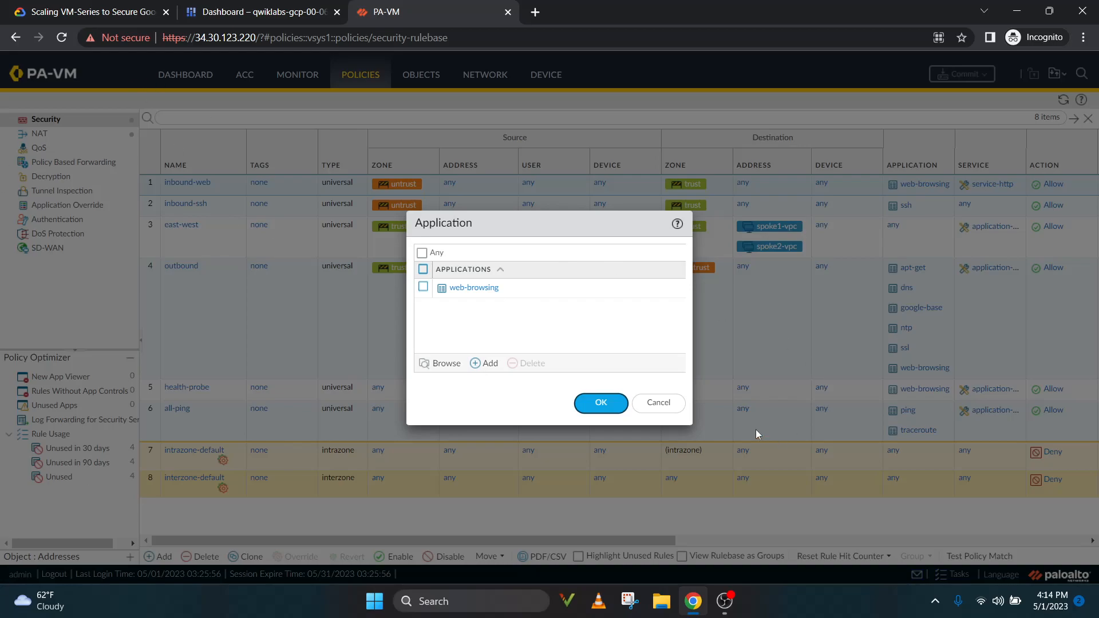
# - Close the enlarged lab screenshot and read the instruction on adding the jenkins application
pyautogui.click(75, 6)
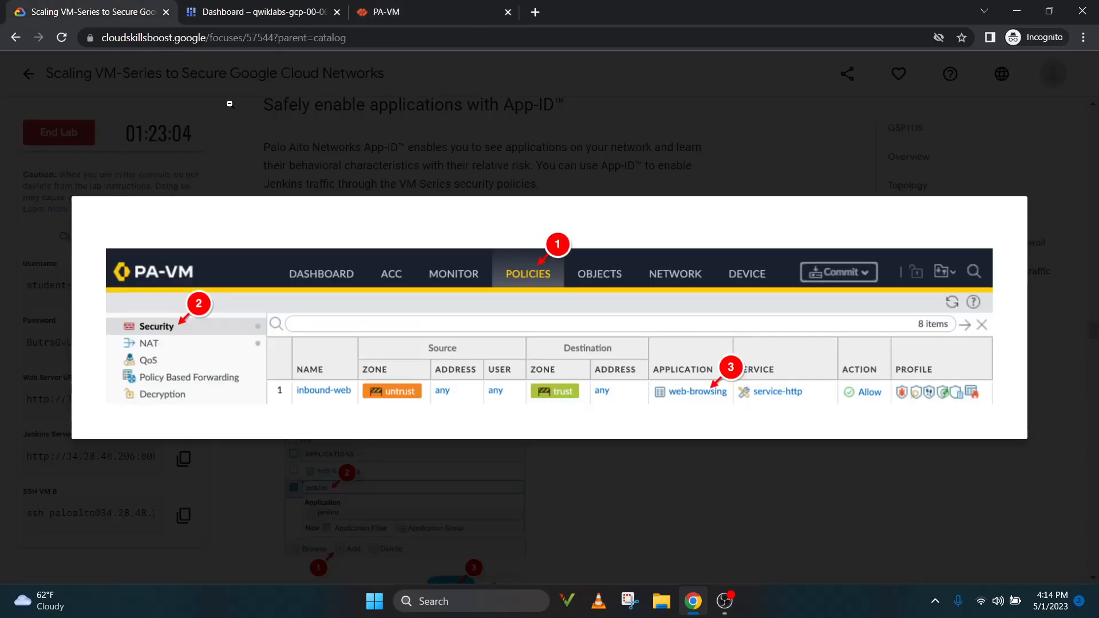
pyautogui.click(456, 298)
pyautogui.scroll(-3, 455, 334)
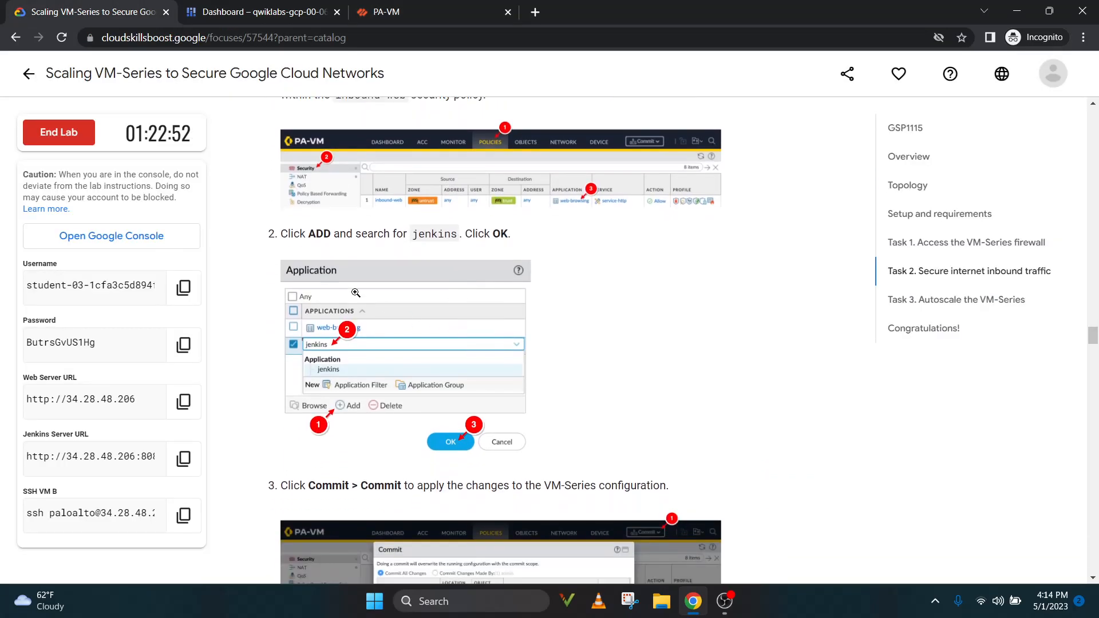
# - Add the jenkins application to the allowed applications of the firewall's inbound-web security rule
pyautogui.click(427, 23)
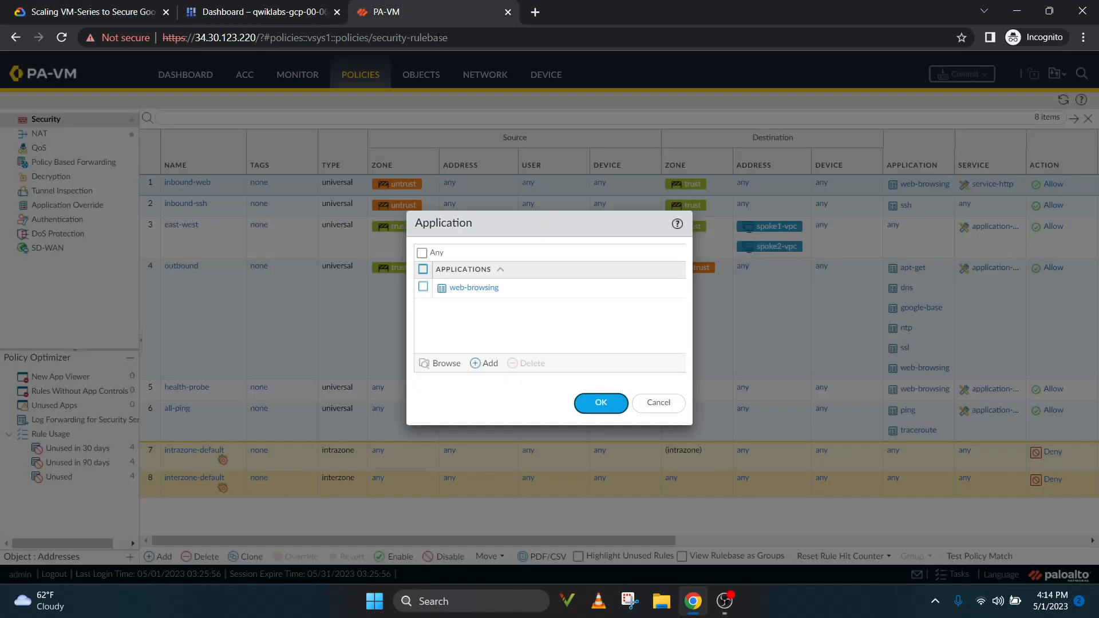
pyautogui.click(486, 364)
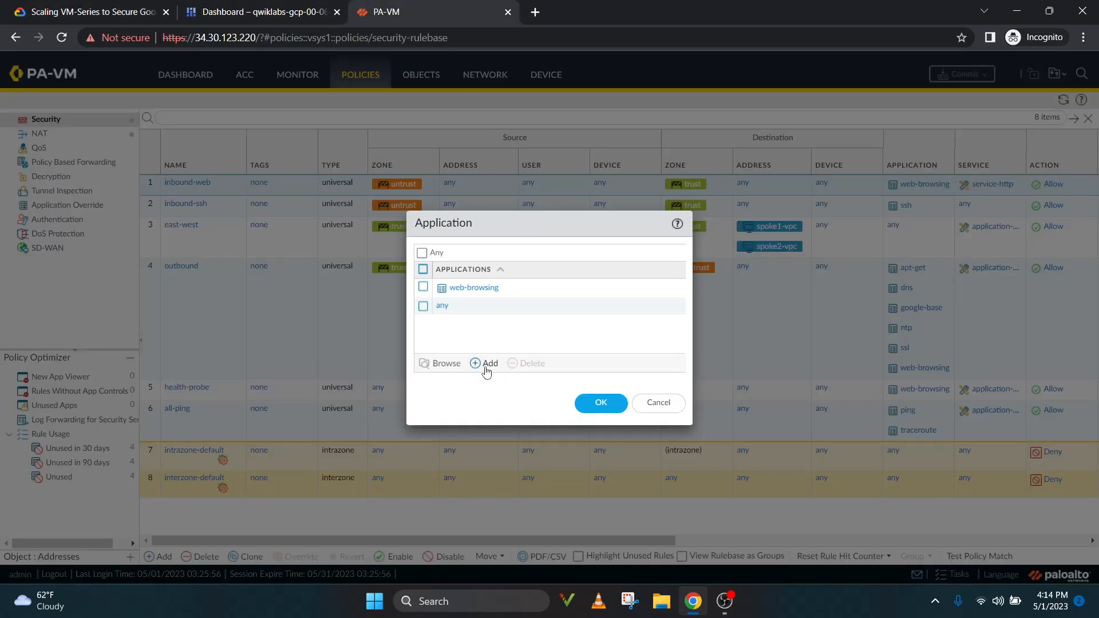
pyautogui.click(115, 5)
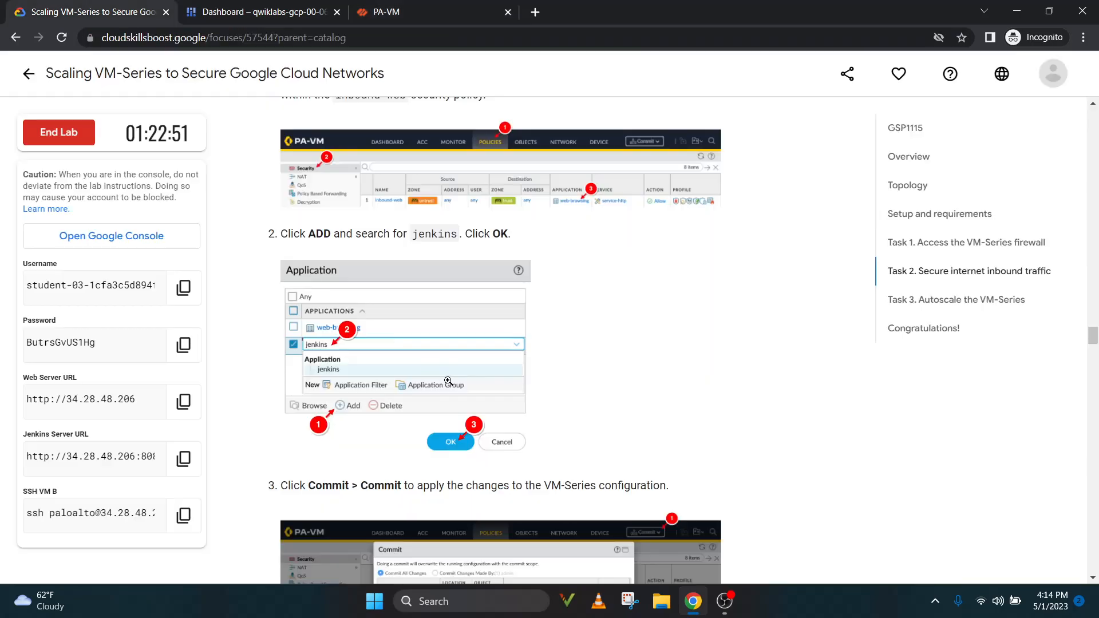
pyautogui.doubleClick(423, 237)
pyautogui.hotkey('ctrl', 'c')
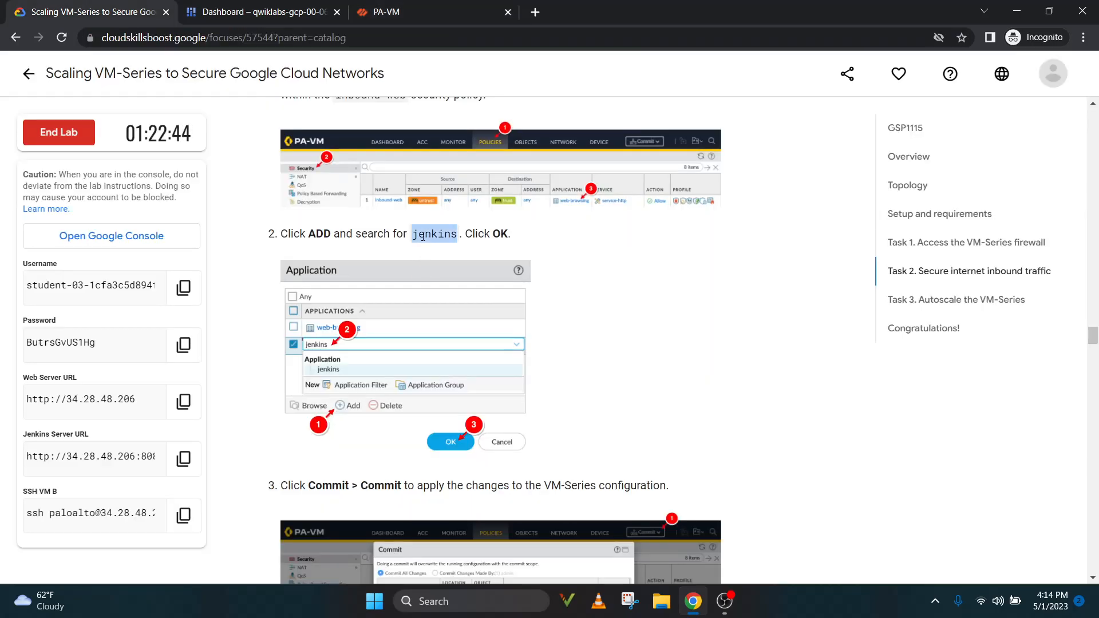
pyautogui.click(486, 8)
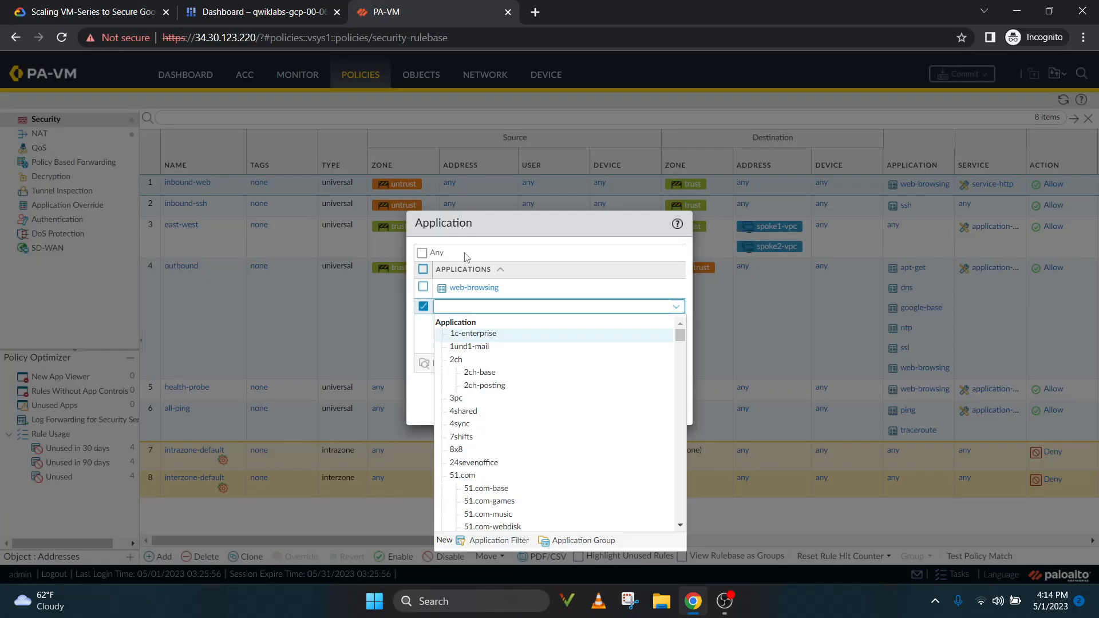
pyautogui.hotkey('ctrl', 'v')
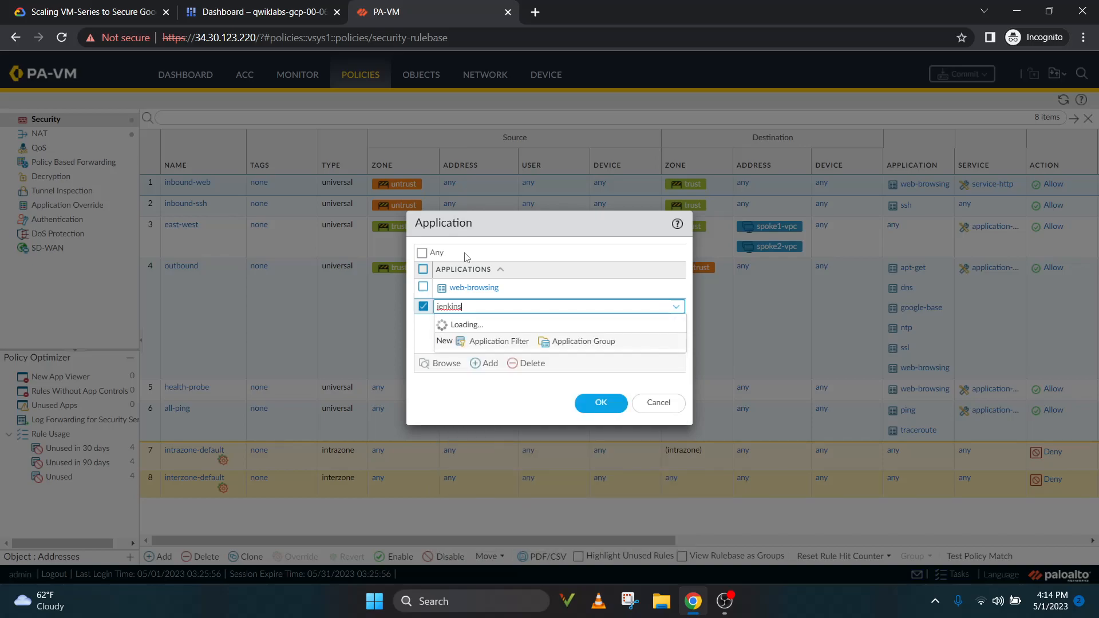
pyautogui.click(91, 11)
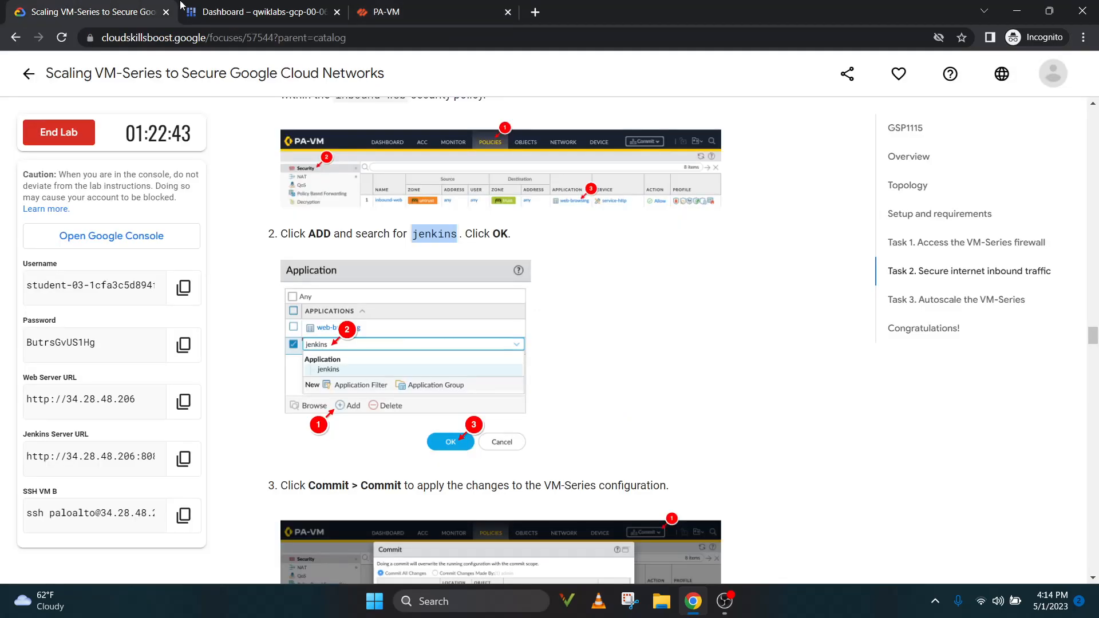
pyautogui.click(407, 8)
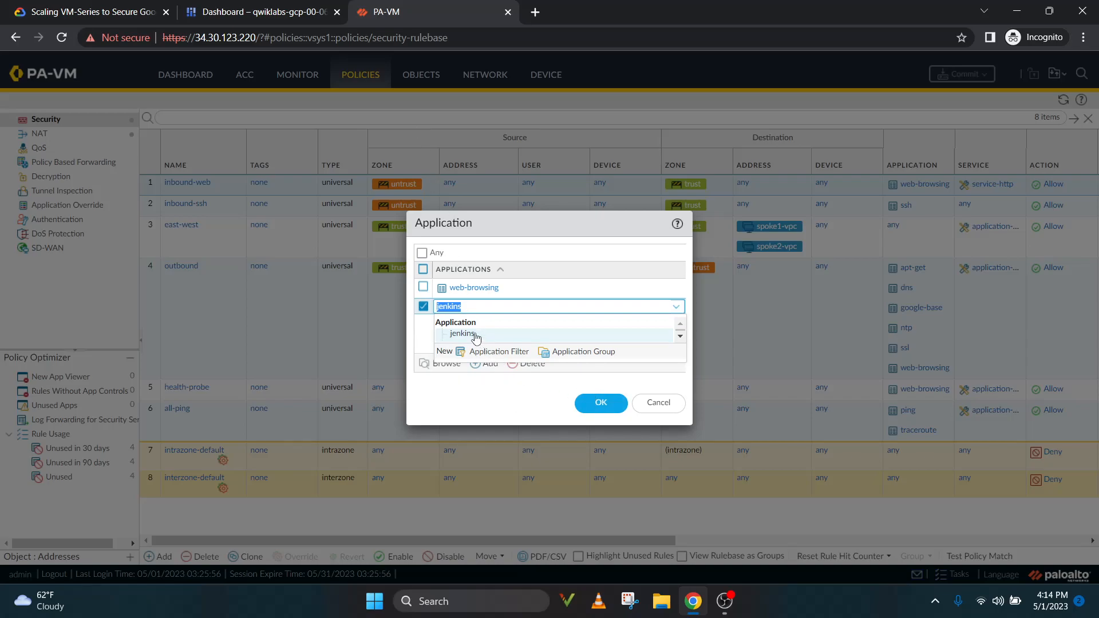
pyautogui.click(605, 405)
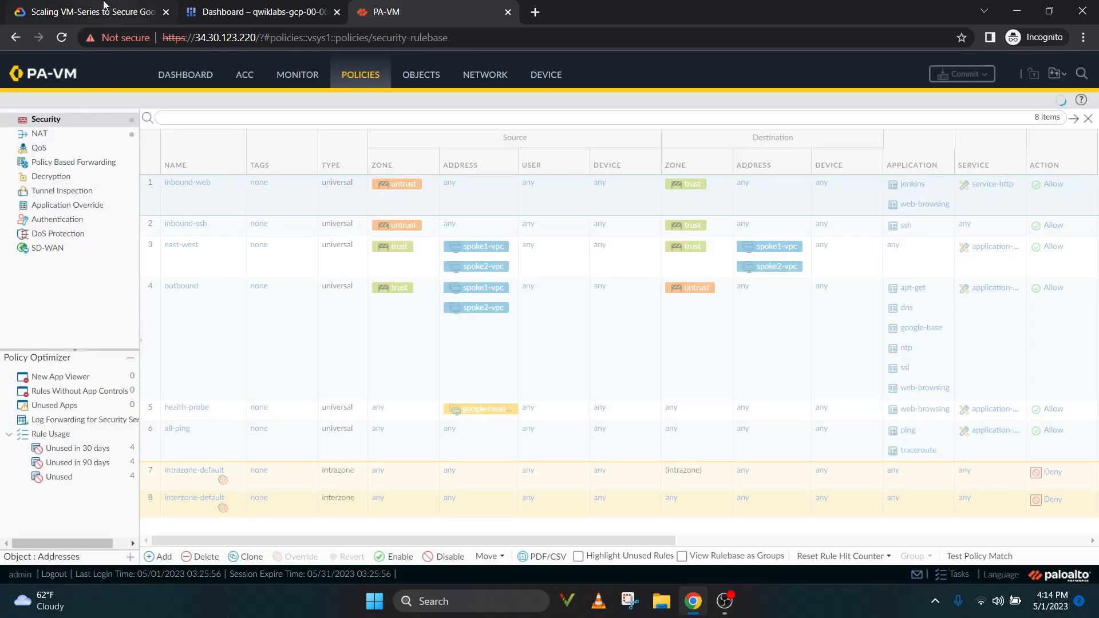
# - Follow the lab's commit instruction and commit all changes to the VM-Series configuration
pyautogui.click(104, 6)
pyautogui.scroll(-3, 485, 376)
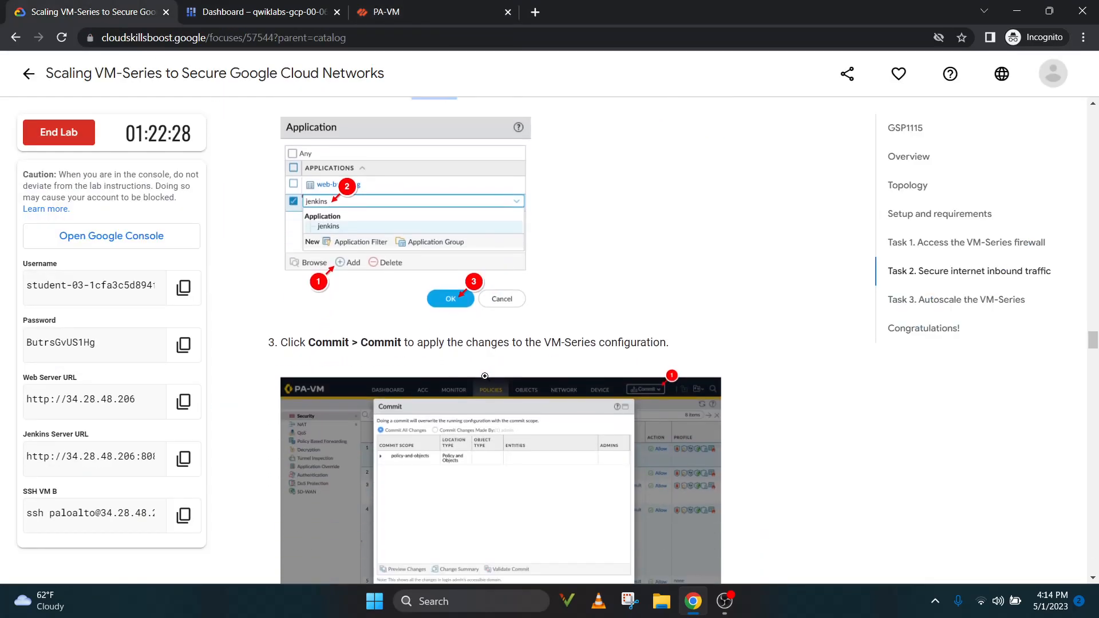
pyautogui.scroll(-3, 485, 377)
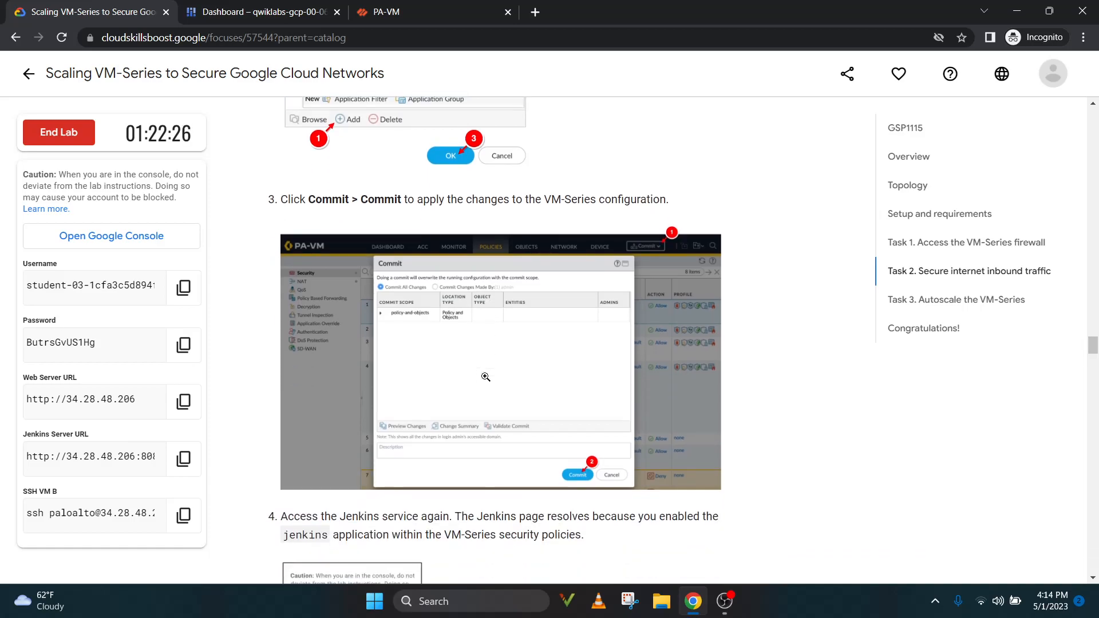
pyautogui.click(447, 8)
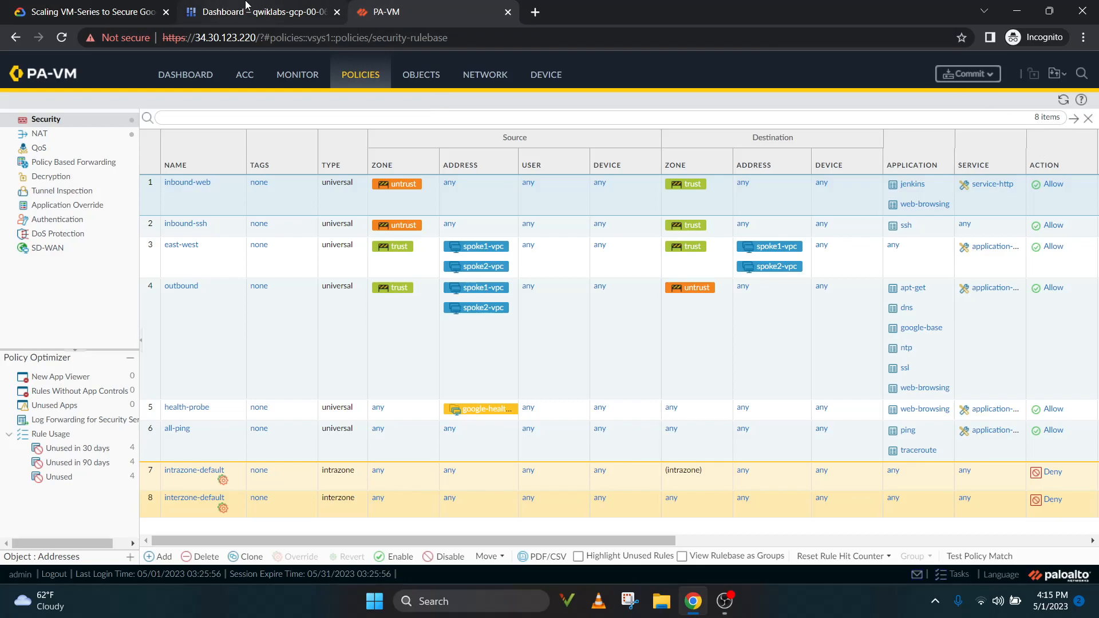
pyautogui.click(92, 6)
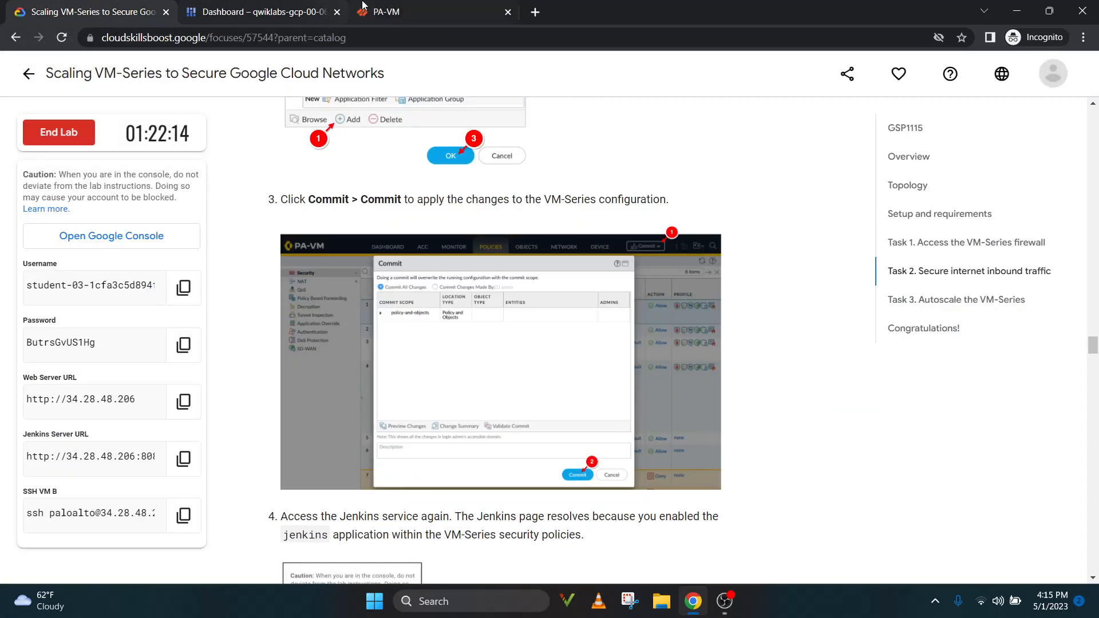
pyautogui.click(384, 12)
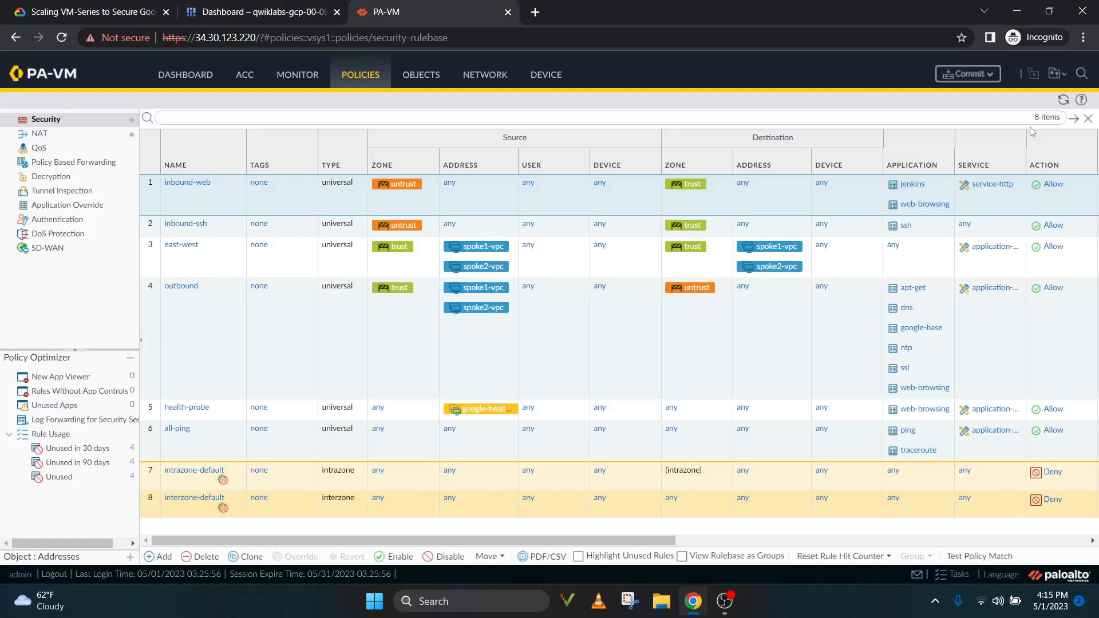
pyautogui.click(970, 79)
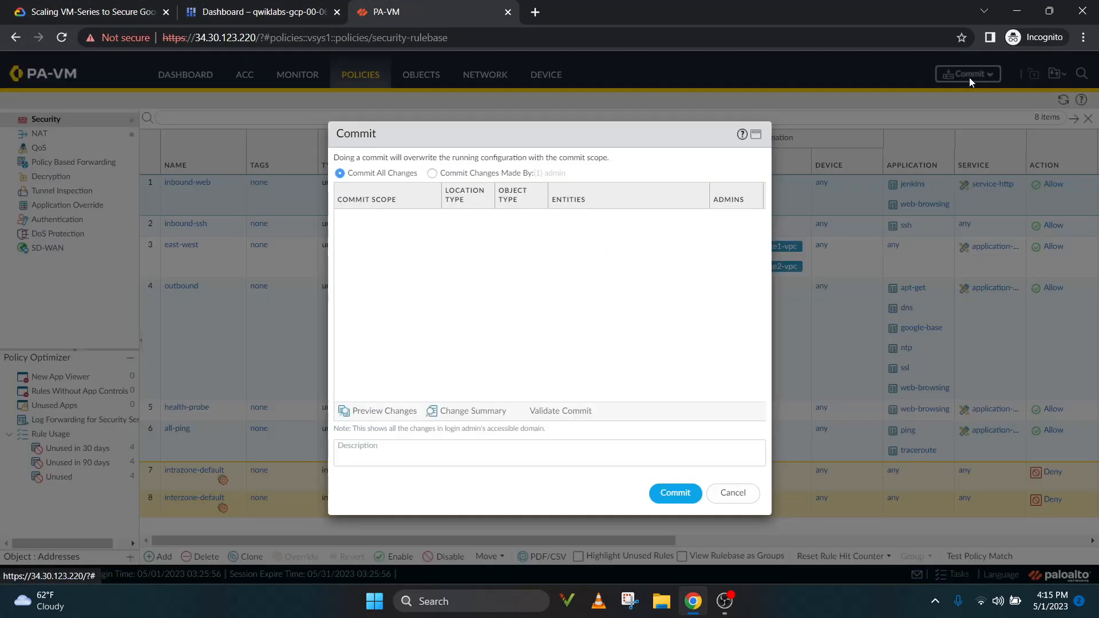
pyautogui.click(677, 495)
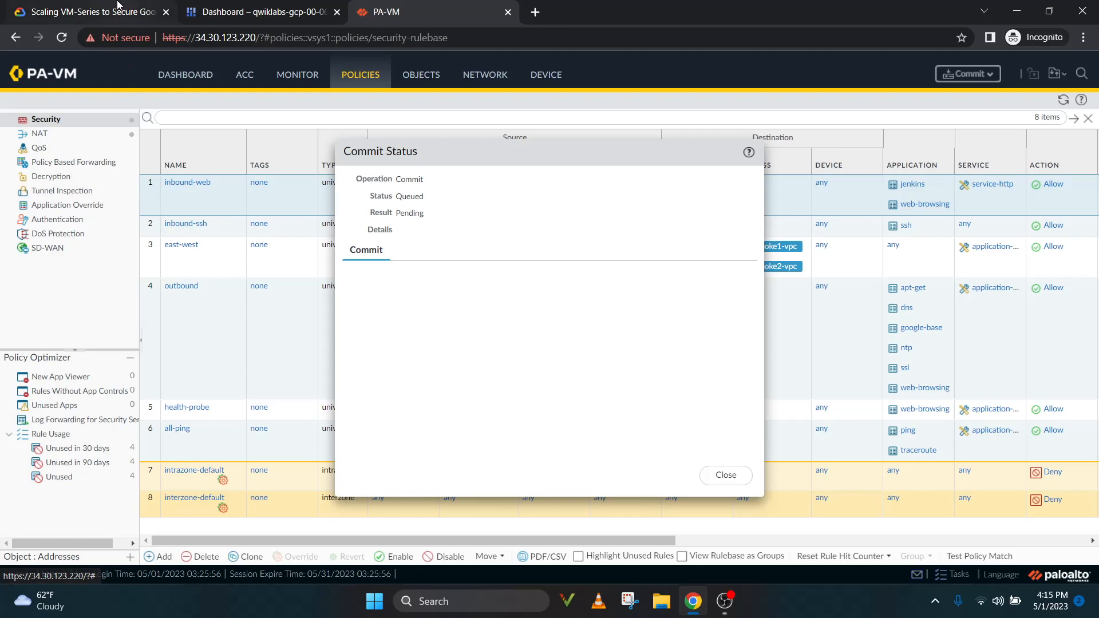
# - Read the lab's instruction on accessing the Jenkins service again, and check the firewall's commit status
pyautogui.click(118, 5)
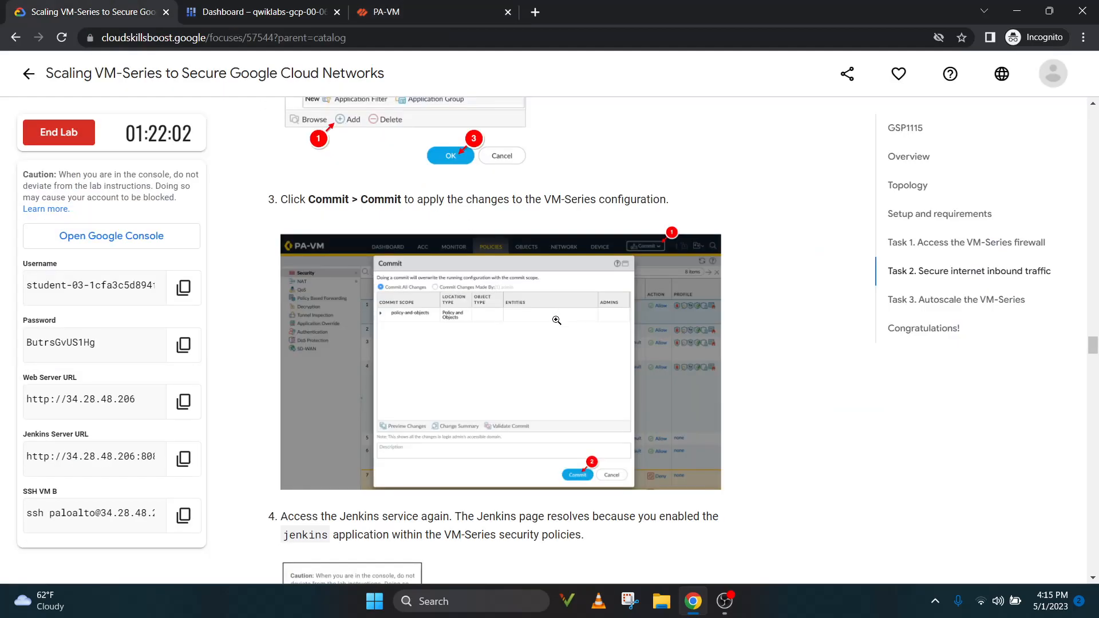
pyautogui.scroll(-5, 556, 320)
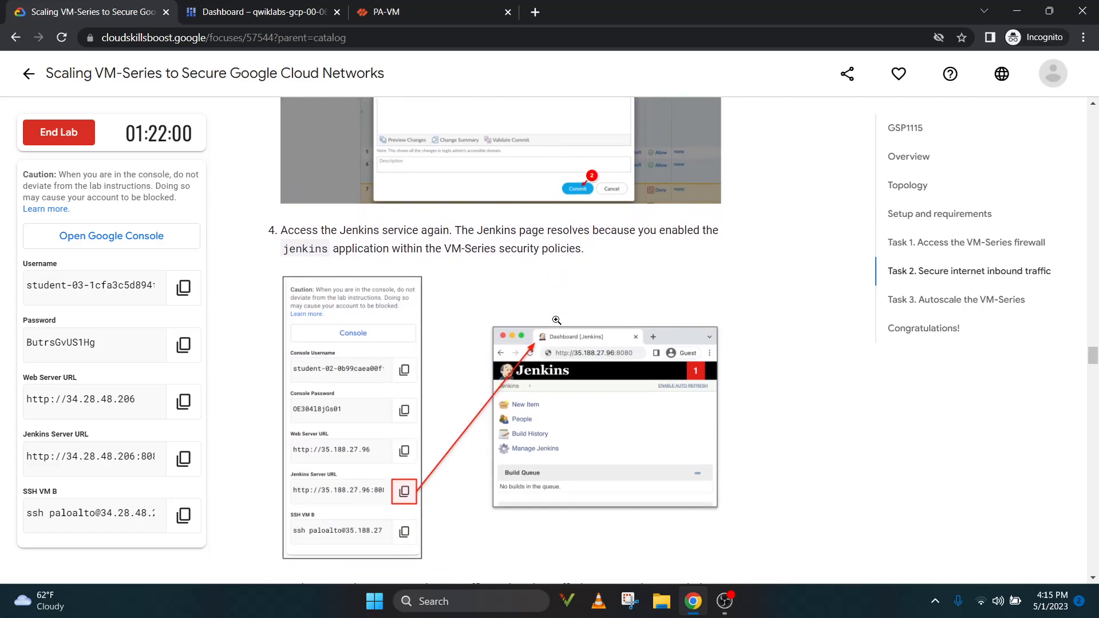
pyautogui.scroll(-4, 557, 321)
pyautogui.scroll(3, 557, 320)
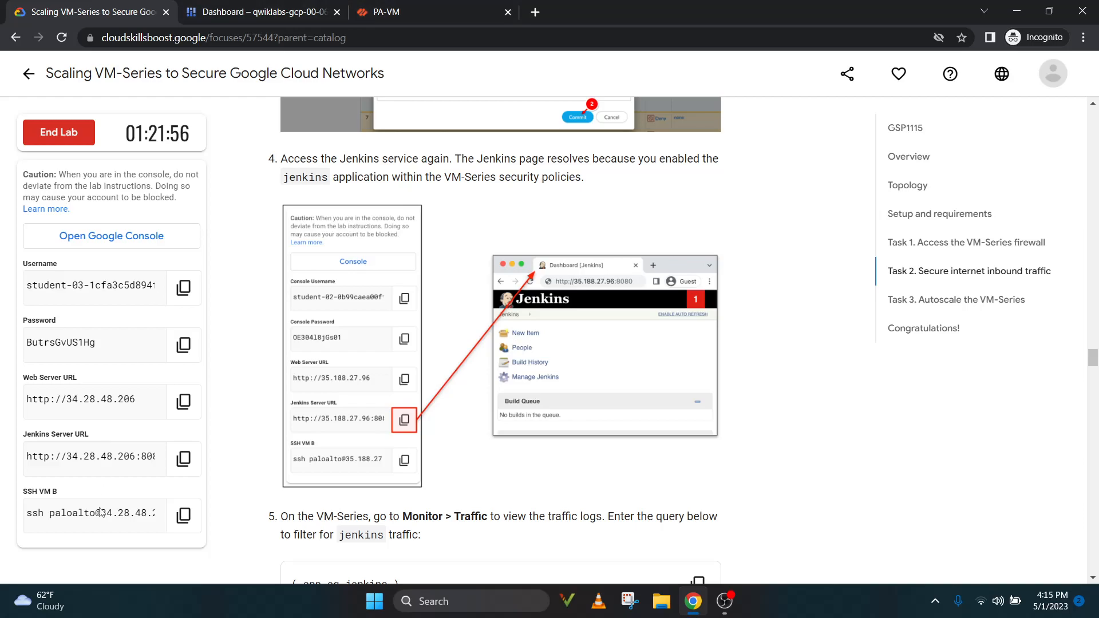
pyautogui.click(387, 7)
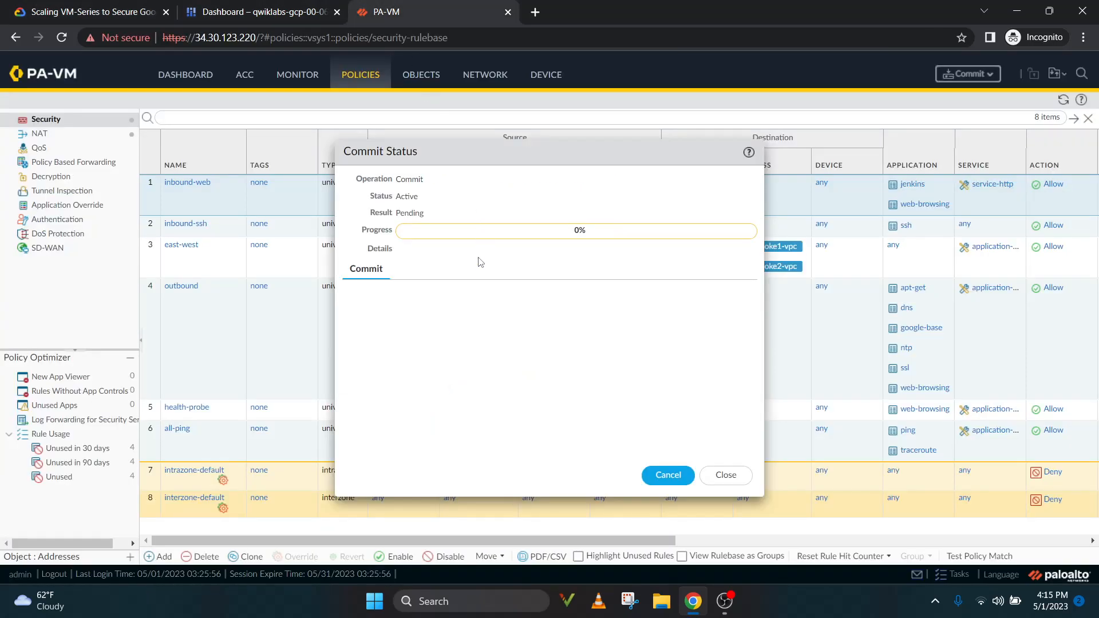
pyautogui.click(88, 6)
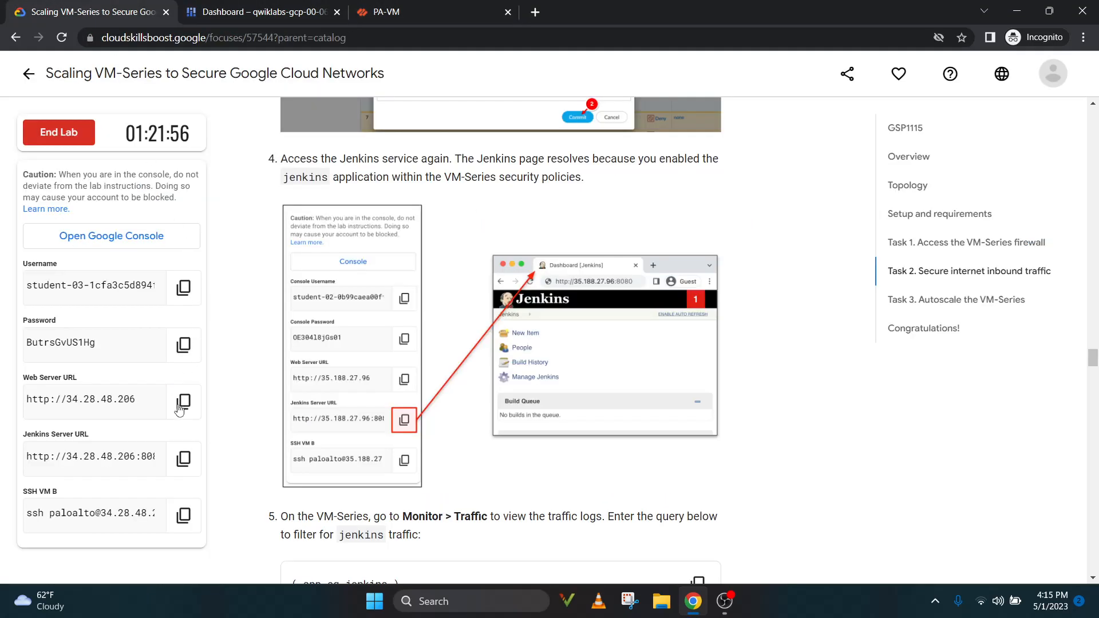
pyautogui.click(182, 460)
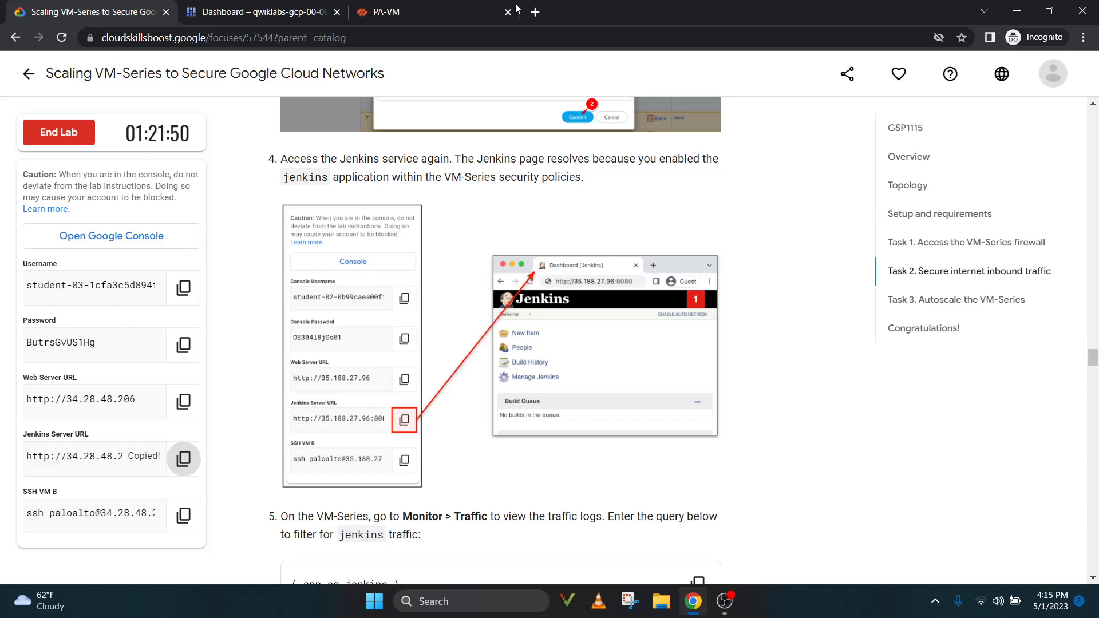
pyautogui.click(535, 12)
pyautogui.hotkey('ctrl', 'v')
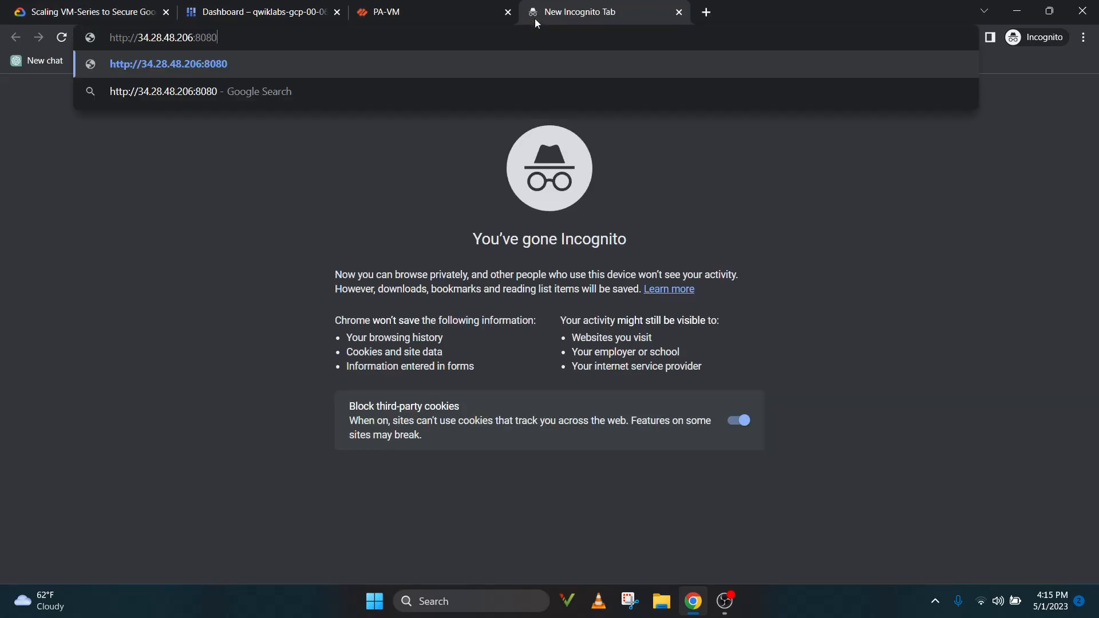
pyautogui.press('Return')
# - Check the firewall's commit progress and reload the Jenkins page in between
pyautogui.hotkey('ctrl', 'shift', 'Tab')
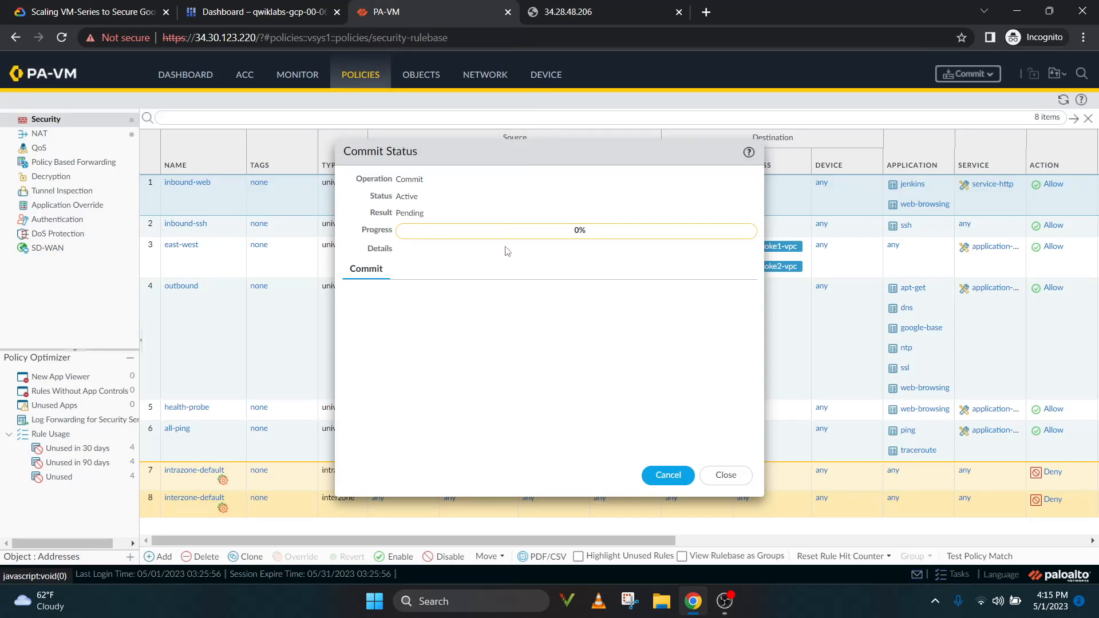
pyautogui.hotkey('ctrl', 'Tab')
pyautogui.click(55, 41)
pyautogui.click(375, 6)
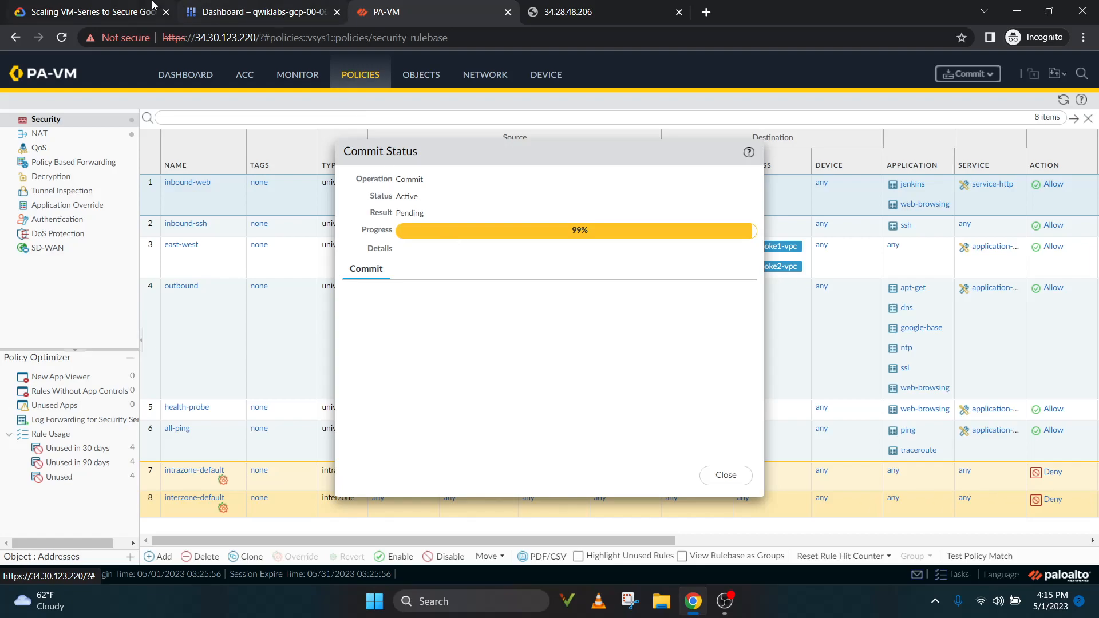
# - Recheck the firewall's commit status against the lab's Jenkins access instruction, and reload the Jenkins page at 34.28.48.206:8080
pyautogui.moveTo(7, 5)
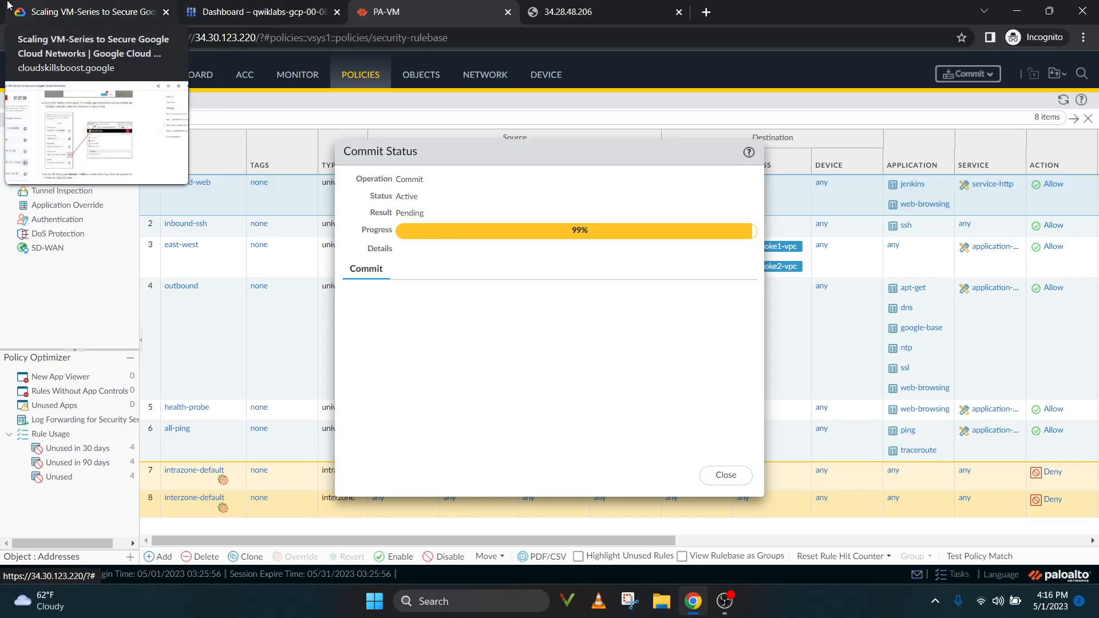
pyautogui.click(7, 6)
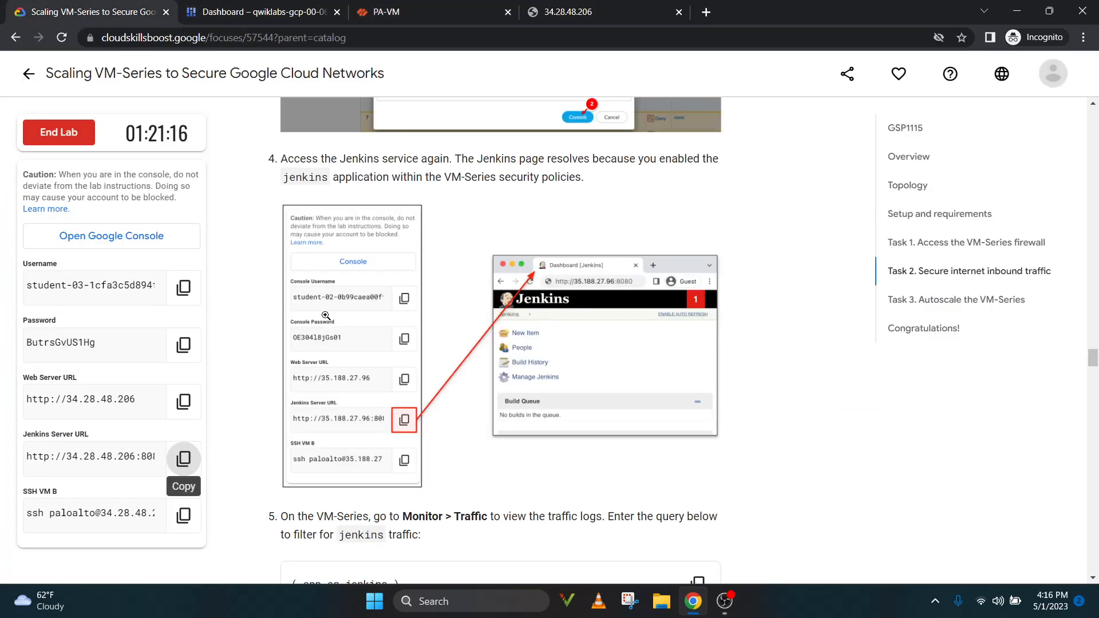
pyautogui.scroll(2, 394, 344)
pyautogui.scroll(-1, 394, 343)
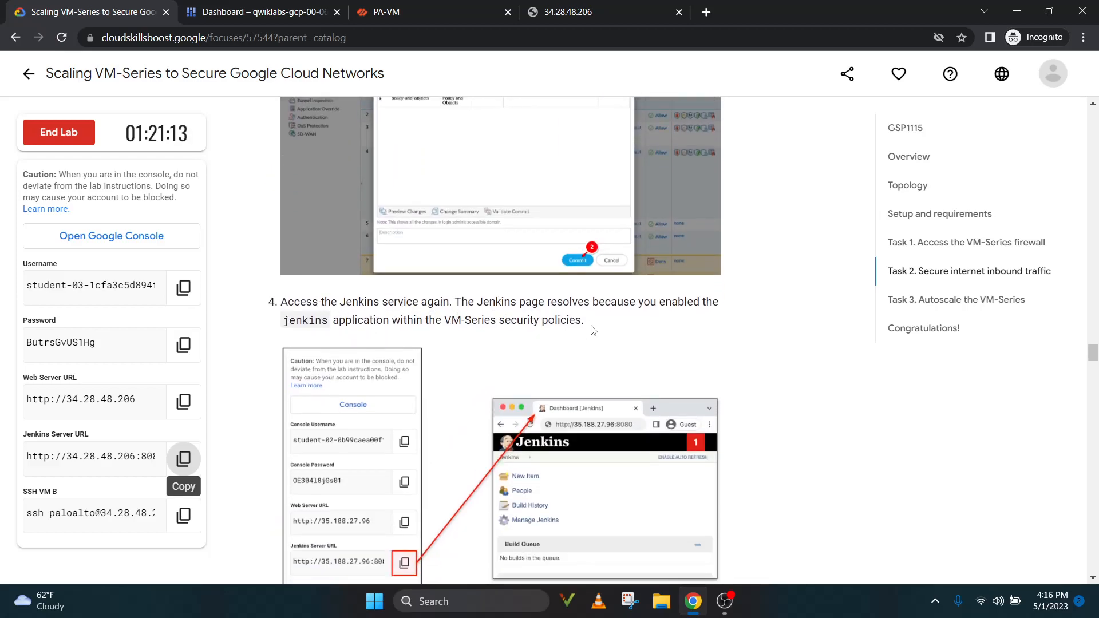
pyautogui.click(446, 7)
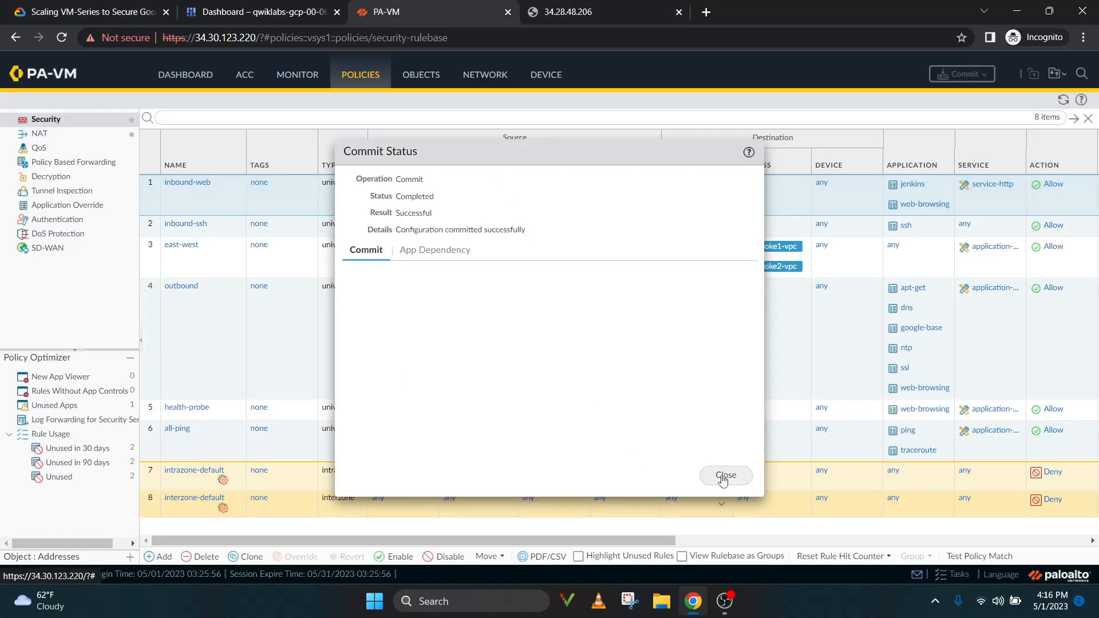
pyautogui.click(564, 11)
pyautogui.click(62, 40)
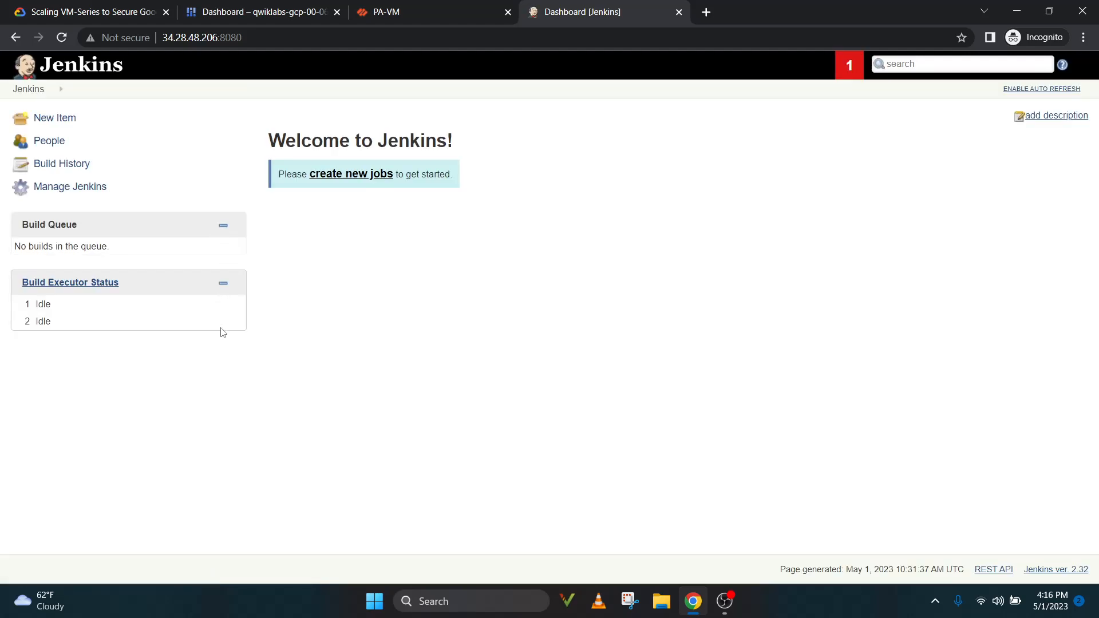
# - Compare the Jenkins dashboard with the lab screenshot, and read the instruction on filtering the traffic logs with ( app eq jenkins )
pyautogui.click(85, 7)
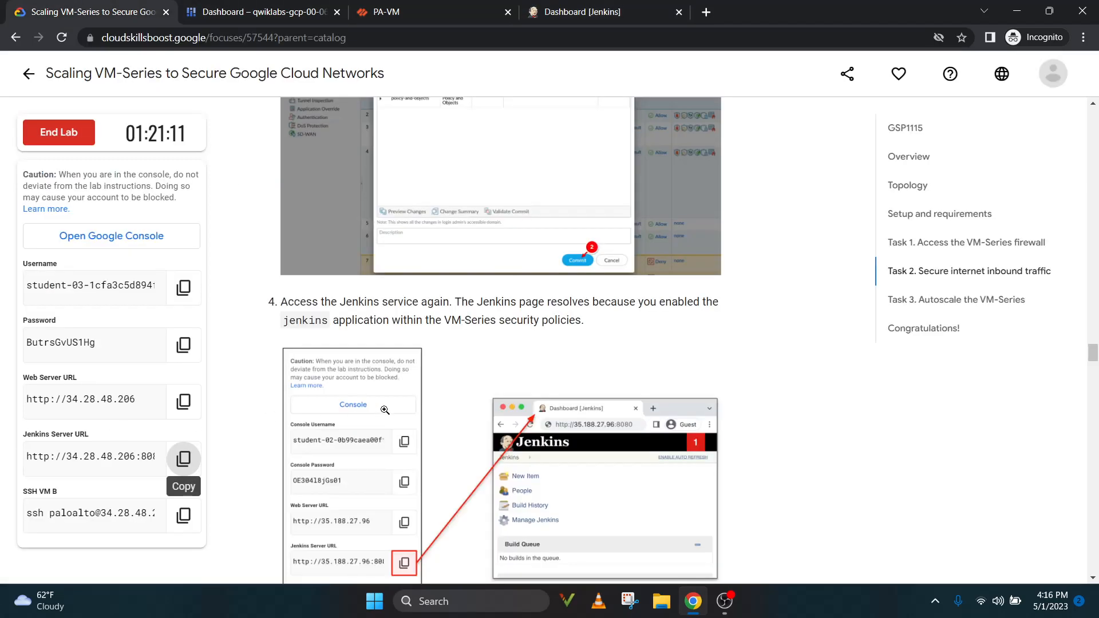
pyautogui.scroll(-5, 378, 413)
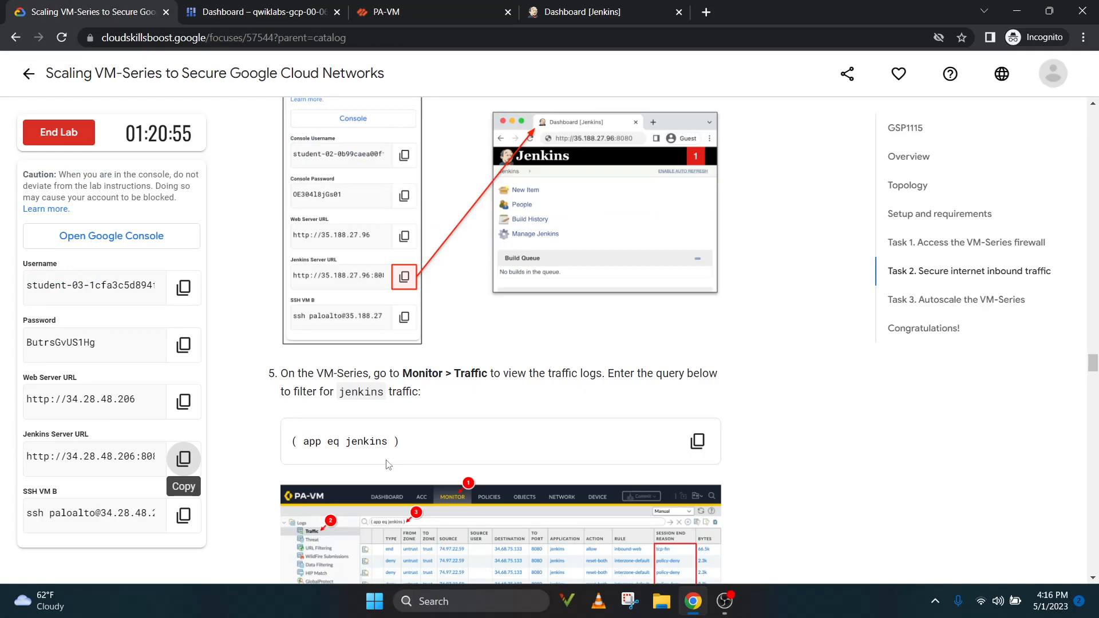
pyautogui.click(602, 6)
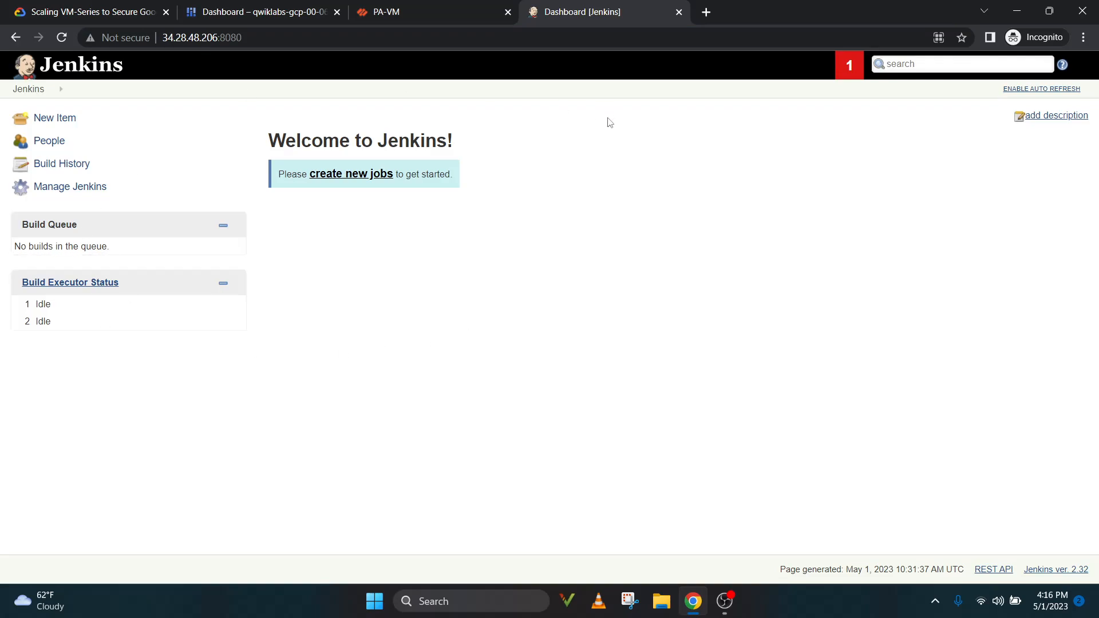
pyautogui.click(89, 8)
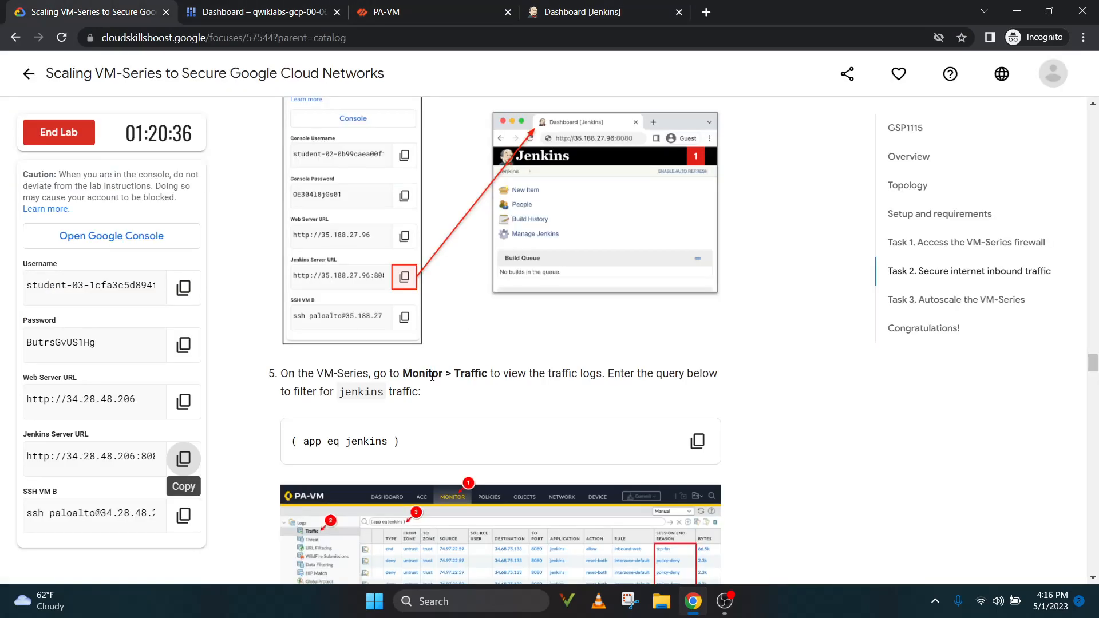
pyautogui.scroll(-2, 433, 425)
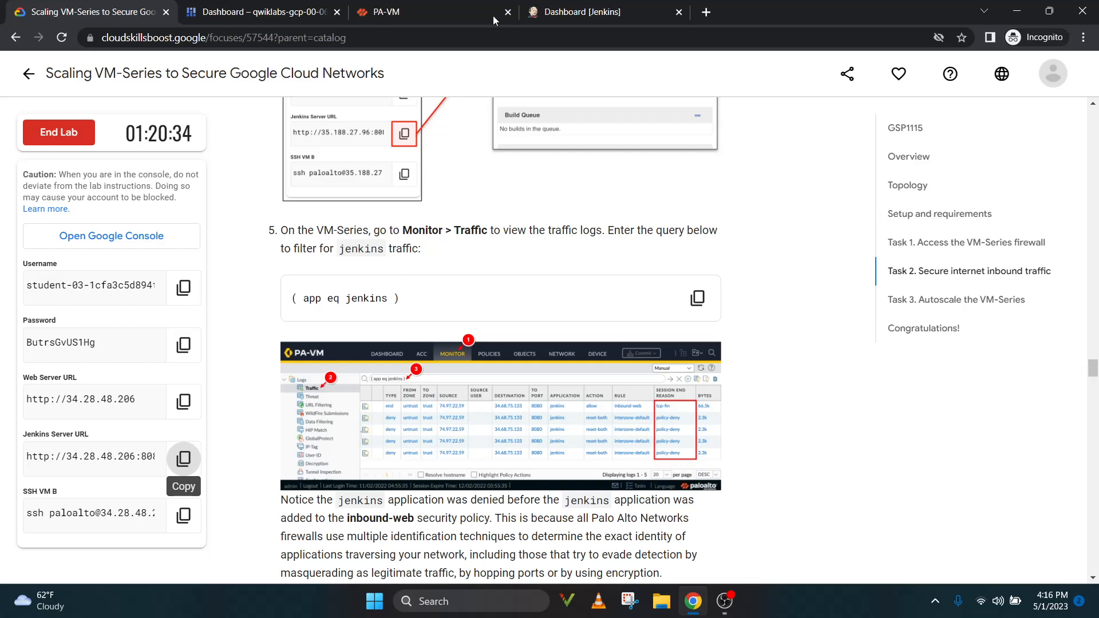
# - Dismiss the firewall's finished commit status and open its traffic logs, checking the lab's instruction in between
pyautogui.click(443, 13)
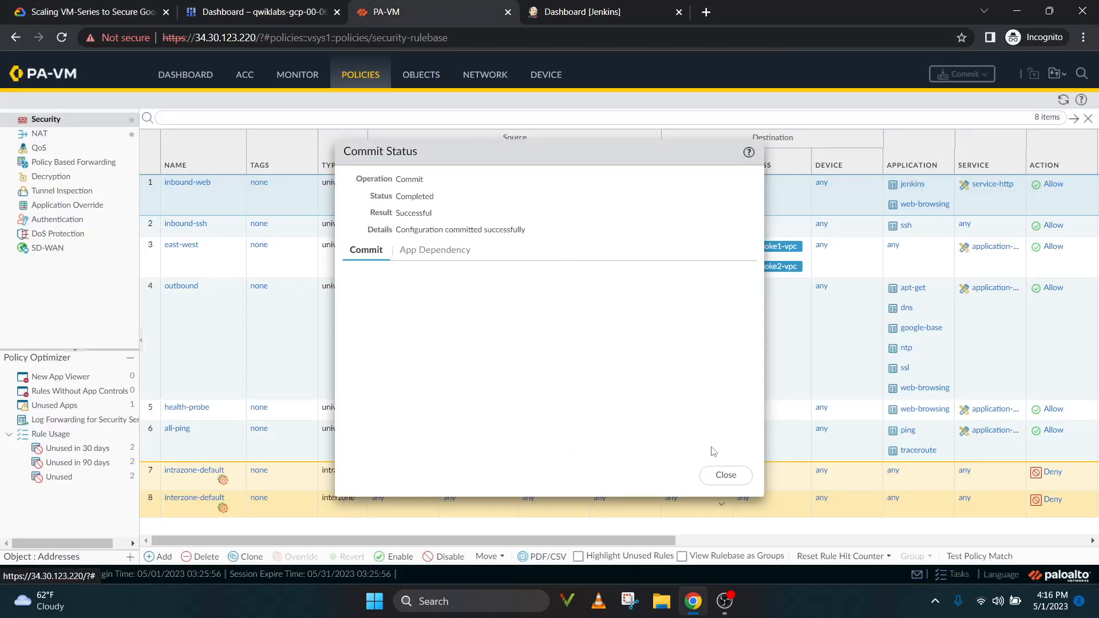
pyautogui.click(724, 475)
pyautogui.click(91, 11)
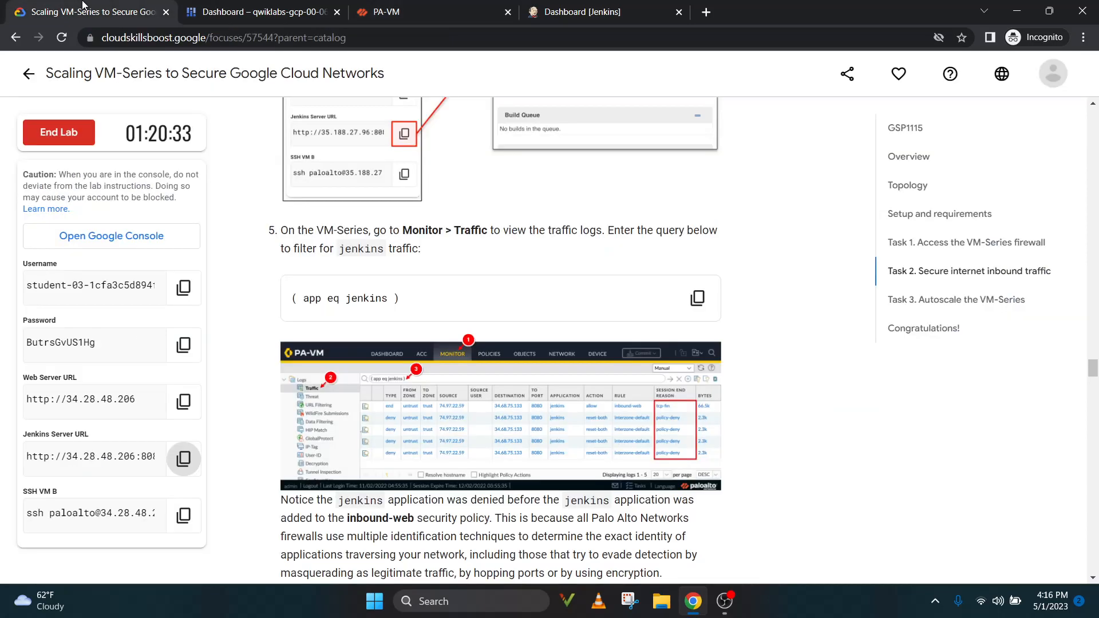
pyautogui.click(395, 11)
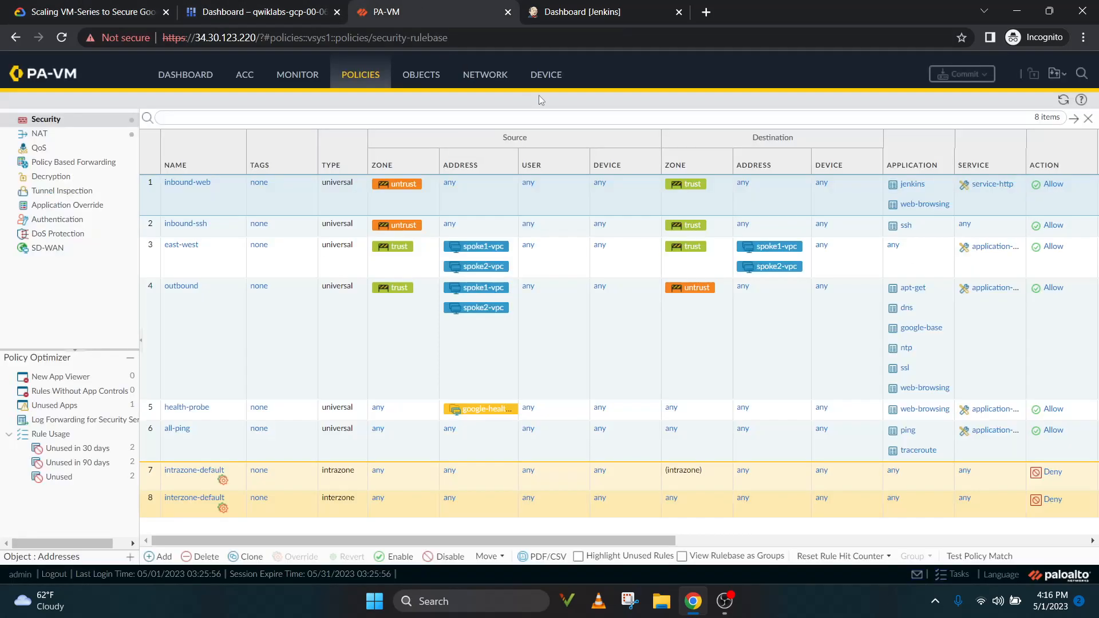
pyautogui.click(314, 85)
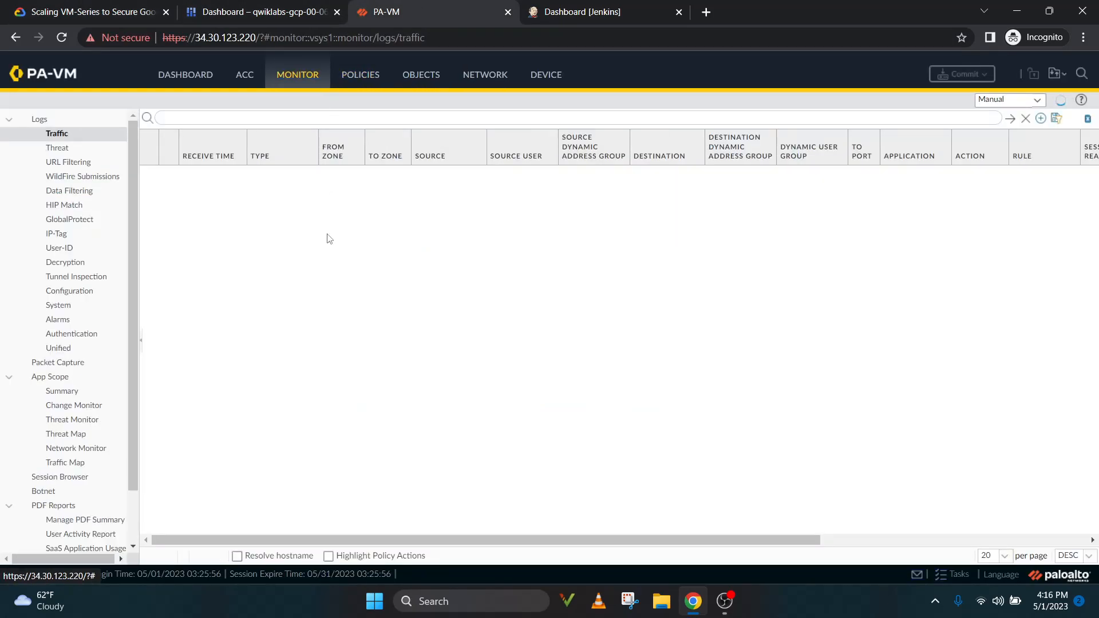
pyautogui.click(77, 5)
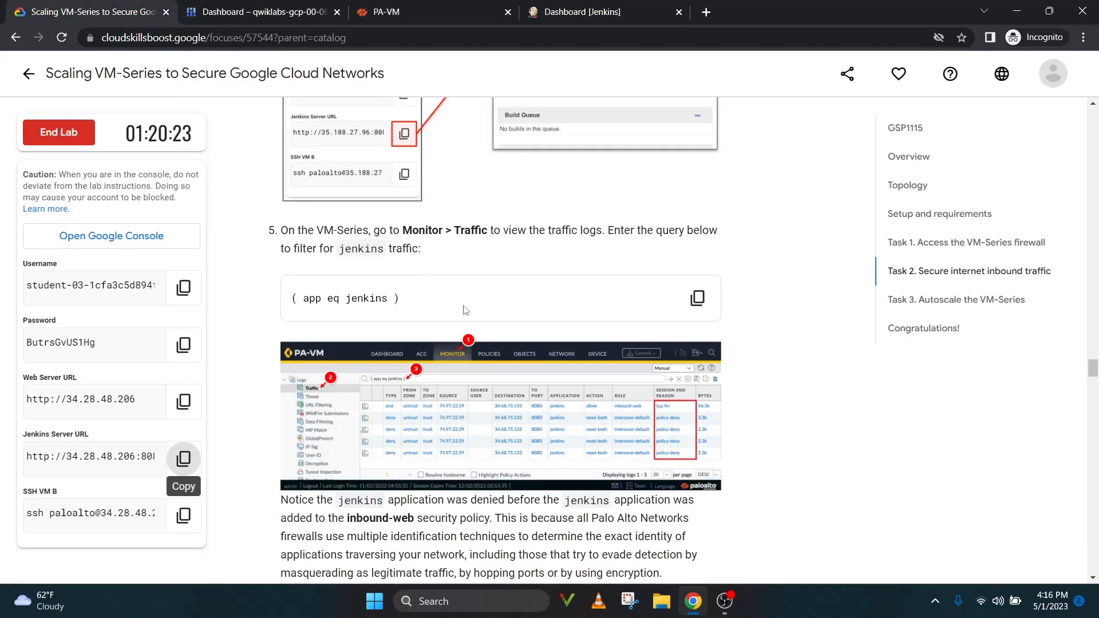
pyautogui.click(414, 9)
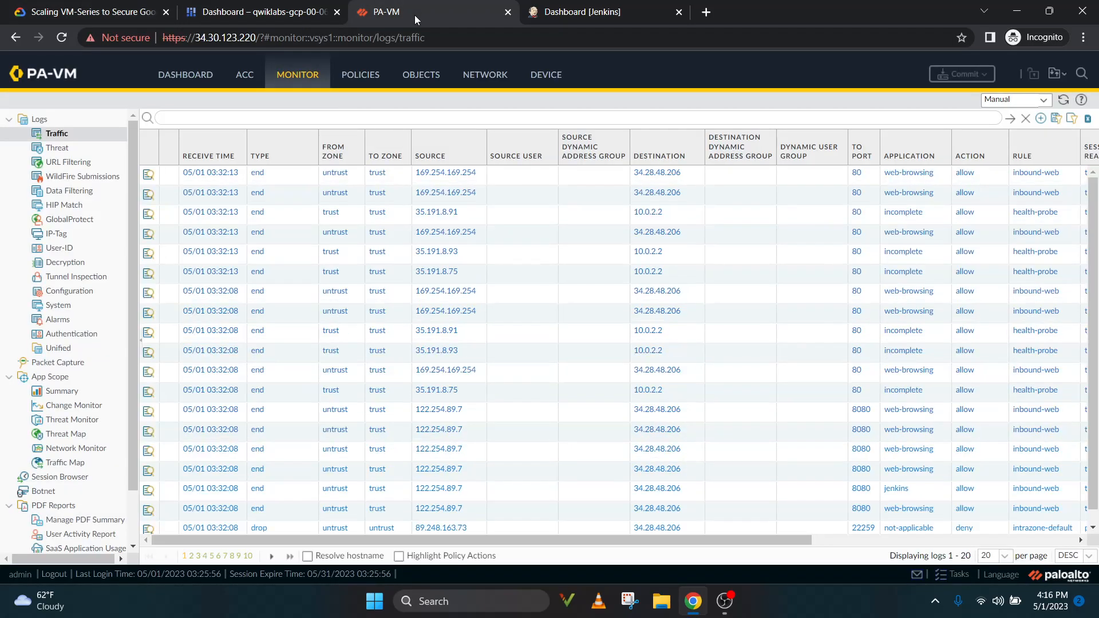
pyautogui.click(64, 134)
# - Copy the query ( app eq jenkins ) from the lab and enter it as the traffic log filter on the firewall
pyautogui.click(91, 10)
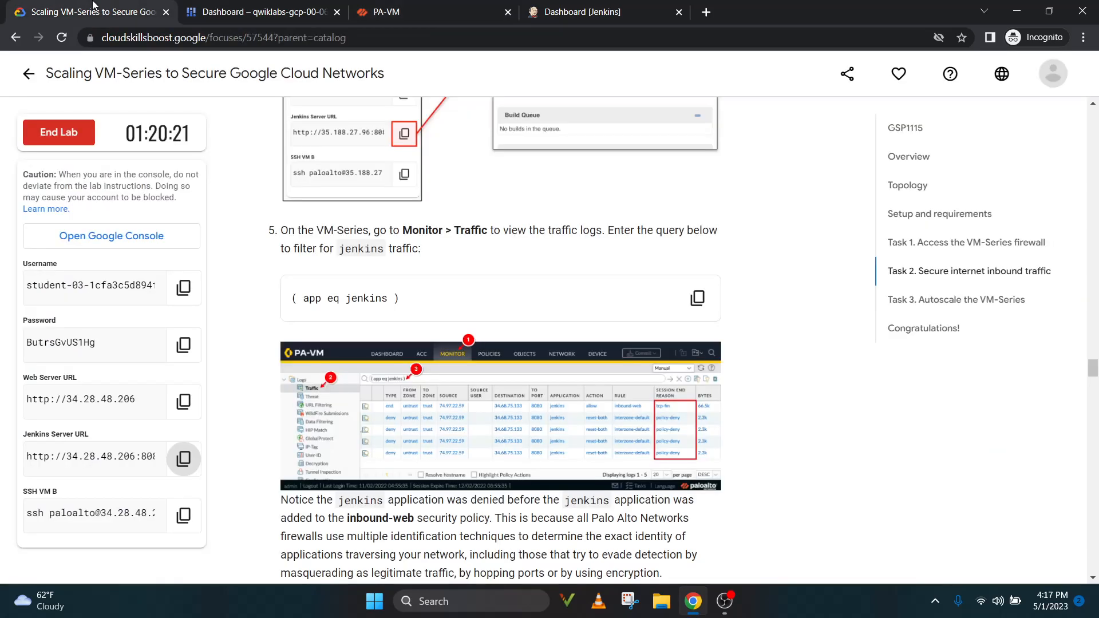
pyautogui.click(697, 301)
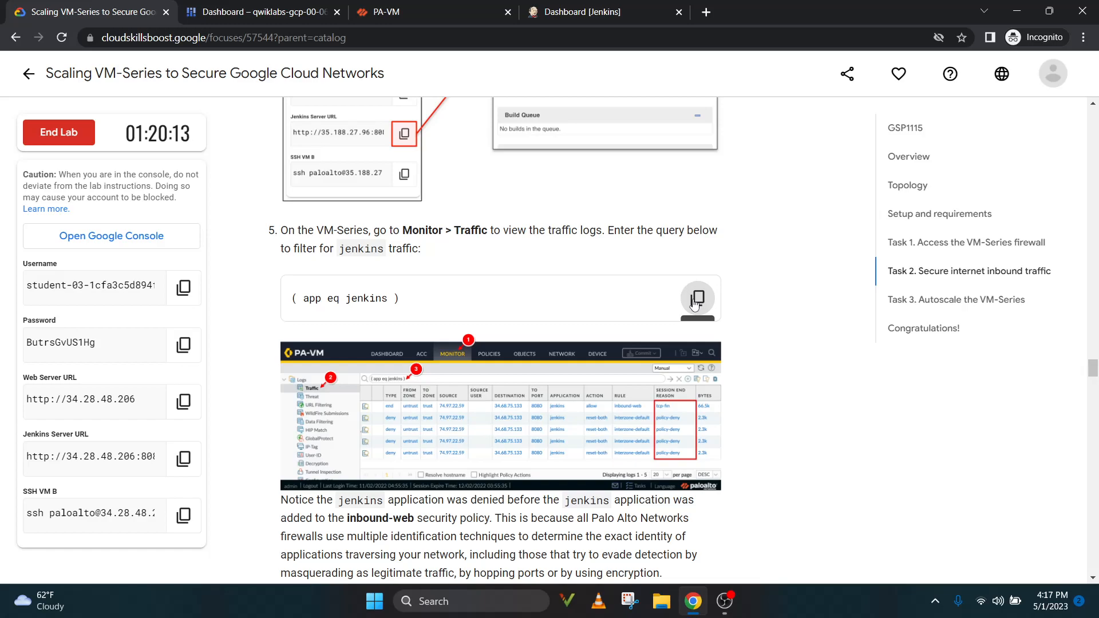
pyautogui.click(450, 7)
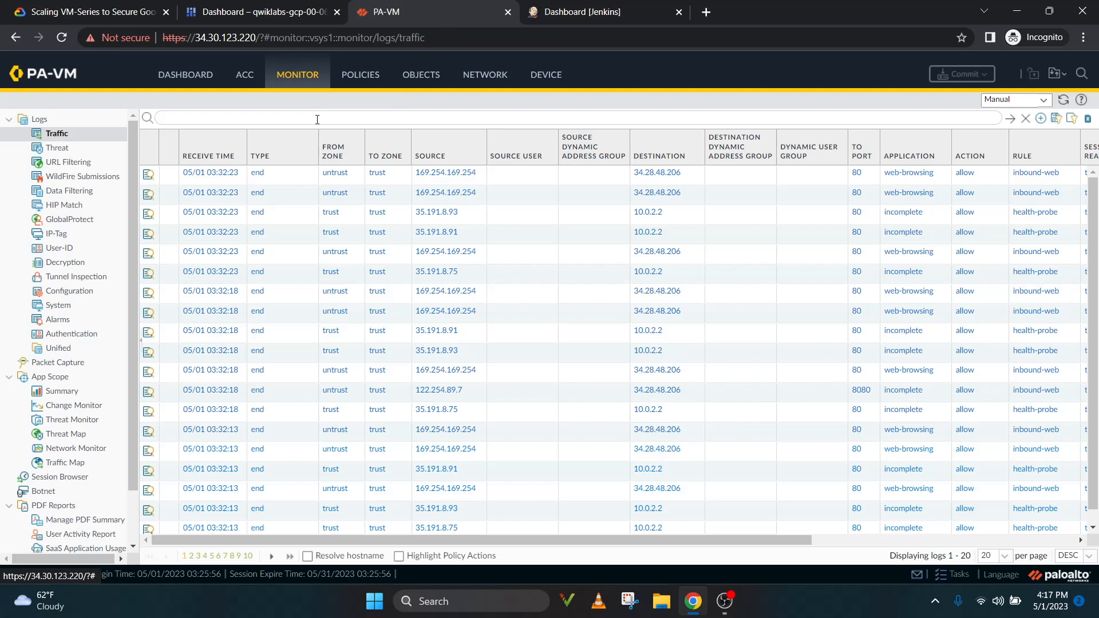
pyautogui.hotkey('ctrl', 'v')
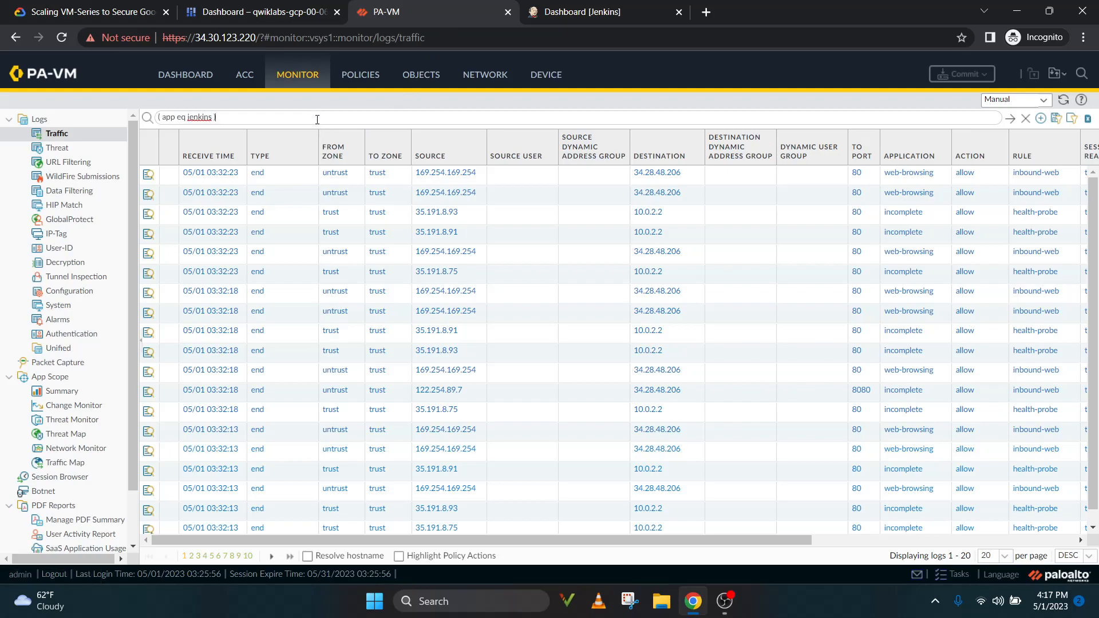
# - Check the lab's enlarged example of the filtered traffic logs, and apply the ( app eq jenkins ) filter on the firewall
pyautogui.click(77, 8)
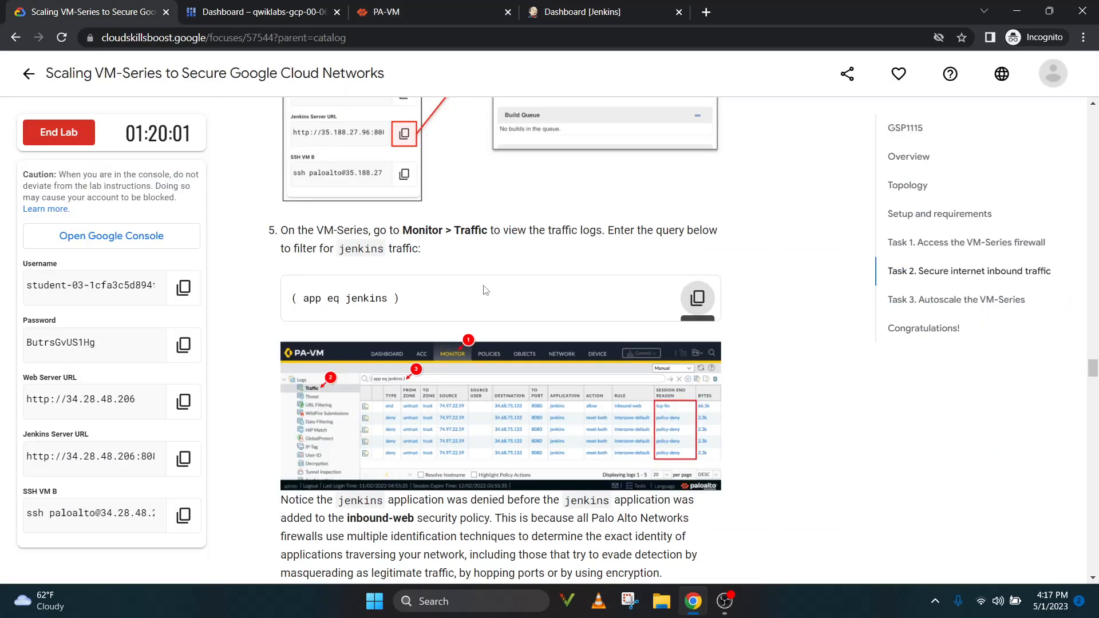
pyautogui.scroll(-2, 485, 289)
pyautogui.click(437, 279)
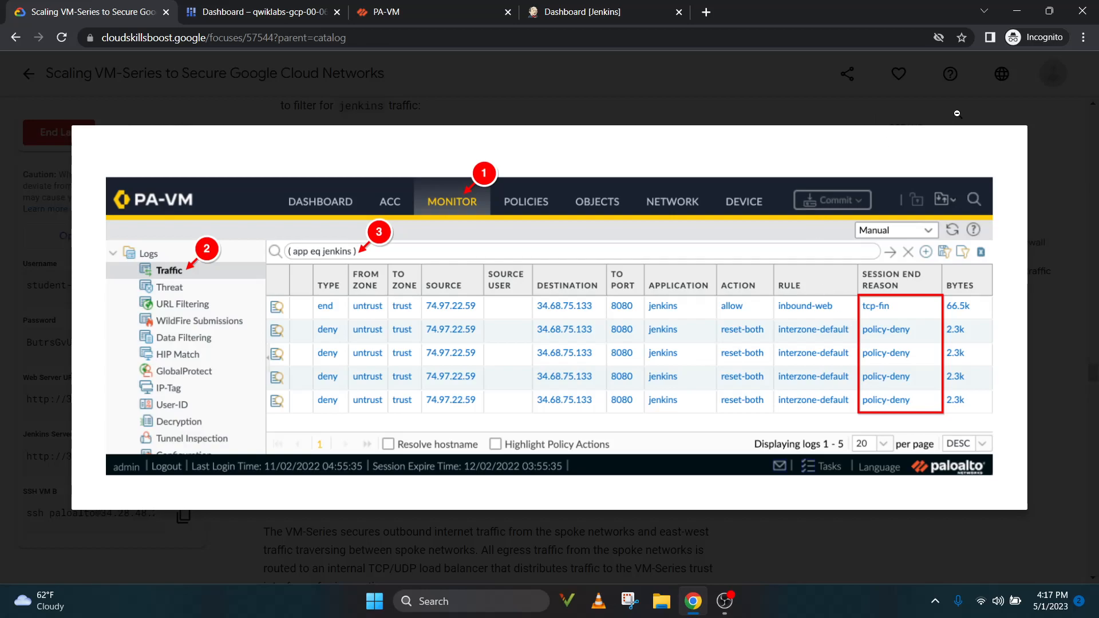
pyautogui.click(820, 215)
pyautogui.scroll(-1, 429, 361)
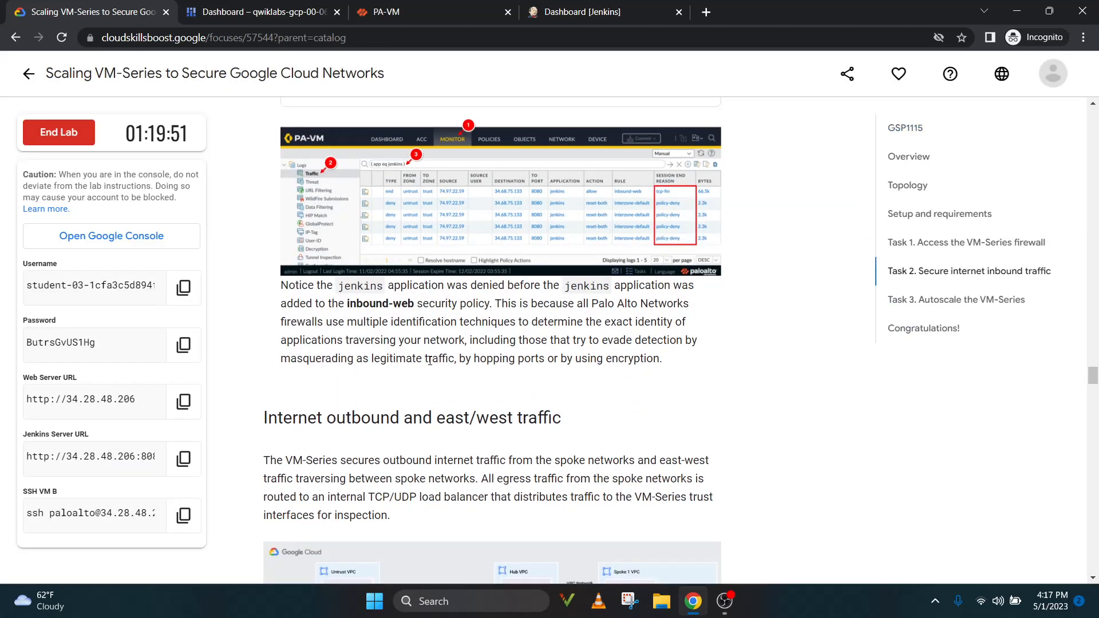
pyautogui.click(439, 8)
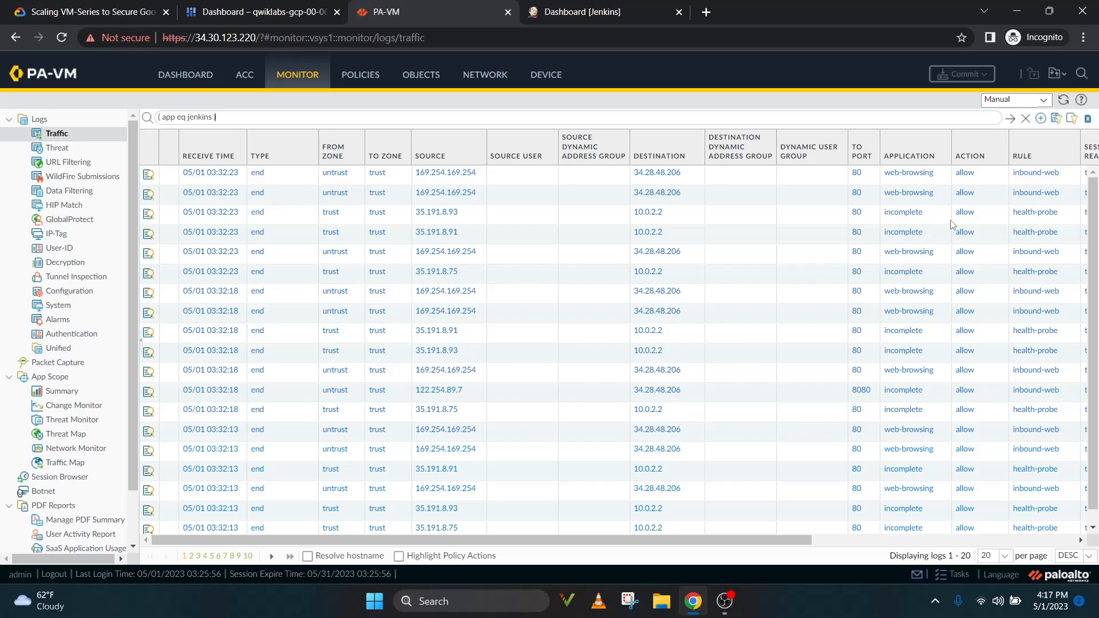
pyautogui.click(252, 115)
pyautogui.press('Return')
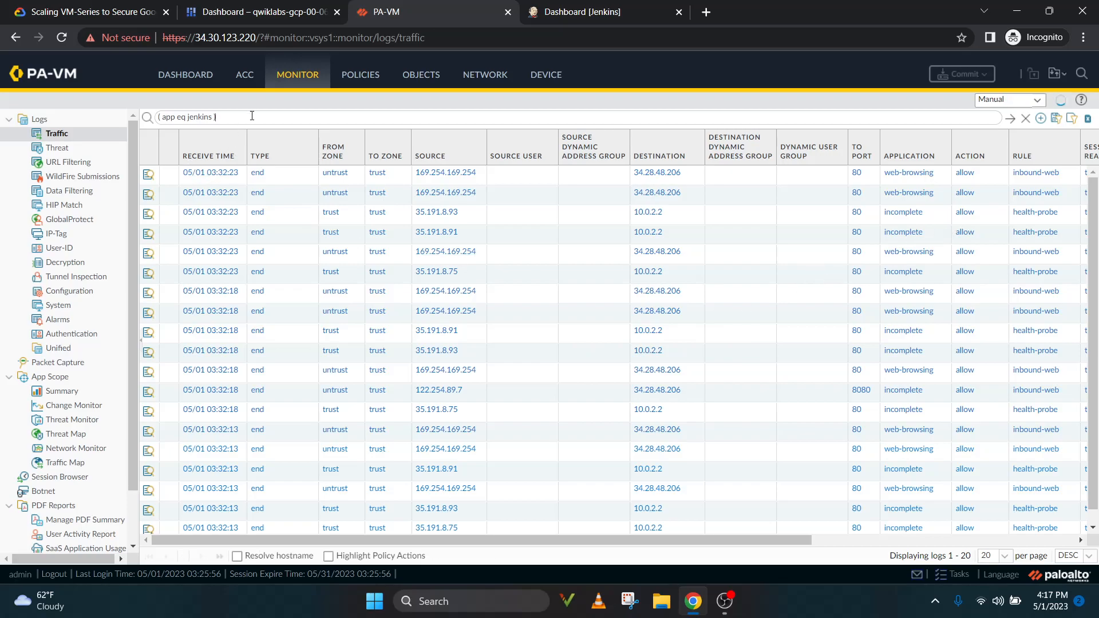
# - Skim the lab's Internet outbound and east/west traffic section, and examine the session end reasons in the filtered jenkins traffic logs
pyautogui.click(152, 8)
pyautogui.scroll(-10, 497, 345)
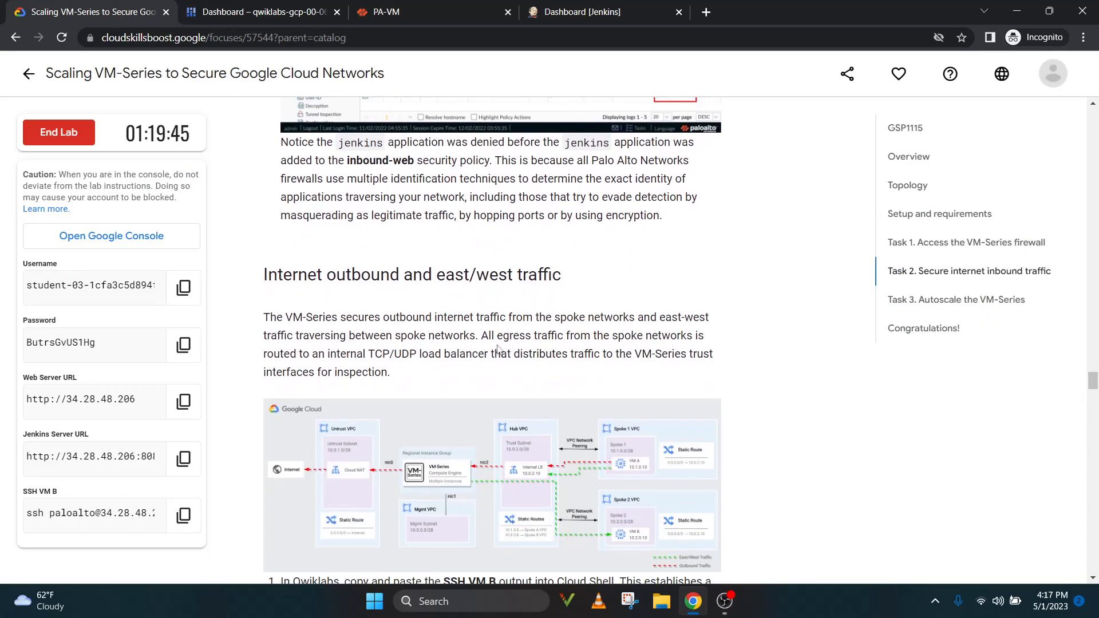
pyautogui.scroll(-3, 498, 346)
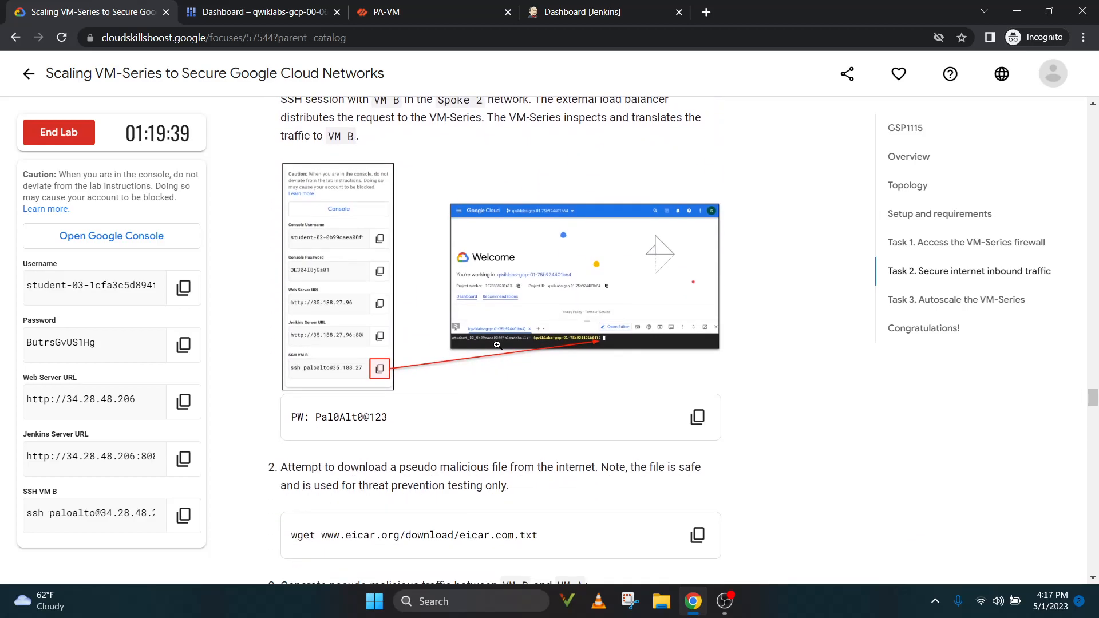
pyautogui.scroll(5, 497, 346)
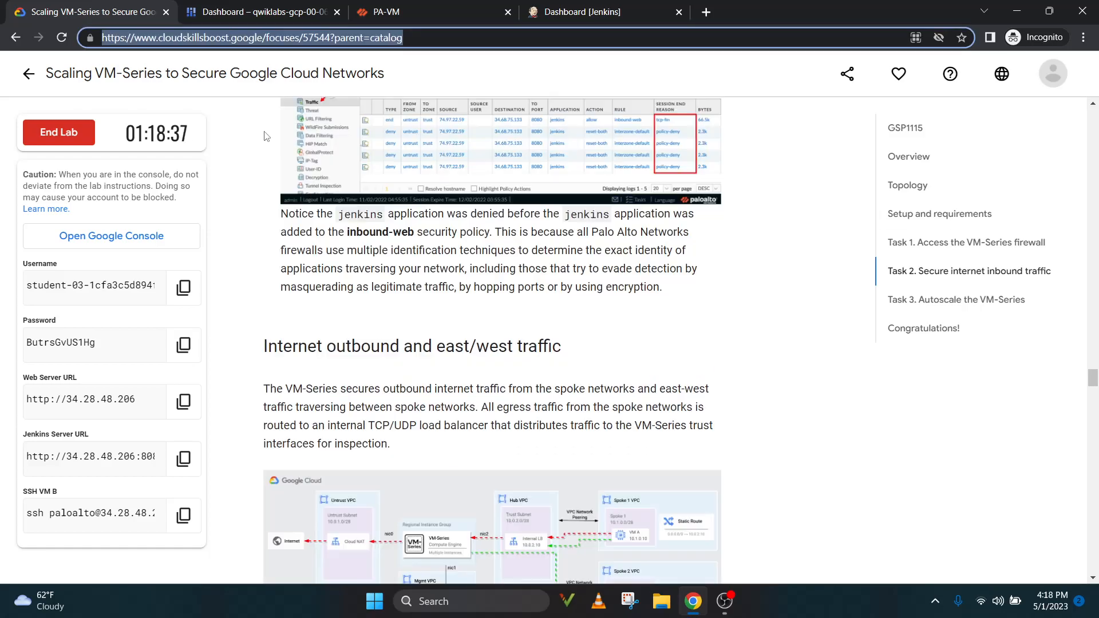
pyautogui.scroll(3, 383, 254)
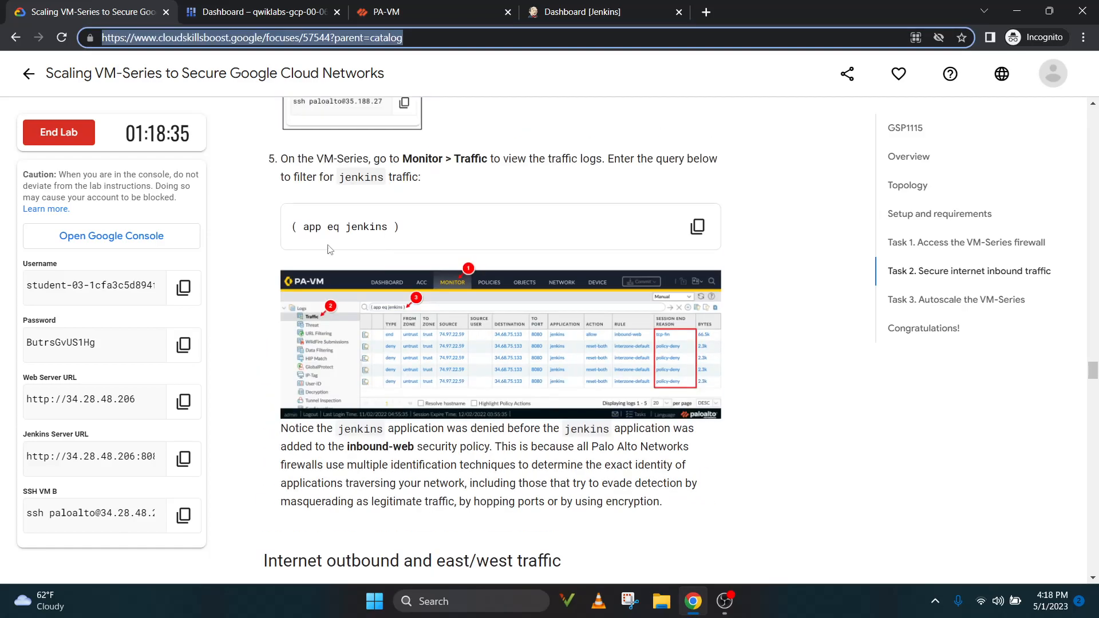
pyautogui.click(414, 7)
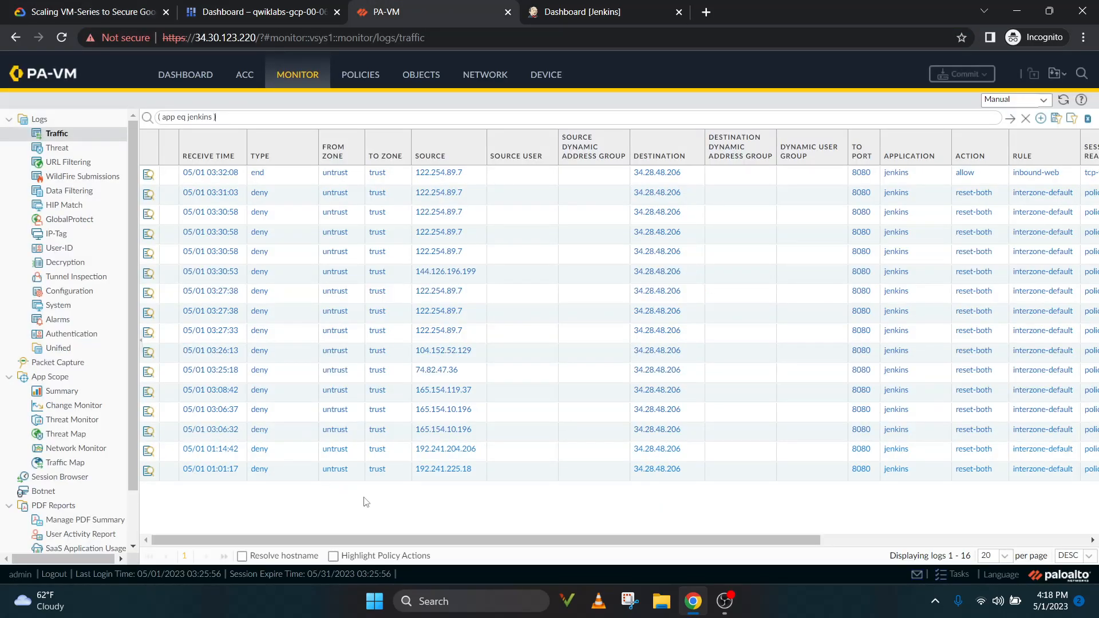
pyautogui.moveTo(441, 538); pyautogui.dragTo(605, 539)
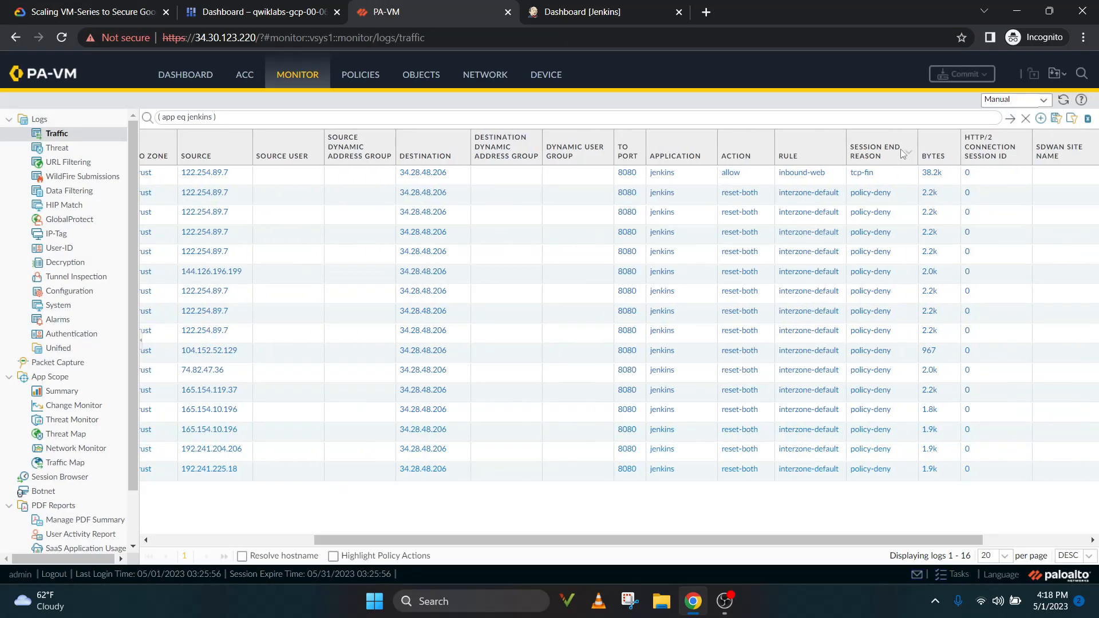
pyautogui.click(52, 7)
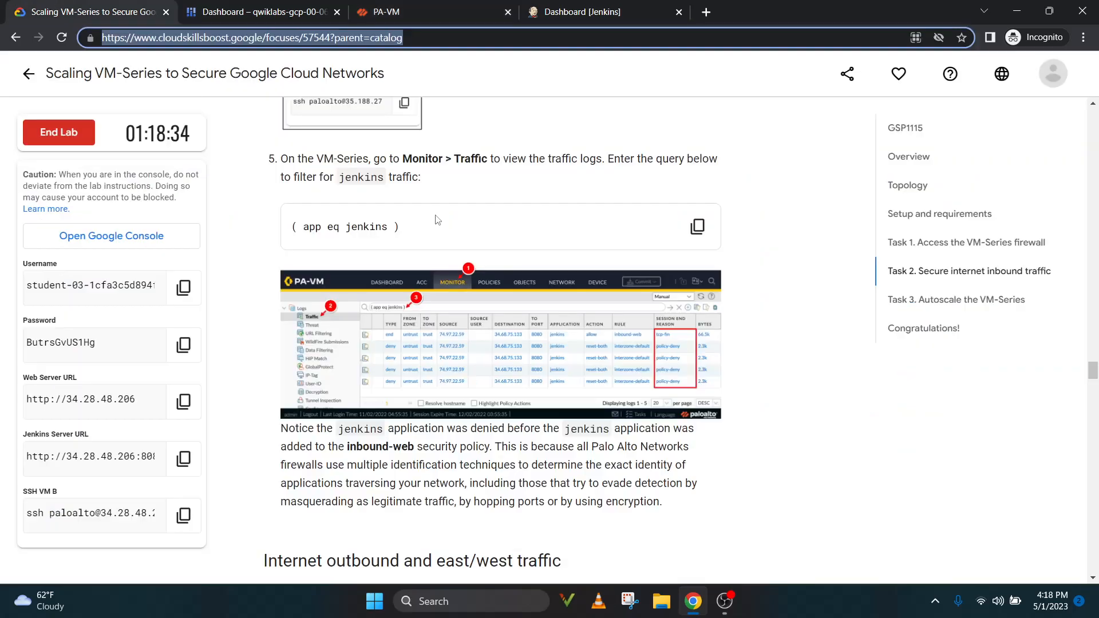
pyautogui.scroll(-5, 518, 275)
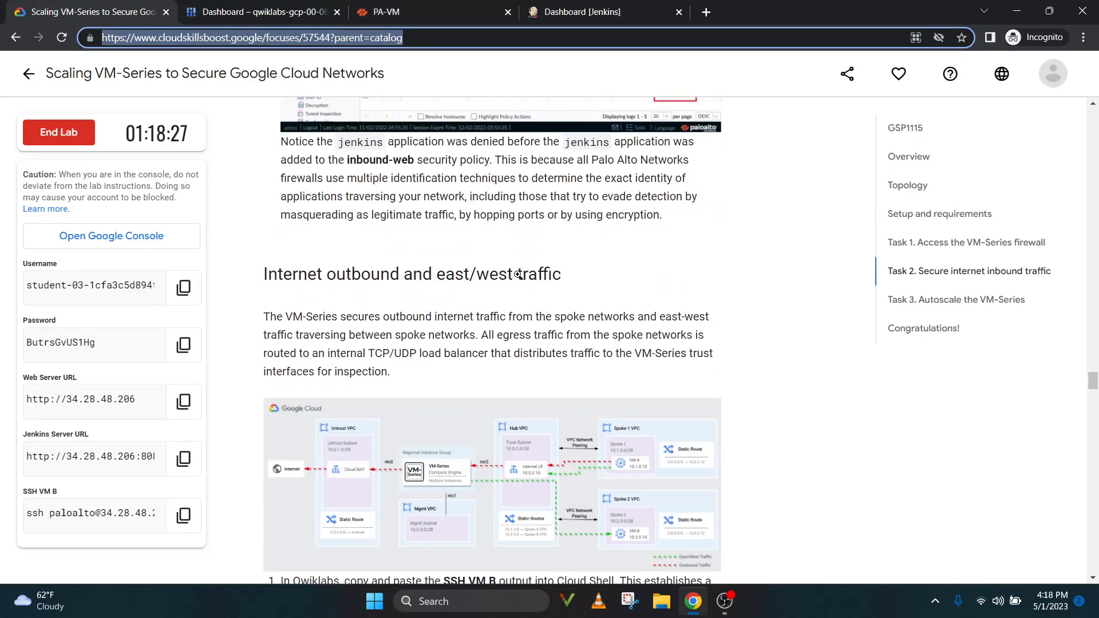
pyautogui.scroll(-4, 518, 275)
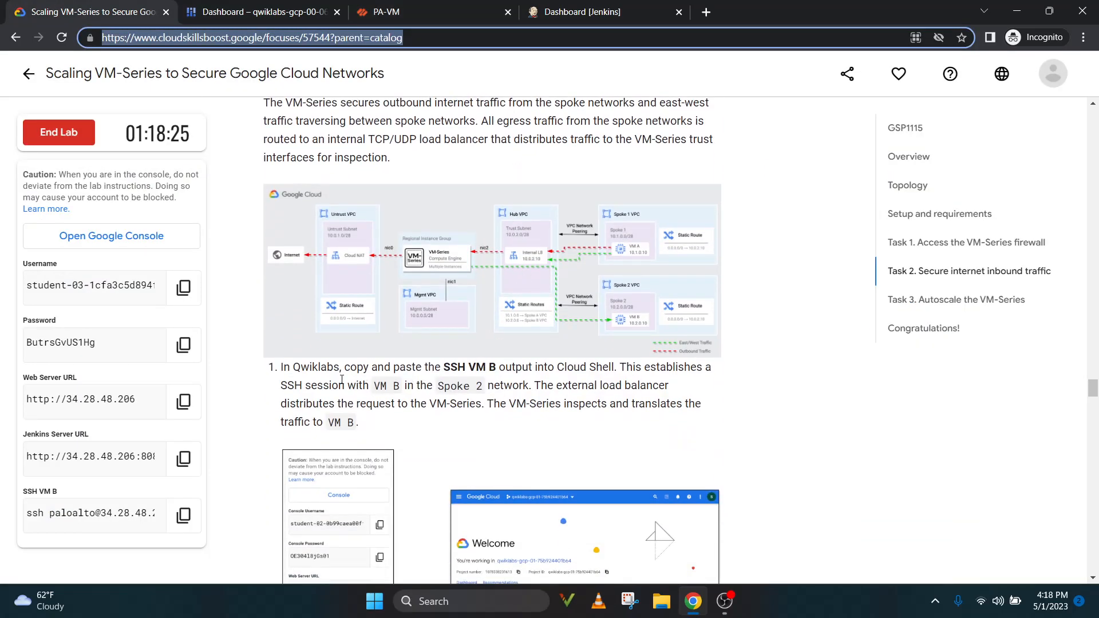
pyautogui.click(183, 515)
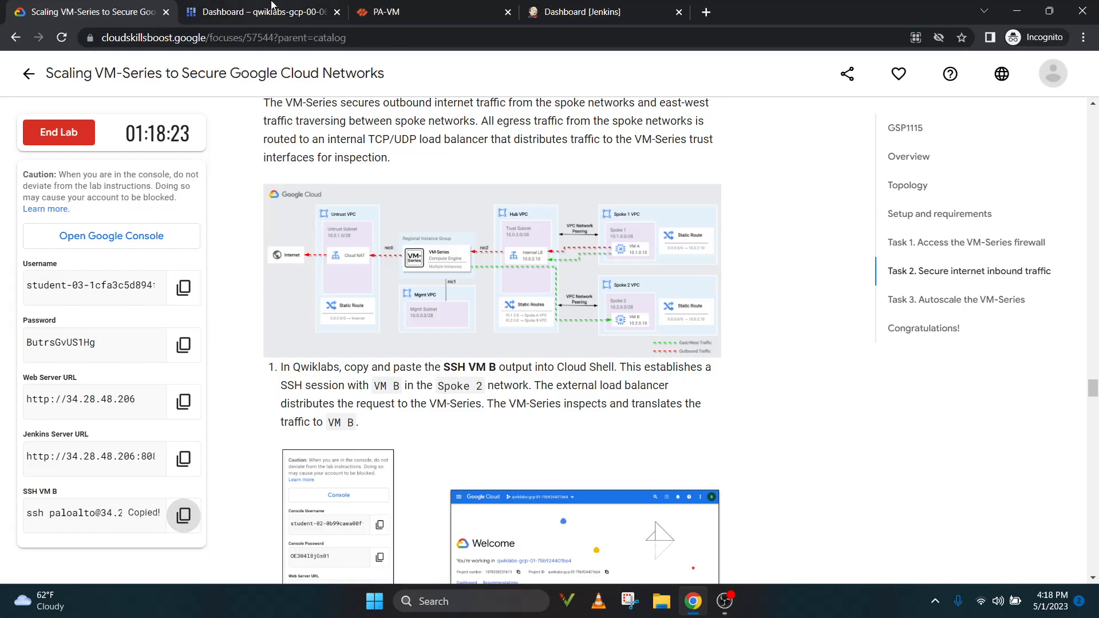
pyautogui.click(286, 12)
pyautogui.hotkey('ctrl', 'v')
pyautogui.press('Return')
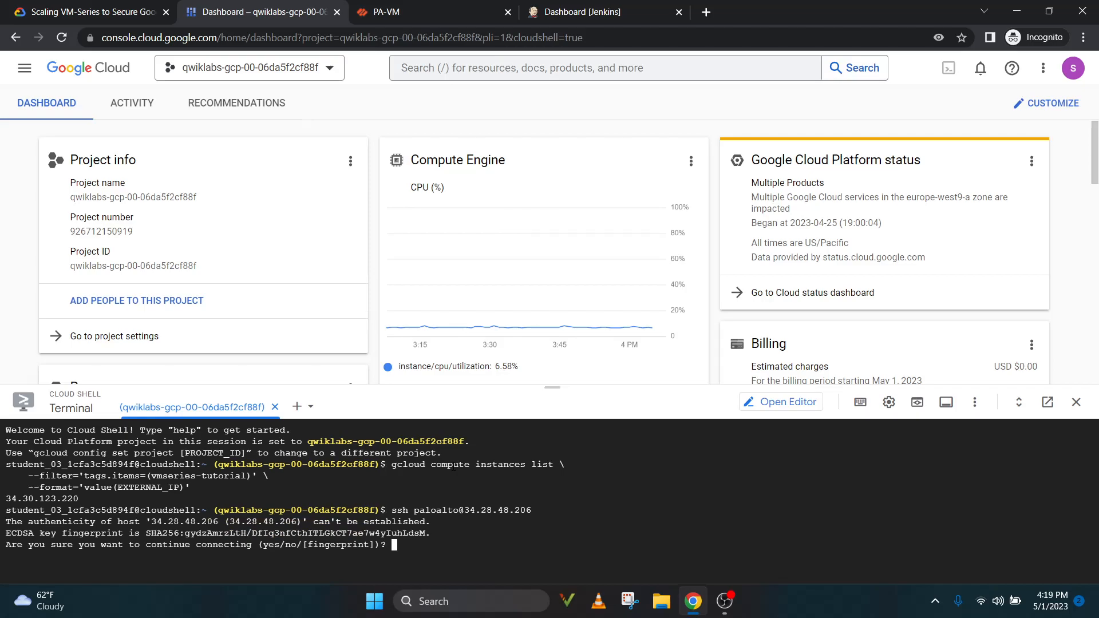
# - Copy the VM B password from the lab, accept the SSH host key with yes, and log in with the account password
pyautogui.click(79, 7)
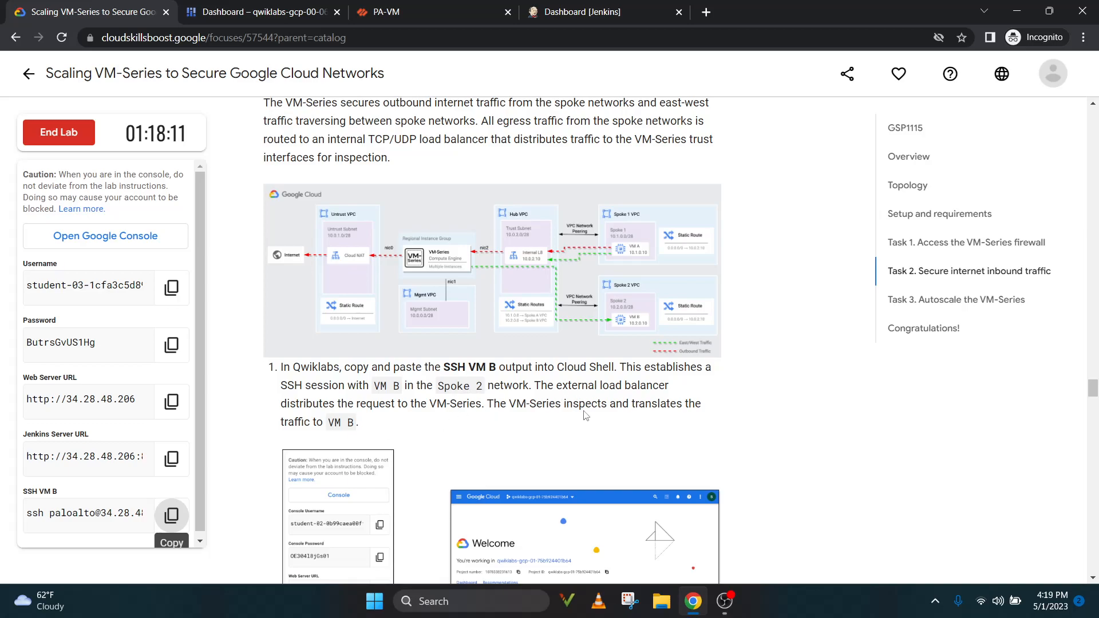
pyautogui.scroll(-5, 583, 415)
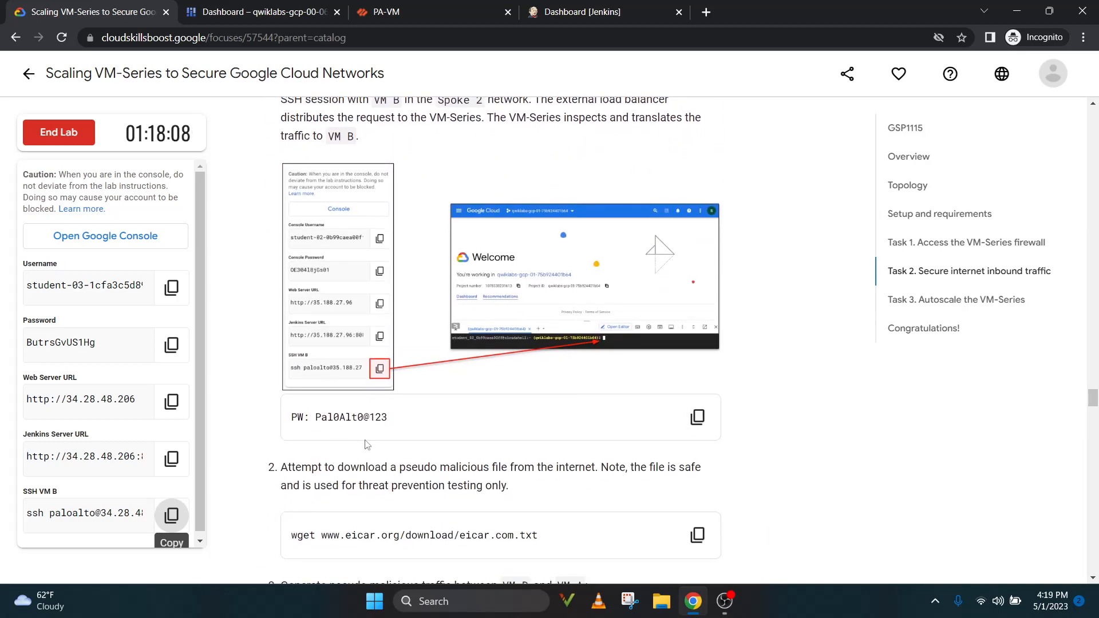
pyautogui.moveTo(317, 418); pyautogui.dragTo(399, 424)
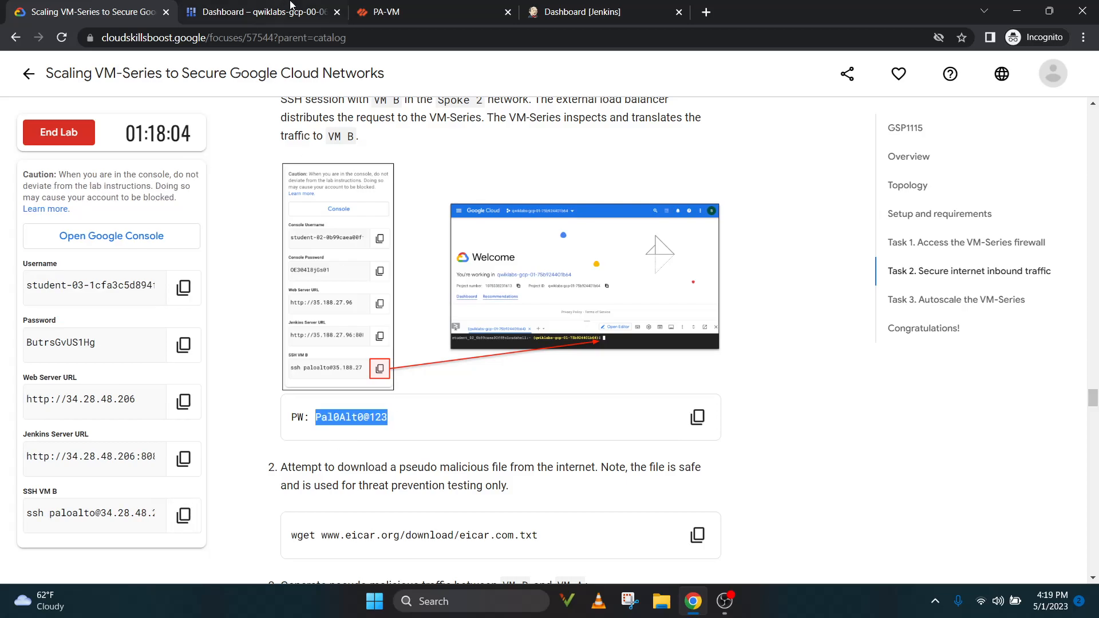
pyautogui.click(309, 11)
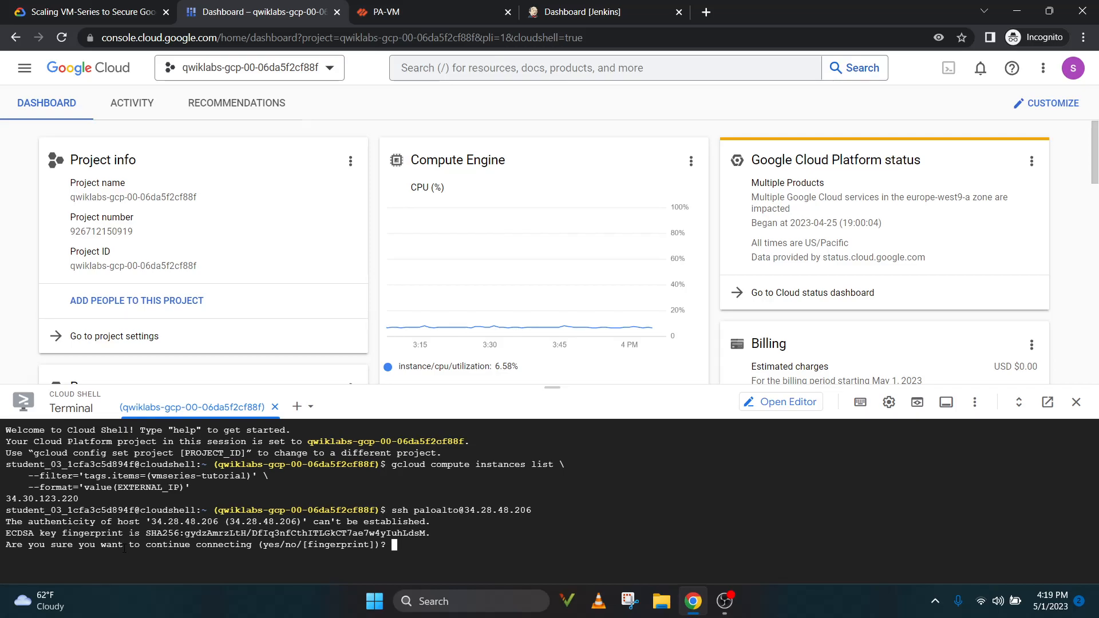
pyautogui.hotkey('ctrl', 'v')
pyautogui.press('Return')
pyautogui.write('yes')
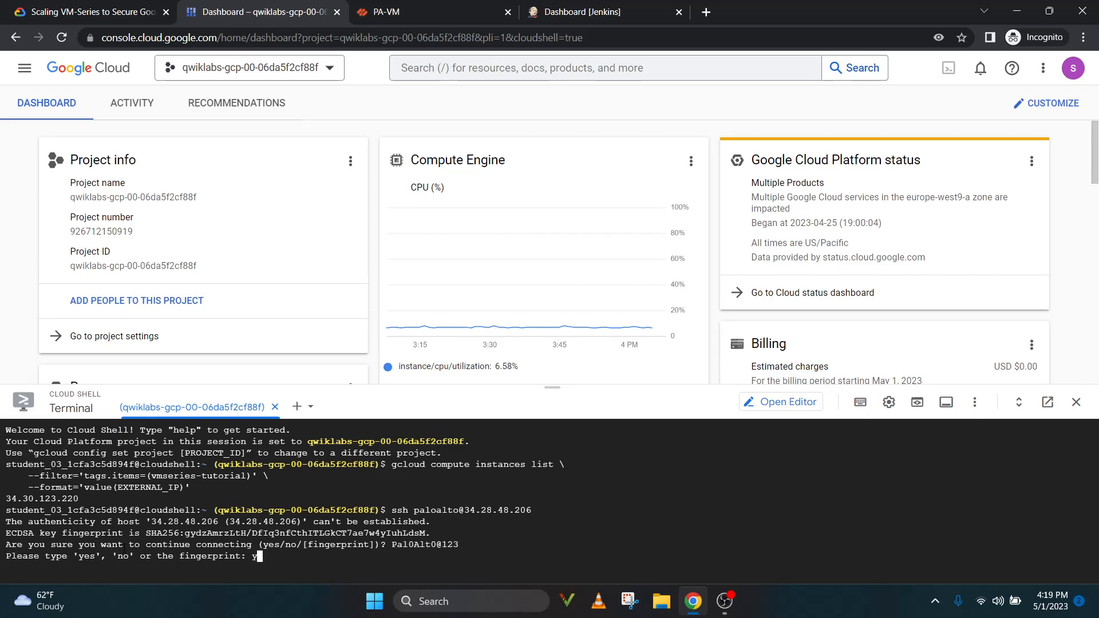
pyautogui.press('Return')
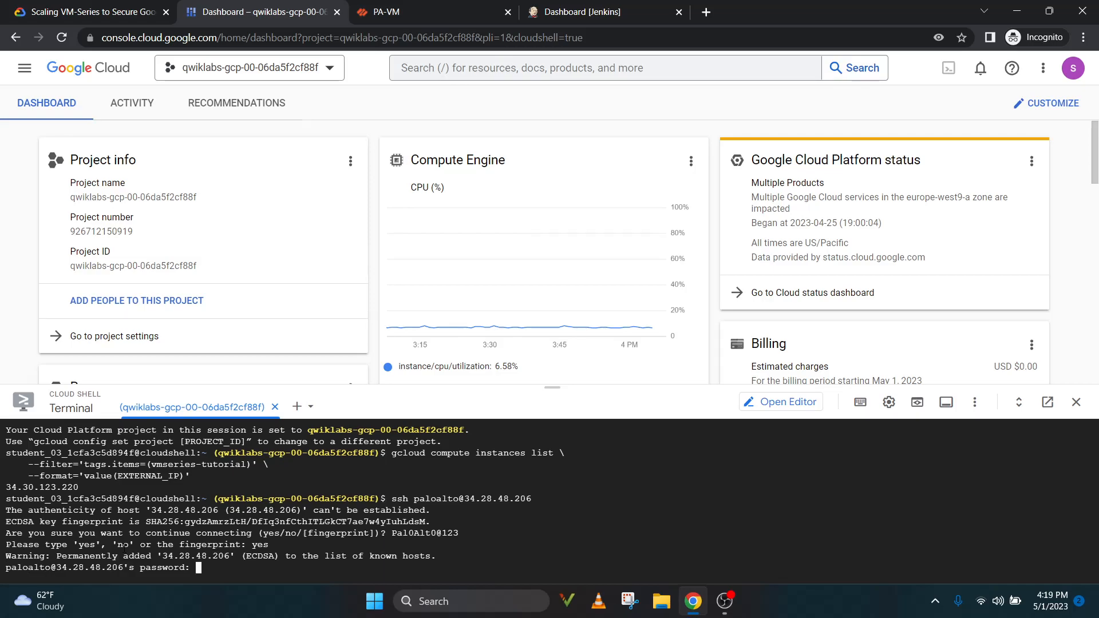
pyautogui.press('Return')
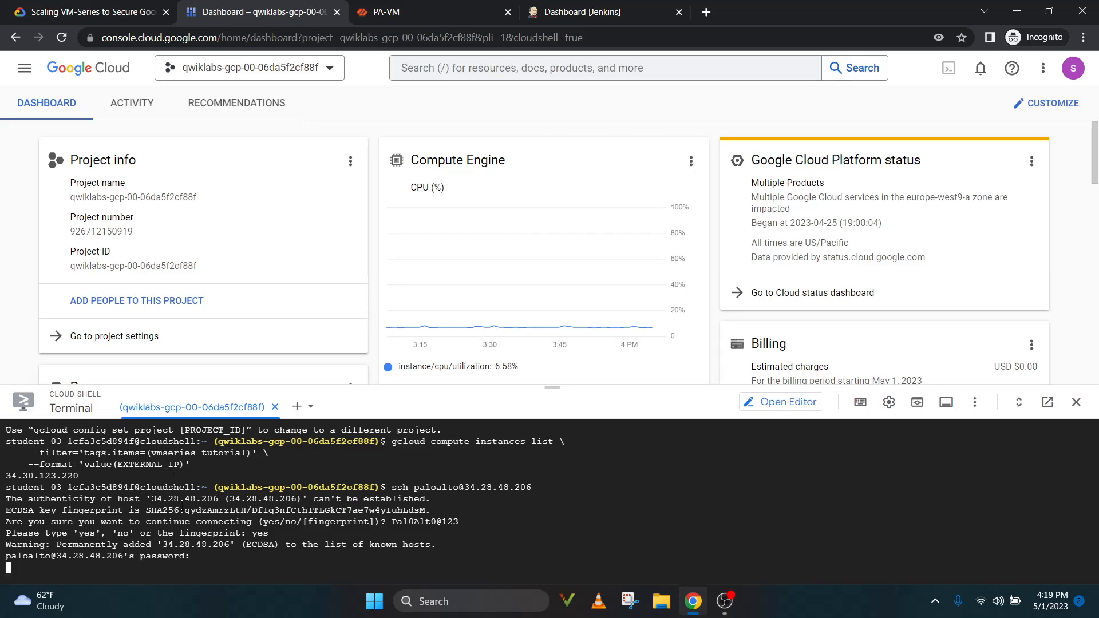
pyautogui.click(82, 7)
pyautogui.scroll(-1, 687, 372)
pyautogui.click(696, 394)
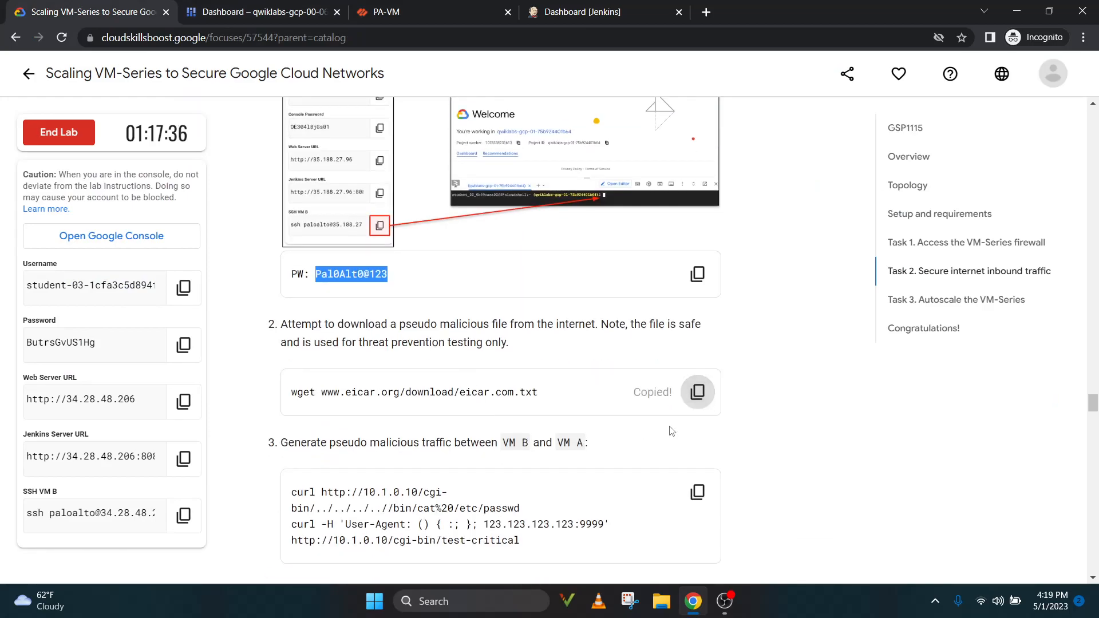
pyautogui.click(277, 7)
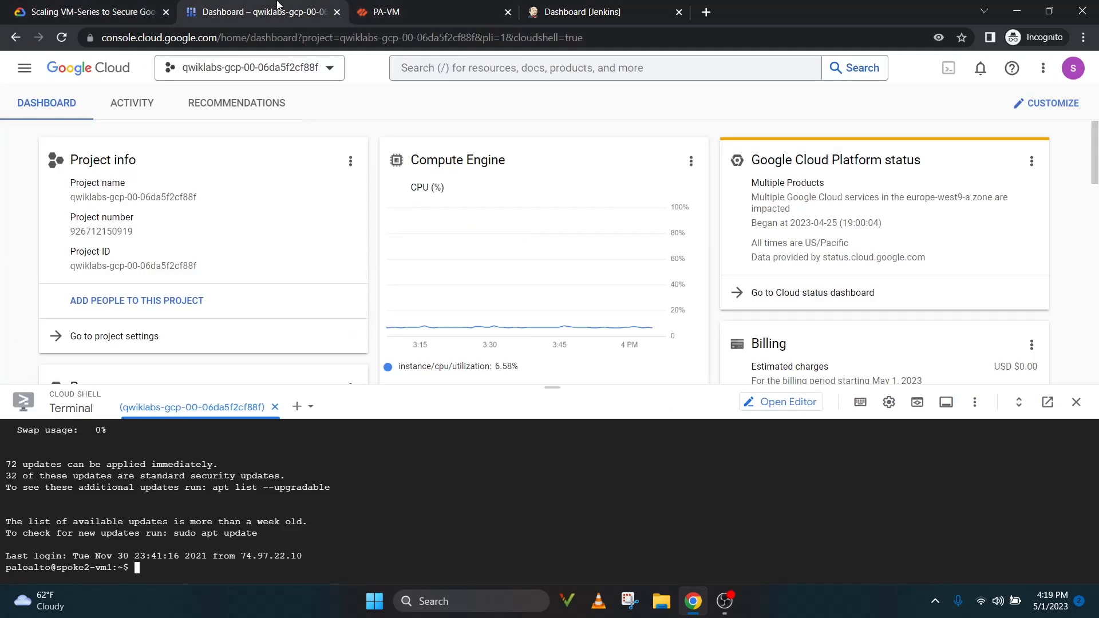
pyautogui.hotkey('ctrl', 'v')
pyautogui.press('Return')
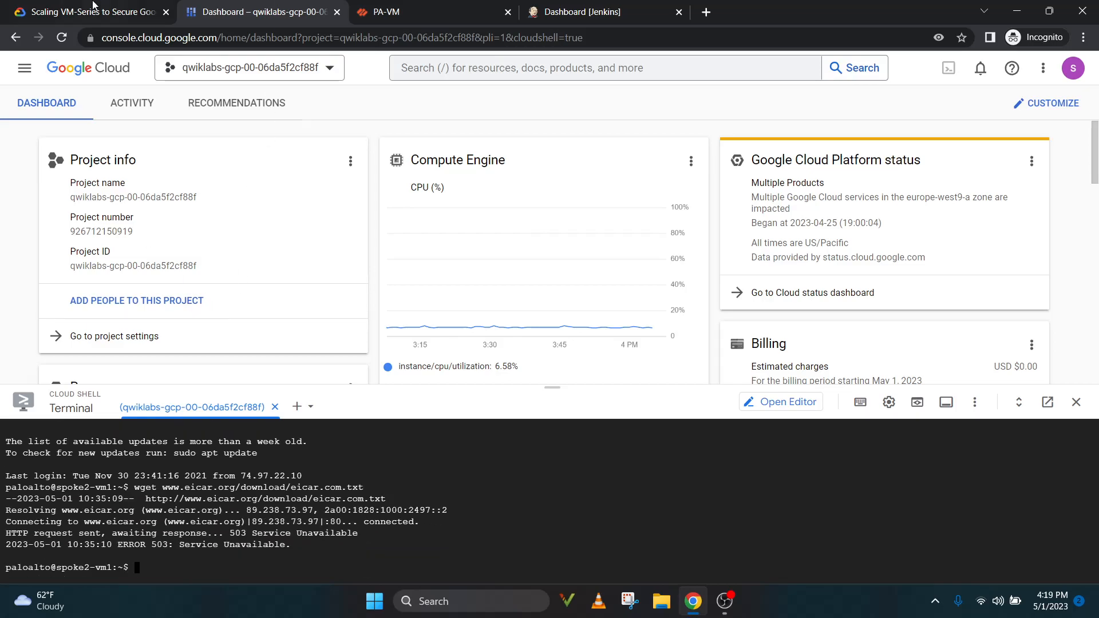
# - Copy the lab's curl commands that generate pseudo malicious traffic between VM B and VM A
pyautogui.click(93, 7)
pyautogui.scroll(-2, 691, 437)
pyautogui.click(692, 426)
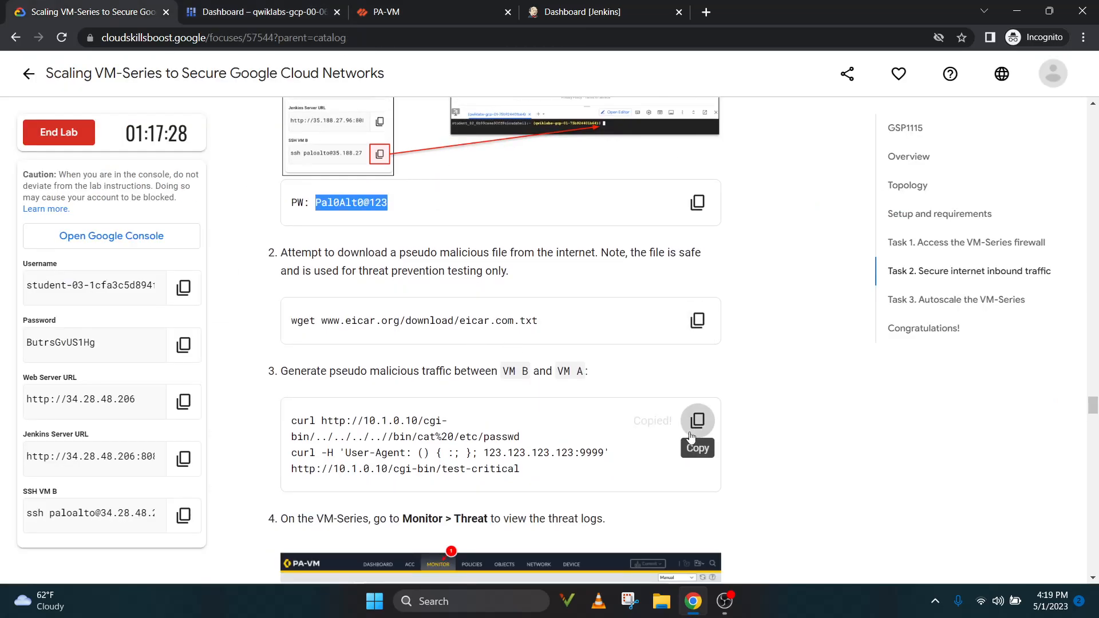
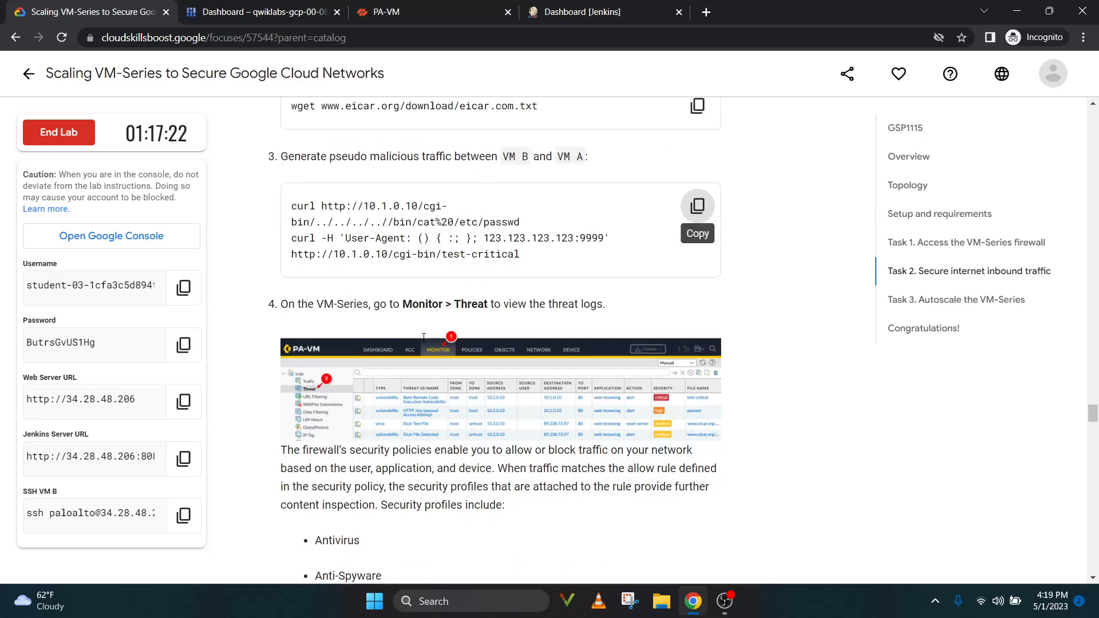
# - Skim the remaining lab instructions from the threat logs step through Task 3, Autoscale the VM-Series, to the Congratulations section
pyautogui.scroll(-5, 422, 337)
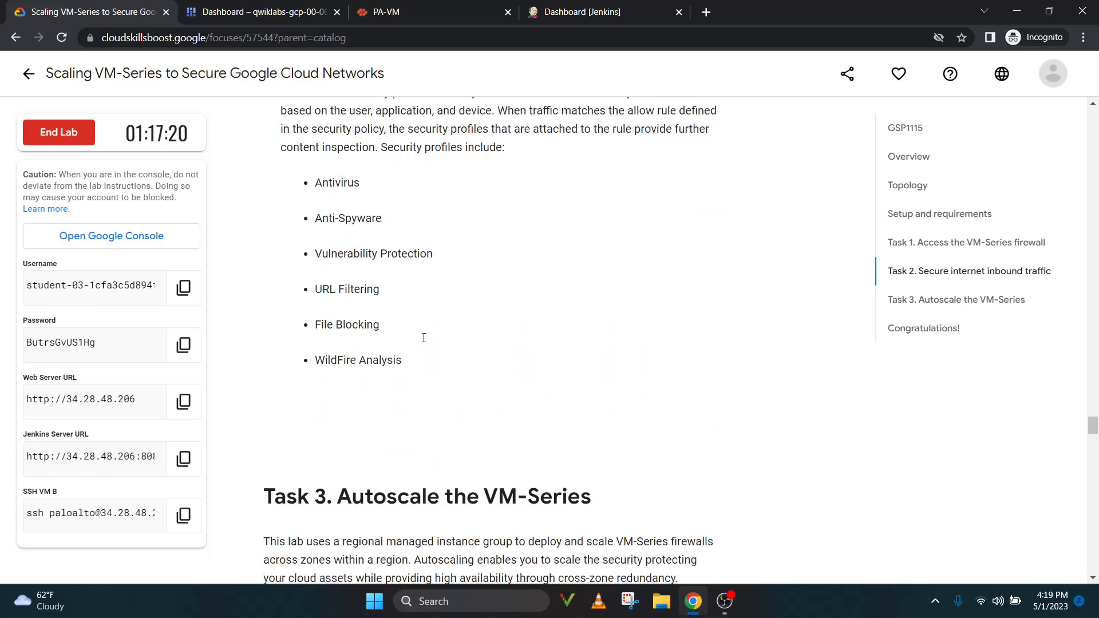
pyautogui.scroll(3, 423, 342)
pyautogui.scroll(-6, 423, 341)
pyautogui.scroll(-8, 423, 342)
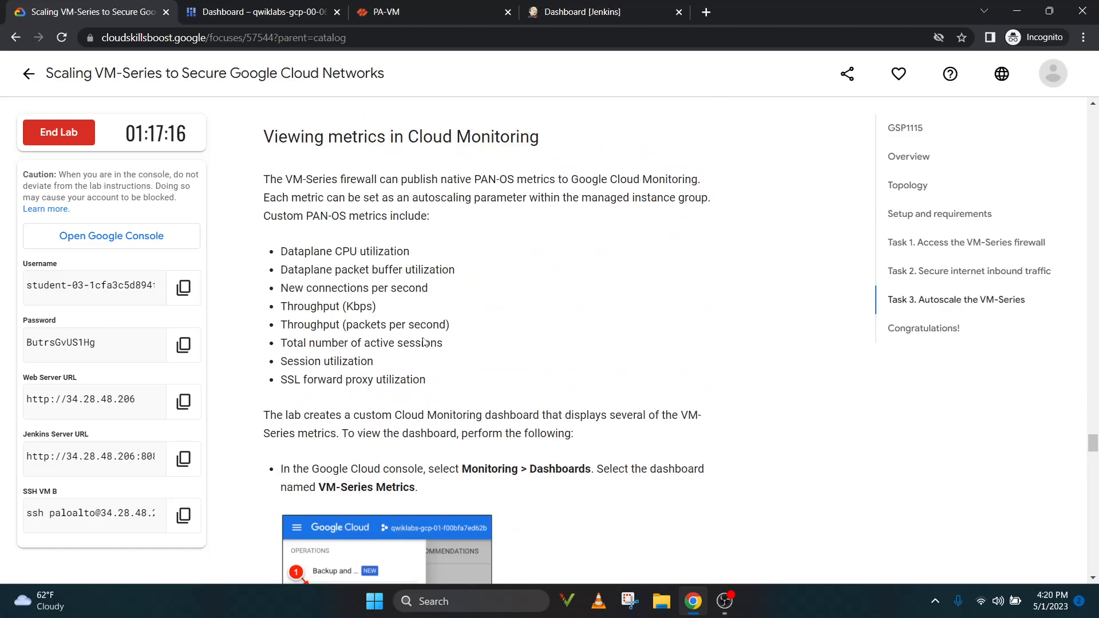
pyautogui.scroll(-3, 424, 338)
pyautogui.scroll(-15, 423, 339)
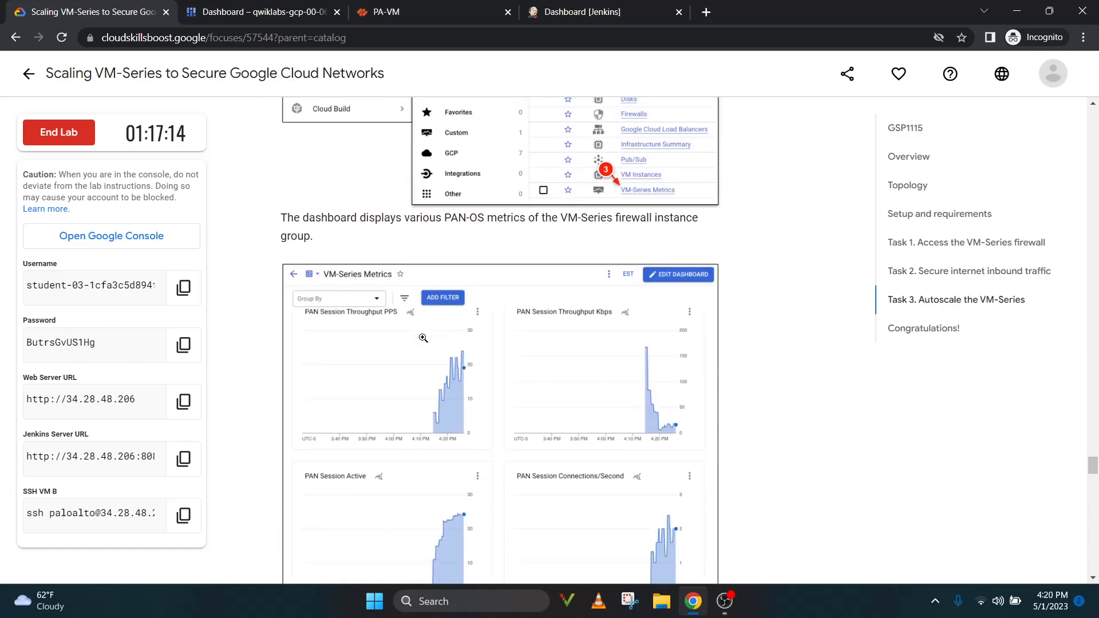
pyautogui.scroll(-6, 424, 342)
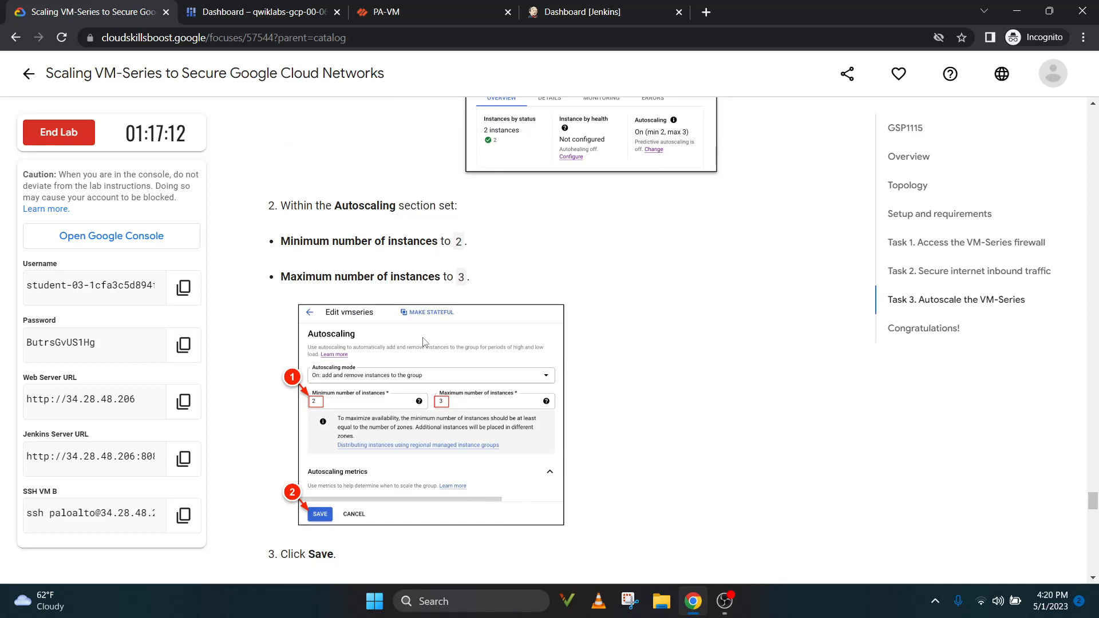
pyautogui.scroll(-2, 424, 338)
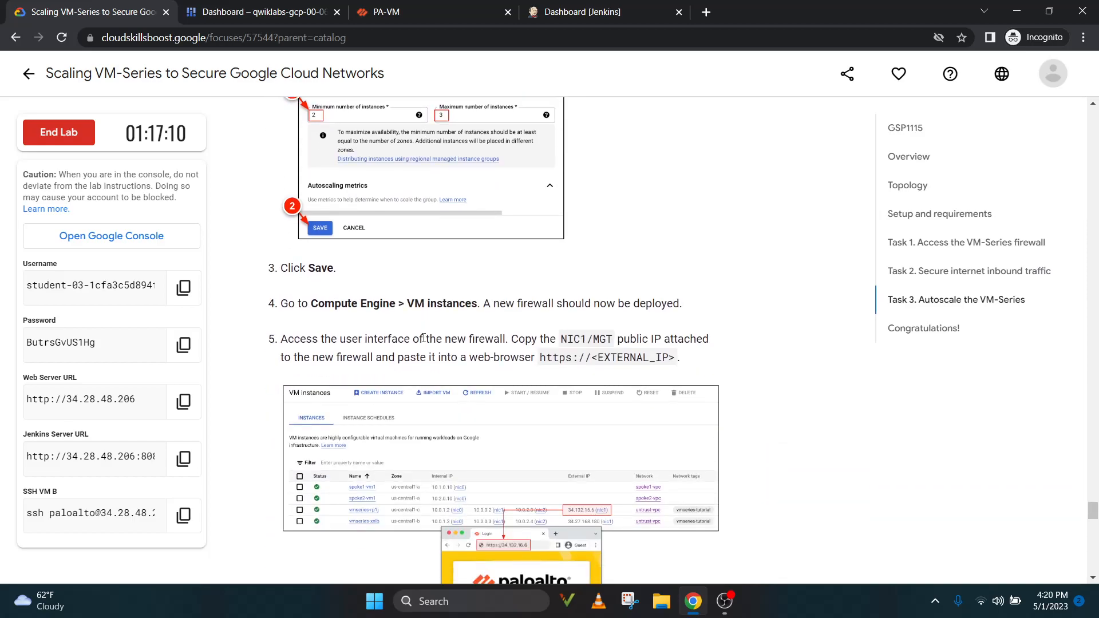
pyautogui.scroll(-3, 424, 339)
pyautogui.scroll(-8, 423, 338)
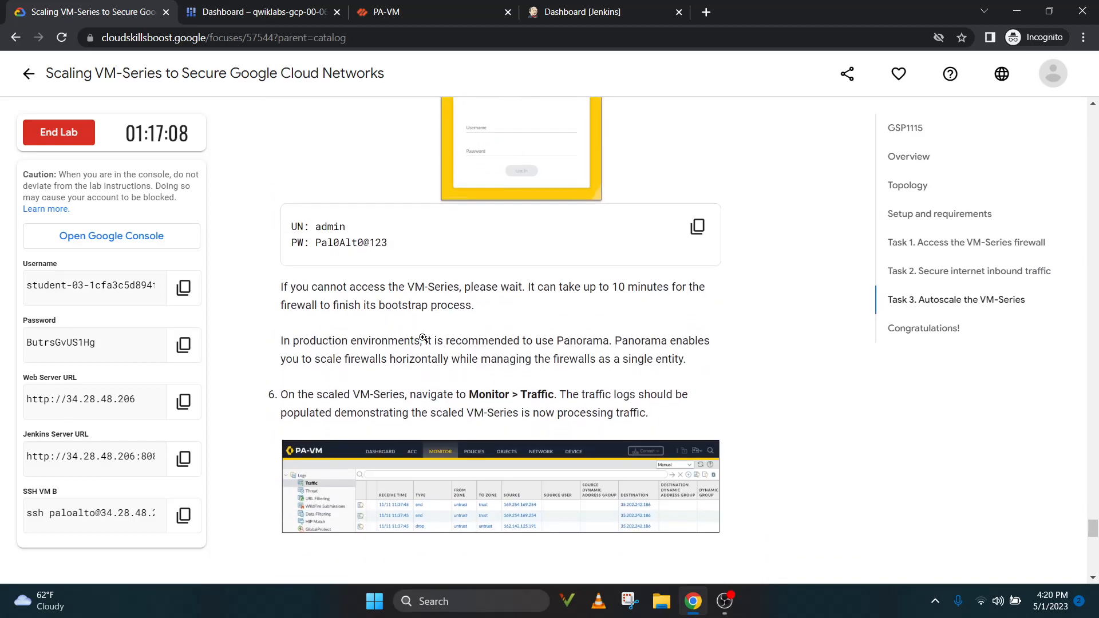
pyautogui.scroll(-1, 424, 342)
pyautogui.scroll(4, 415, 366)
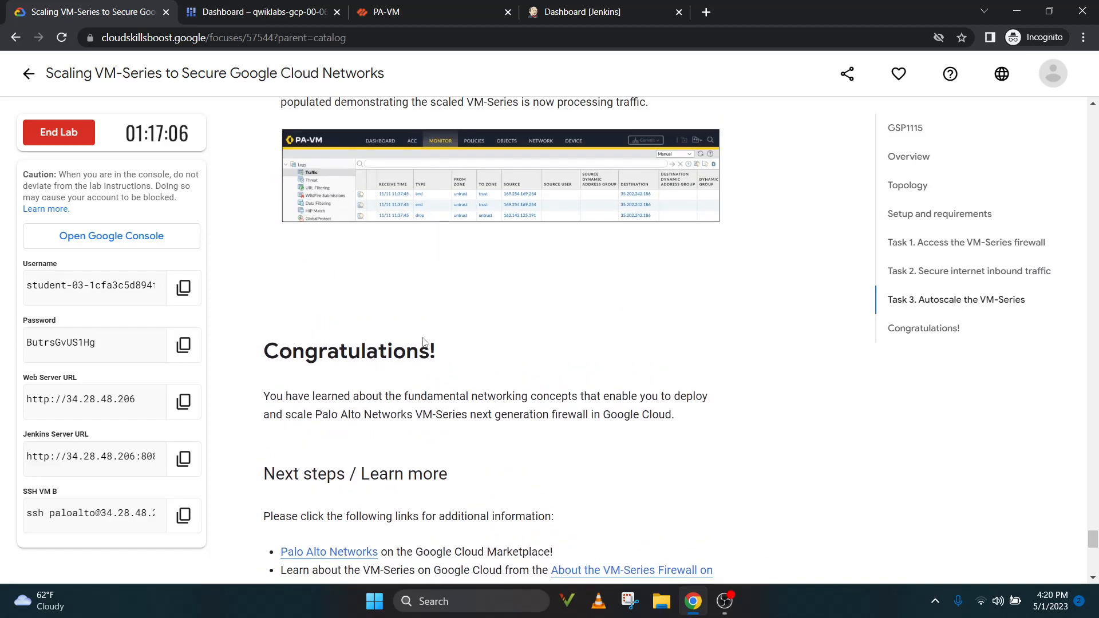
pyautogui.scroll(-2, 412, 377)
# - Go back over the Task 3 autoscaling instructions and the section on viewing metrics in Cloud Monitoring
pyautogui.scroll(7, 412, 378)
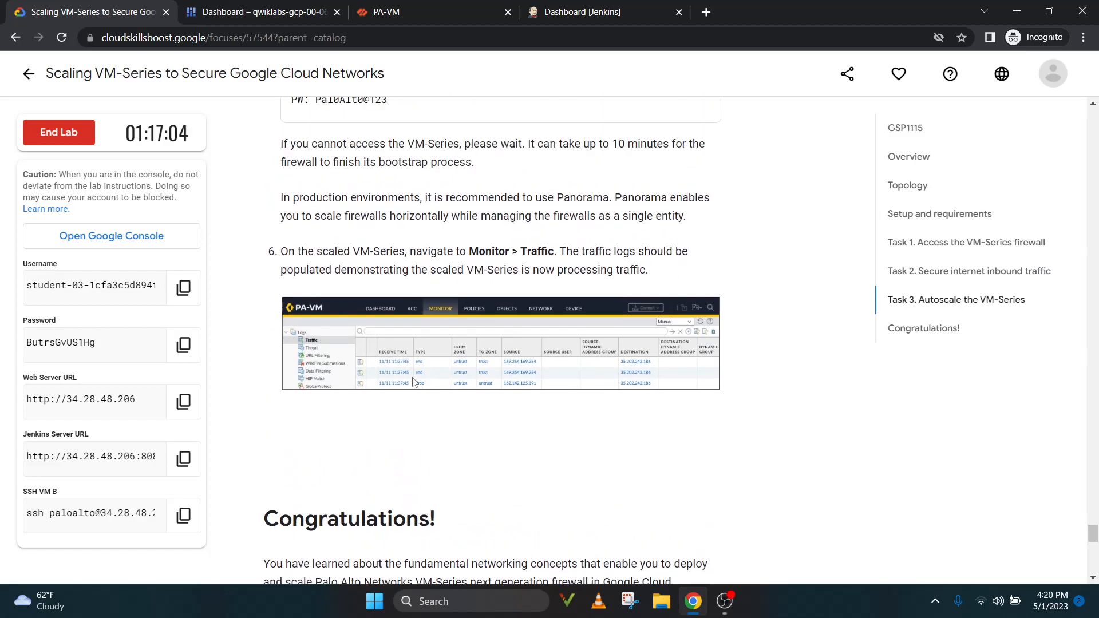
pyautogui.scroll(10, 412, 378)
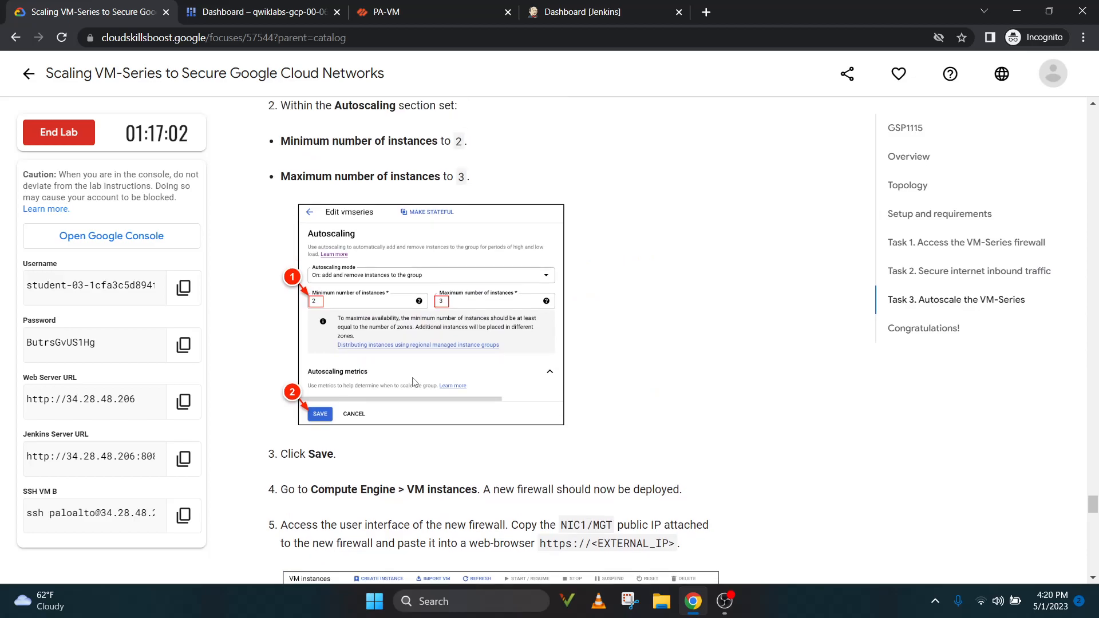
pyautogui.scroll(14, 412, 378)
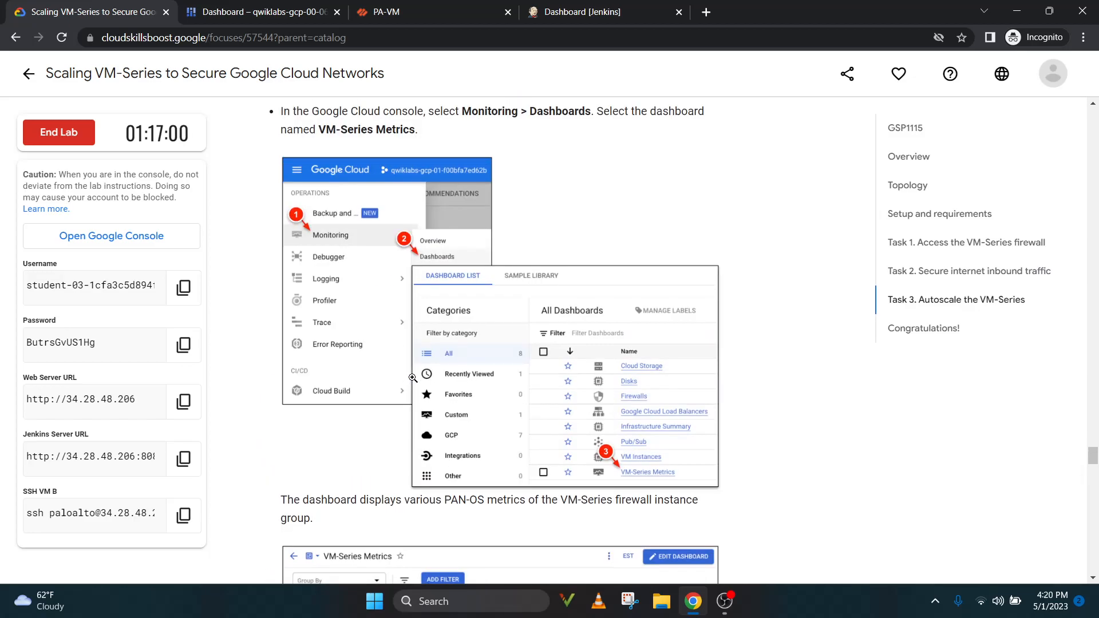
pyautogui.scroll(15, 415, 382)
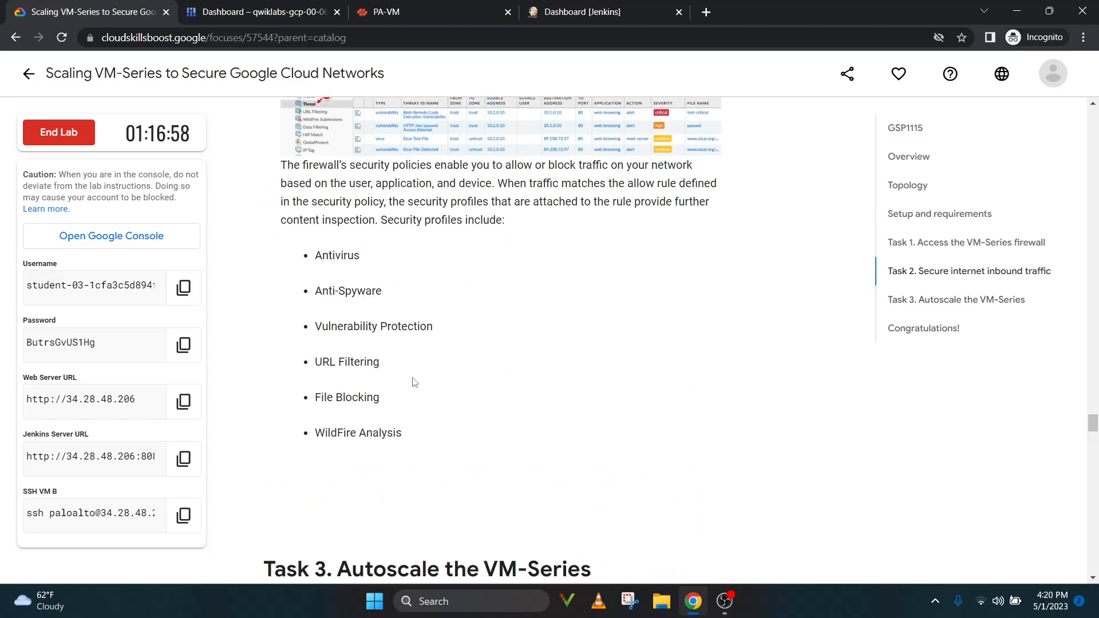
pyautogui.scroll(1, 413, 378)
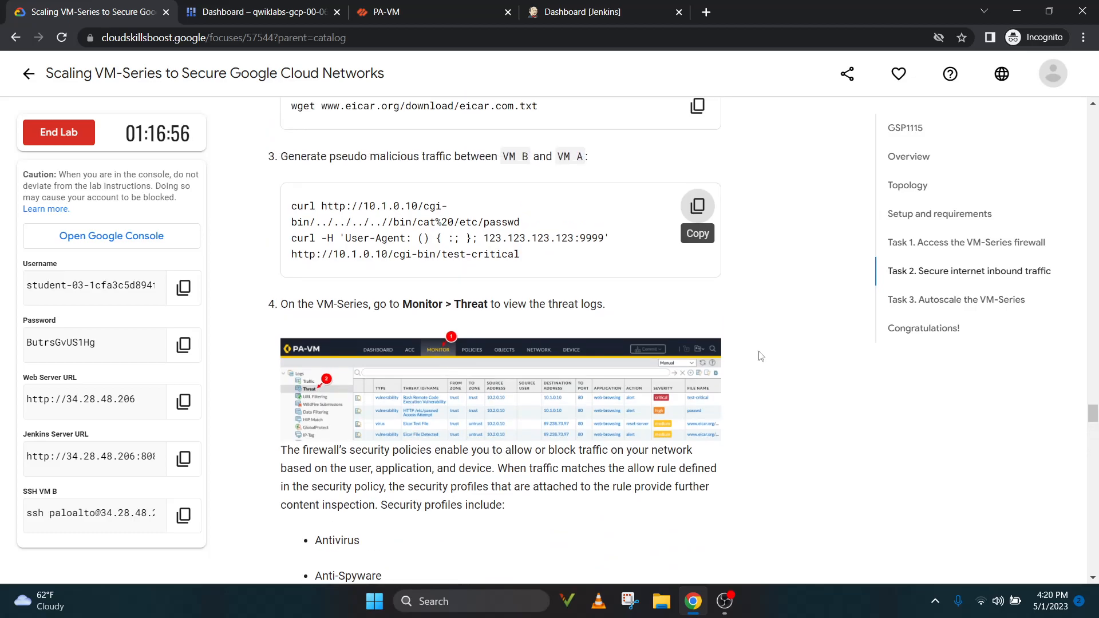
pyautogui.click(977, 306)
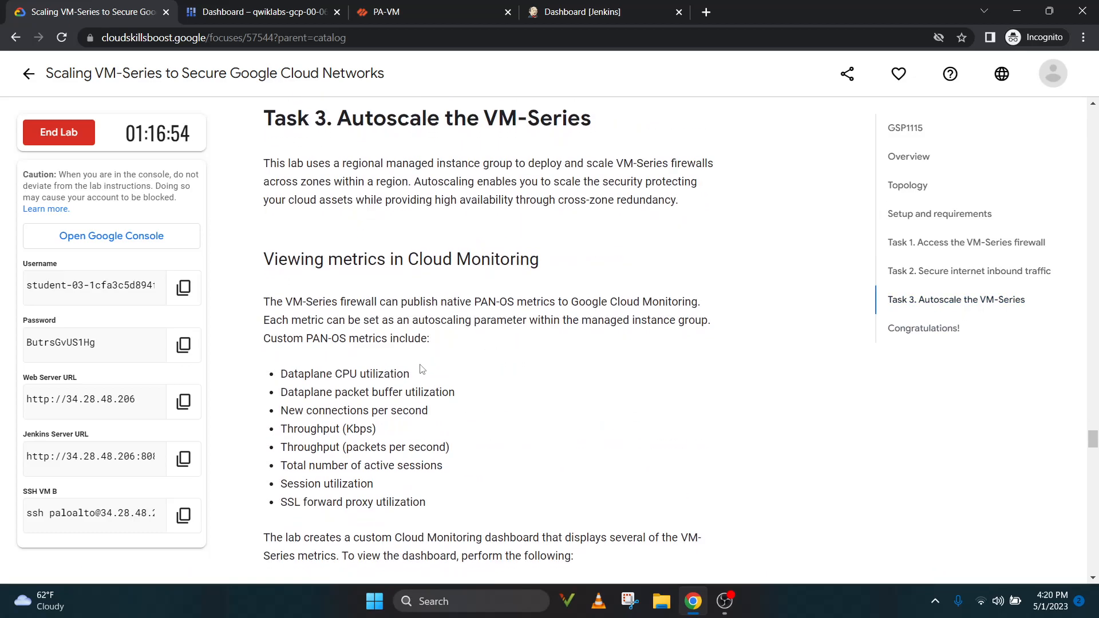
pyautogui.scroll(-3, 422, 368)
# - End the lab and submit a five-star satisfaction rating without comments
pyautogui.click(88, 132)
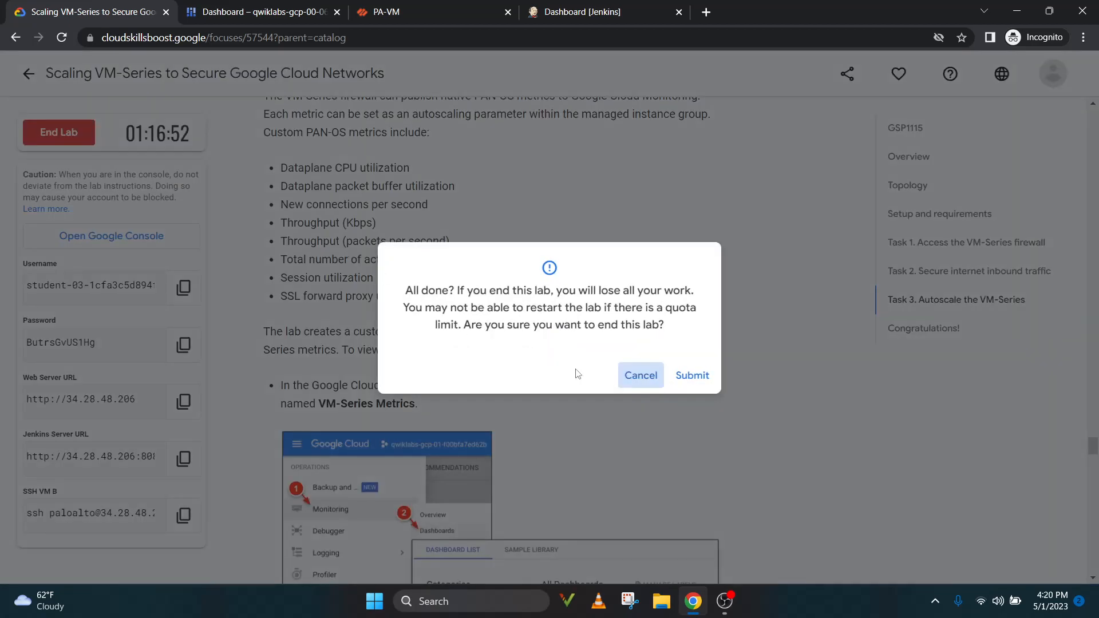
pyautogui.click(702, 375)
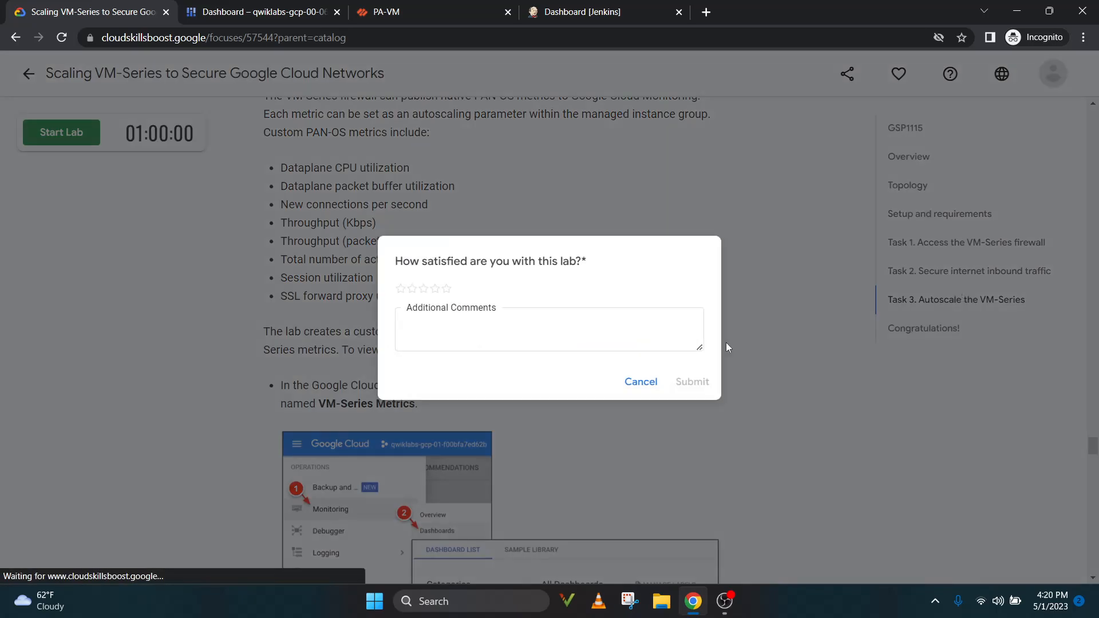
pyautogui.click(446, 289)
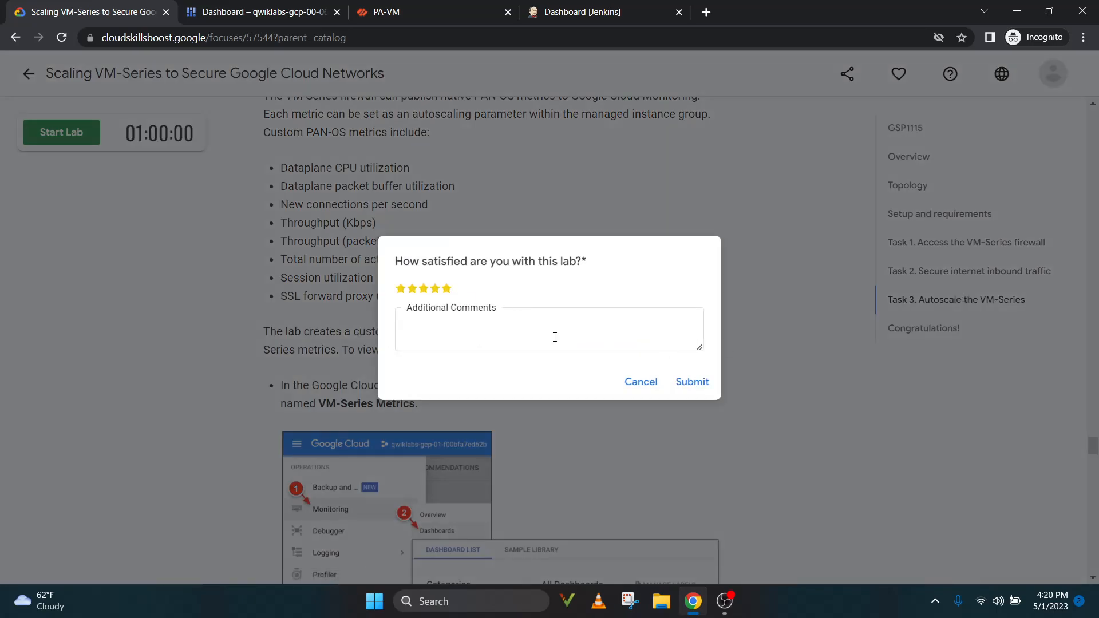
pyautogui.click(694, 385)
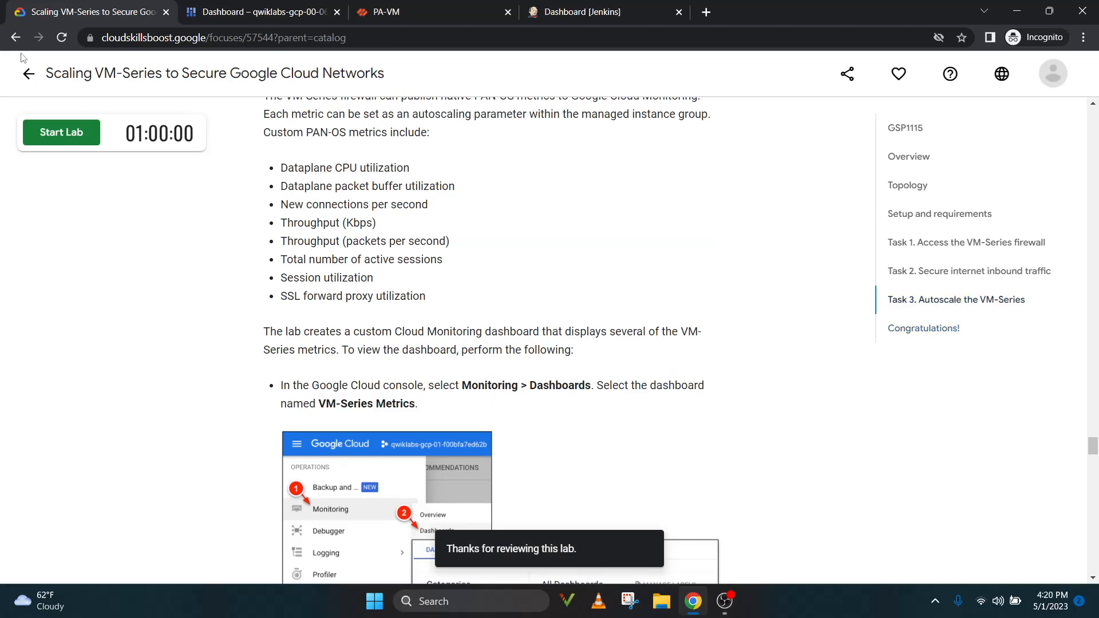
# - Return to the Qwiklabs Trivia April 2023 quest and check the completion status of the Scaling VM-Series lab
pyautogui.click(25, 80)
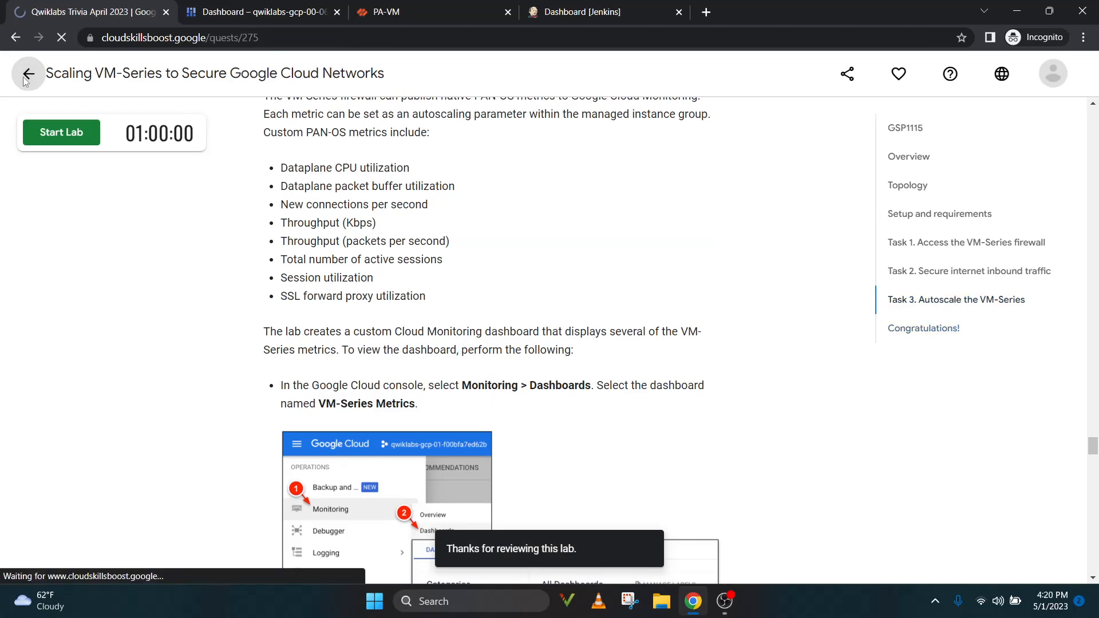
pyautogui.scroll(-3, 414, 281)
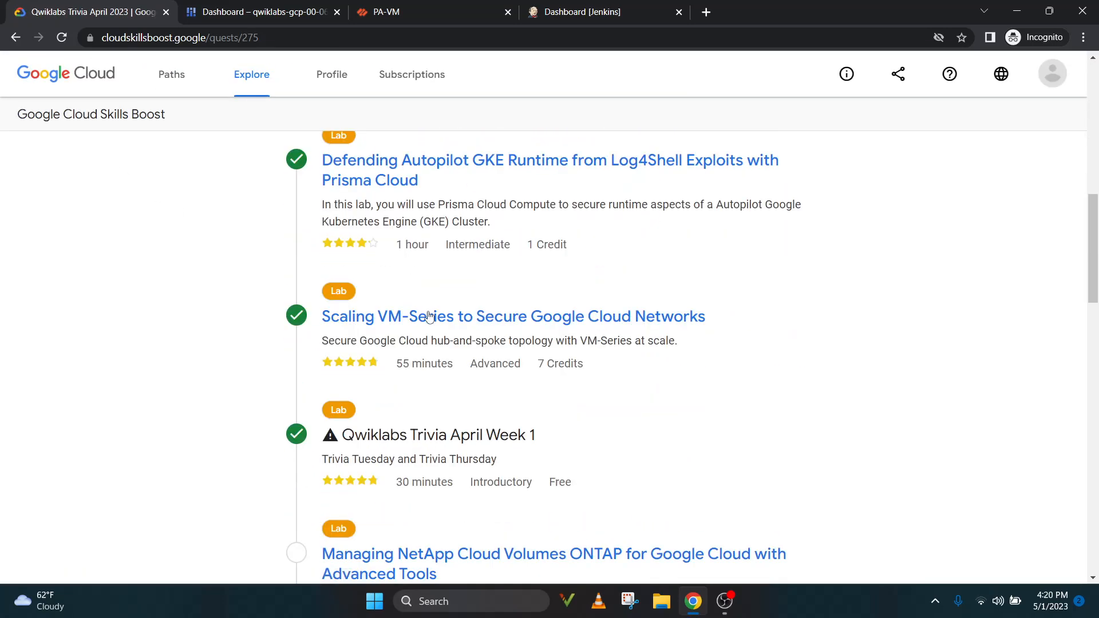